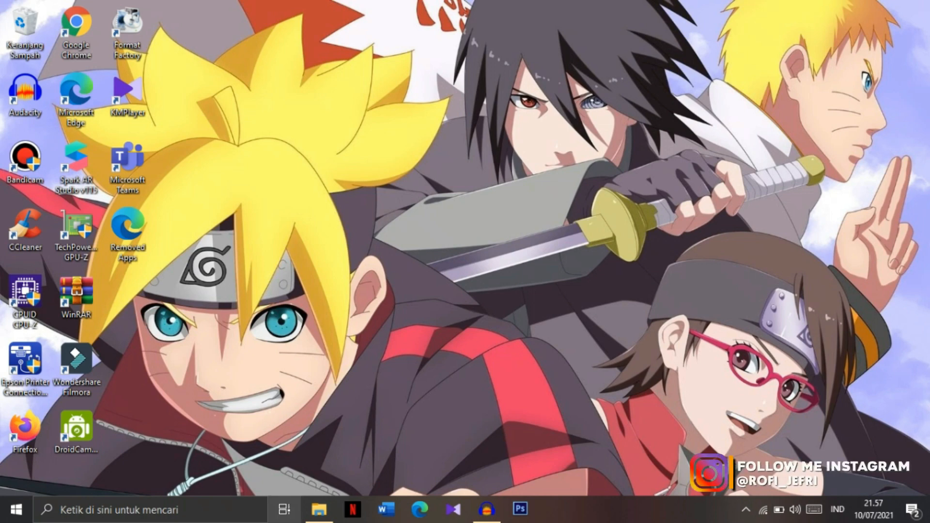
- Look through the audio files in the FFOutput folder on the HIBURAN (E:) drive, and close the folder window
click(319, 509)
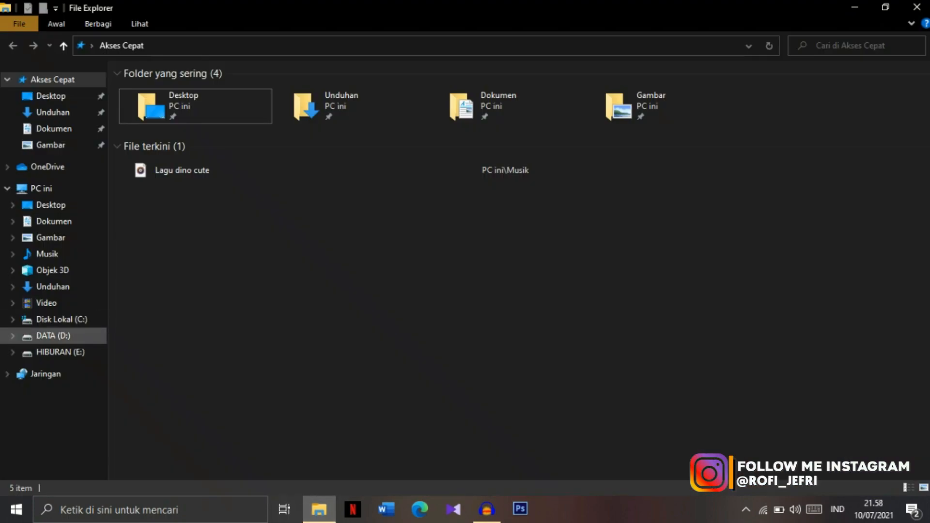
click(60, 351)
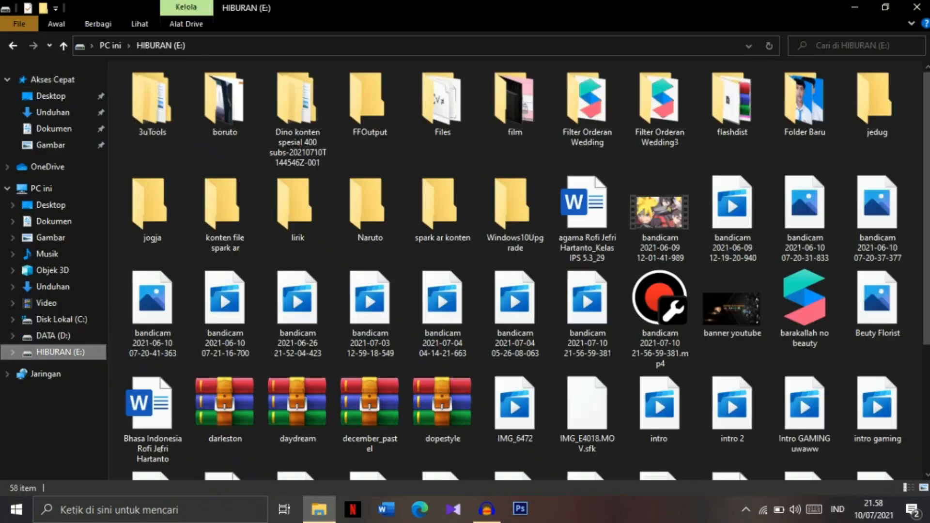
double_click(370, 102)
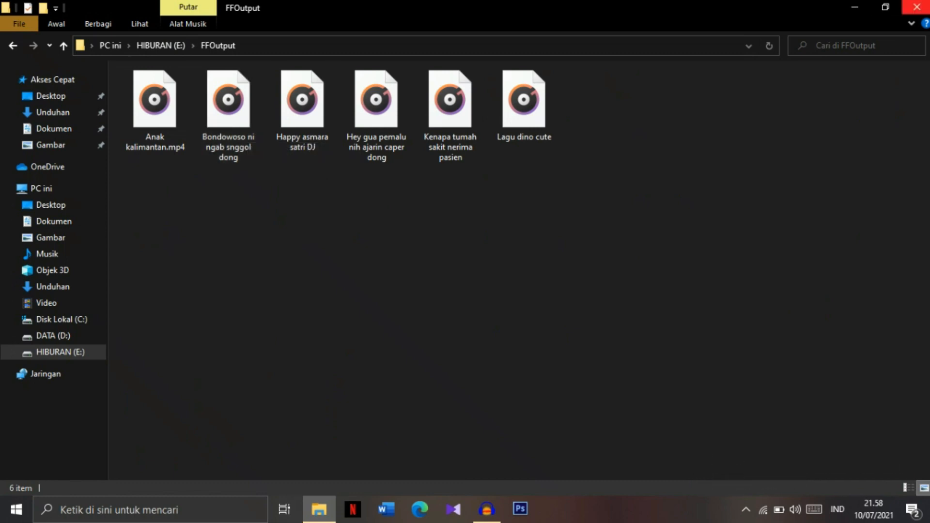
click(916, 7)
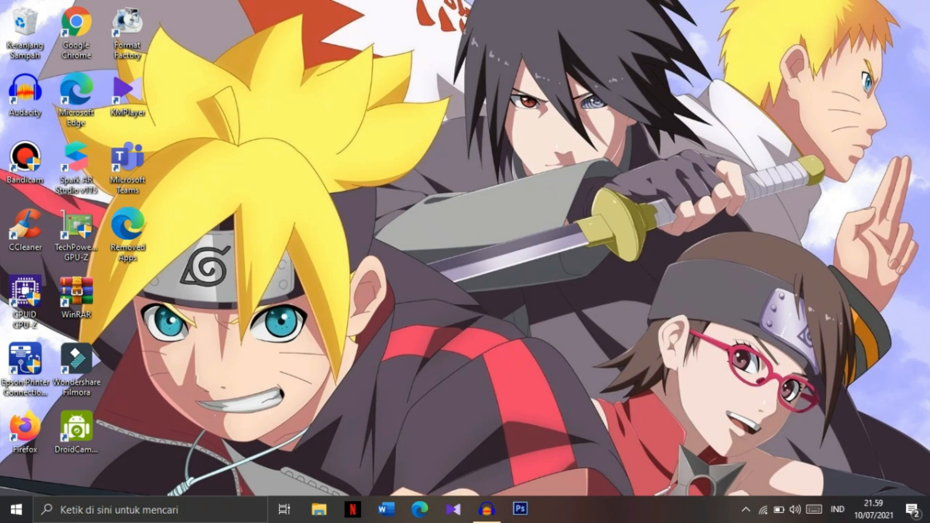
- Switch to Audacity, listen to the opening seconds of the Lagu dino cute track, pause playback and minimize the window
click(487, 510)
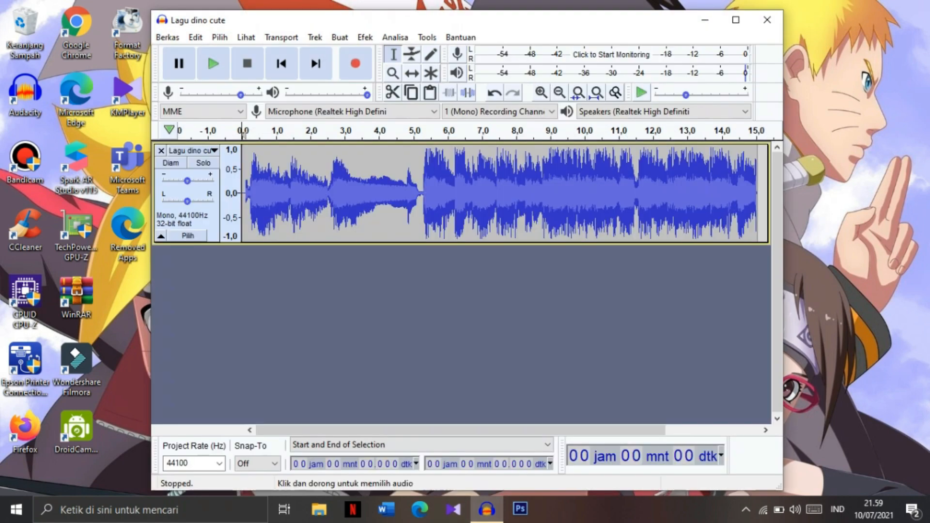
click(213, 63)
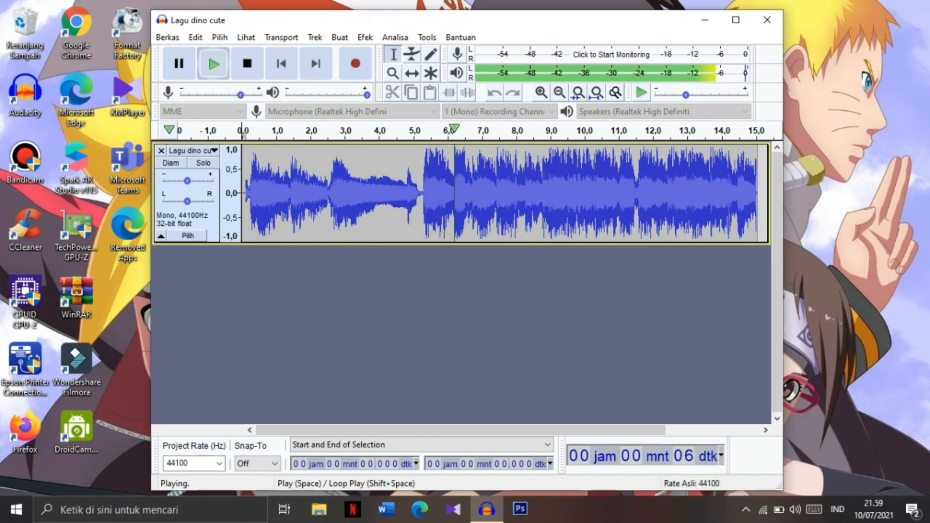
click(178, 64)
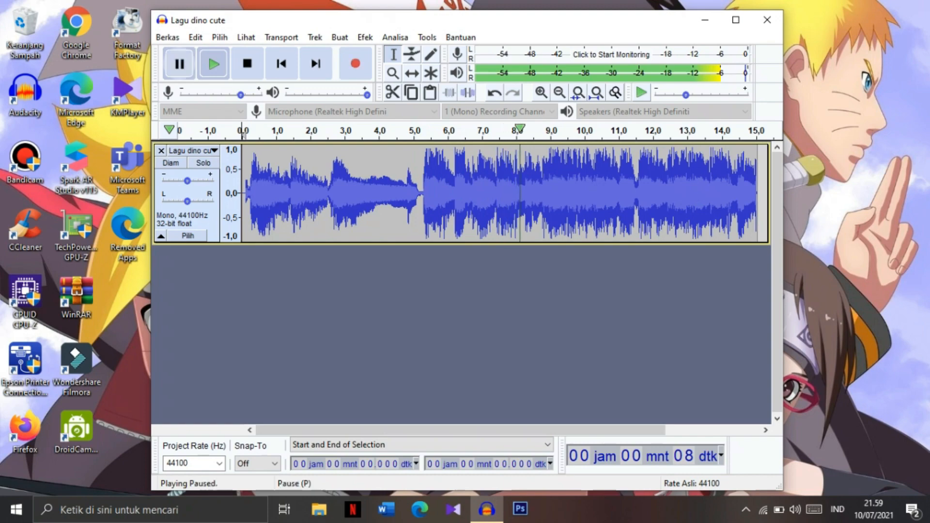
click(705, 20)
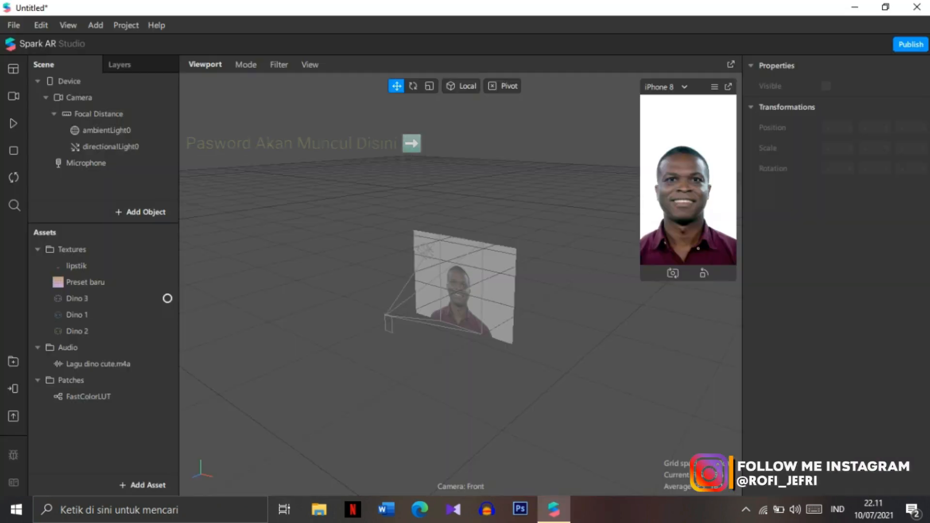
- Examine the compression settings of the Dino 3, Dino 1 and Dino 2 textures, and clear the selection
click(159, 299)
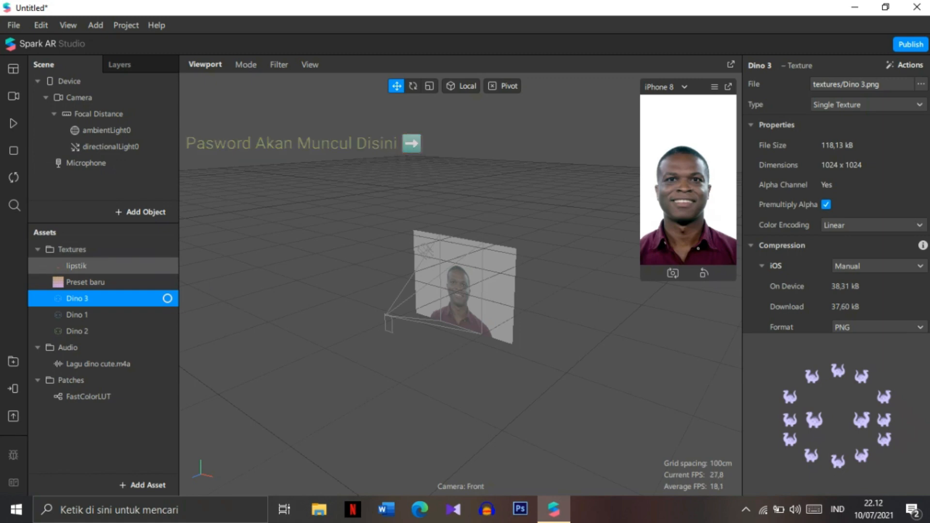
scroll(878, 239, down, 2)
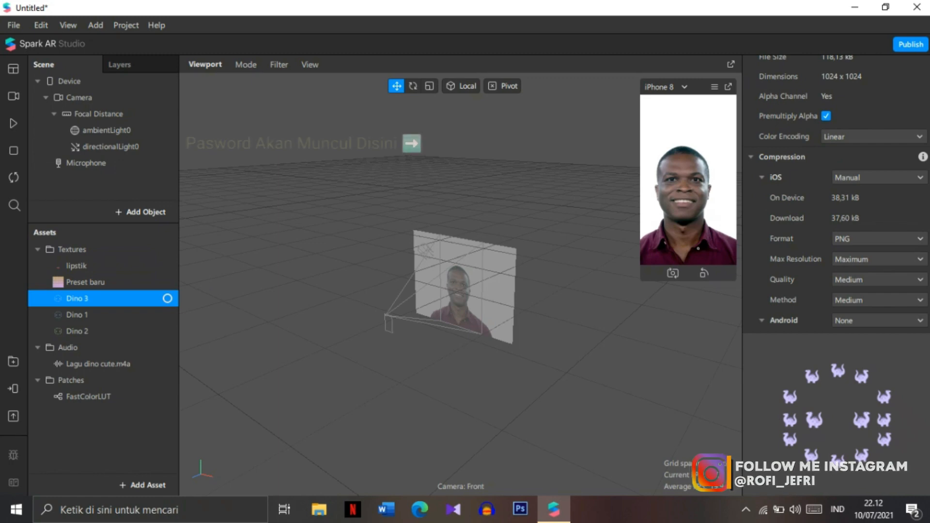
scroll(836, 193, down, 3)
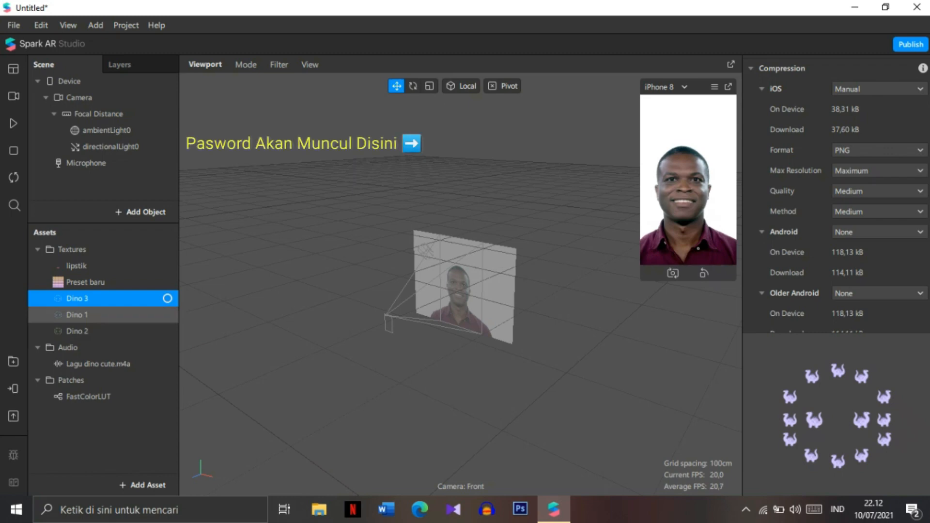
click(103, 314)
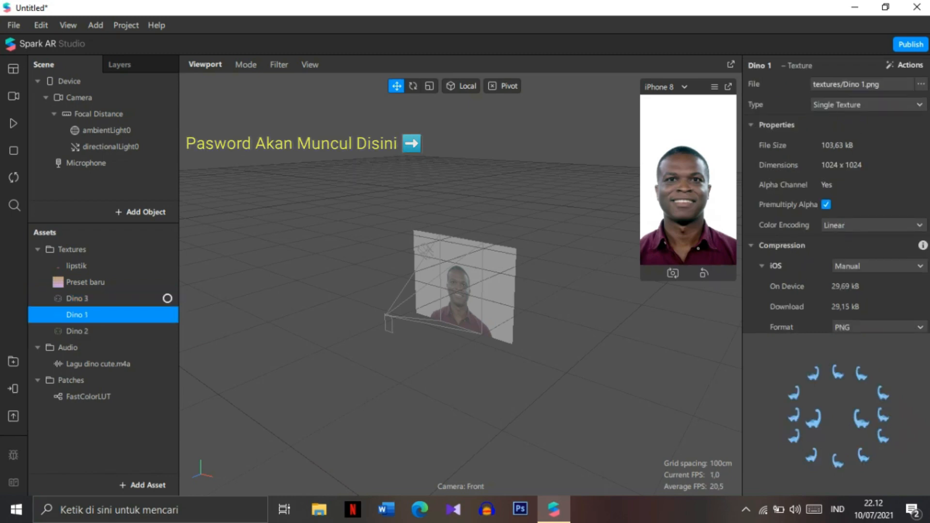
shift+click(102, 331)
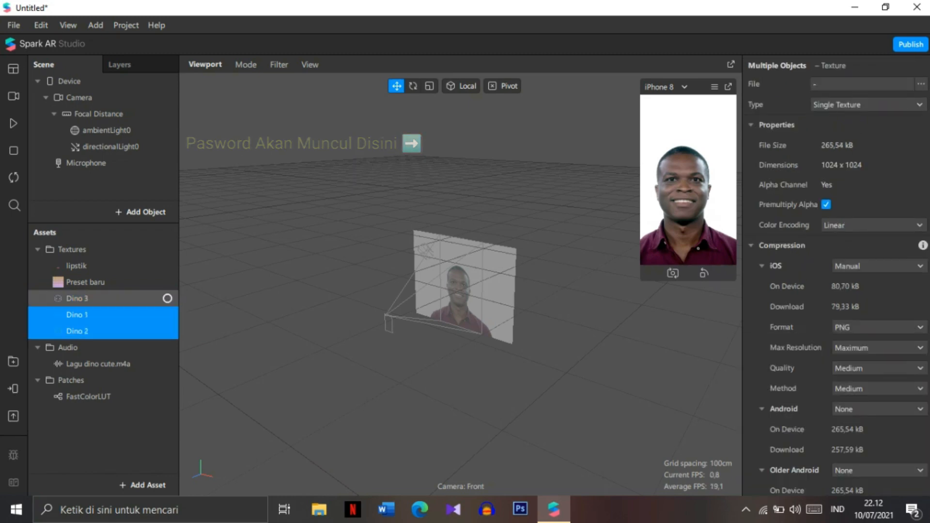
shift+click(103, 299)
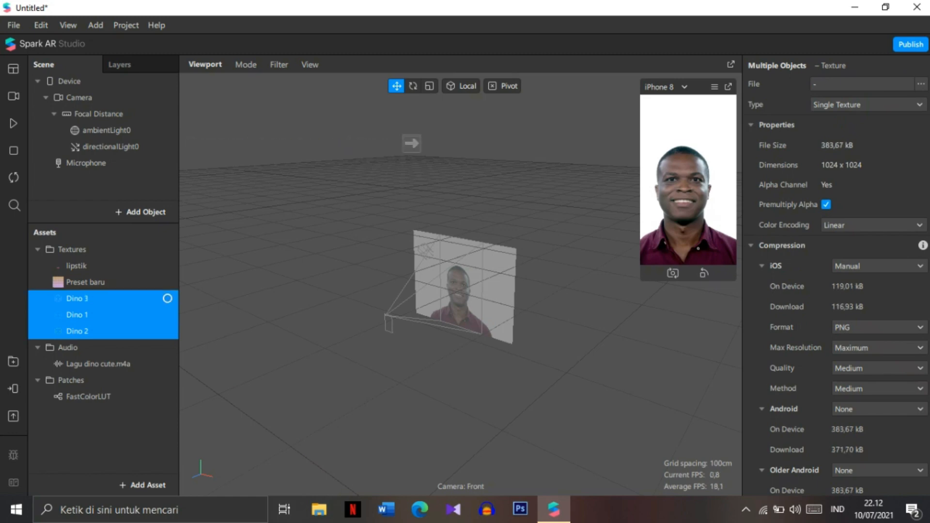
scroll(836, 277, down, 4)
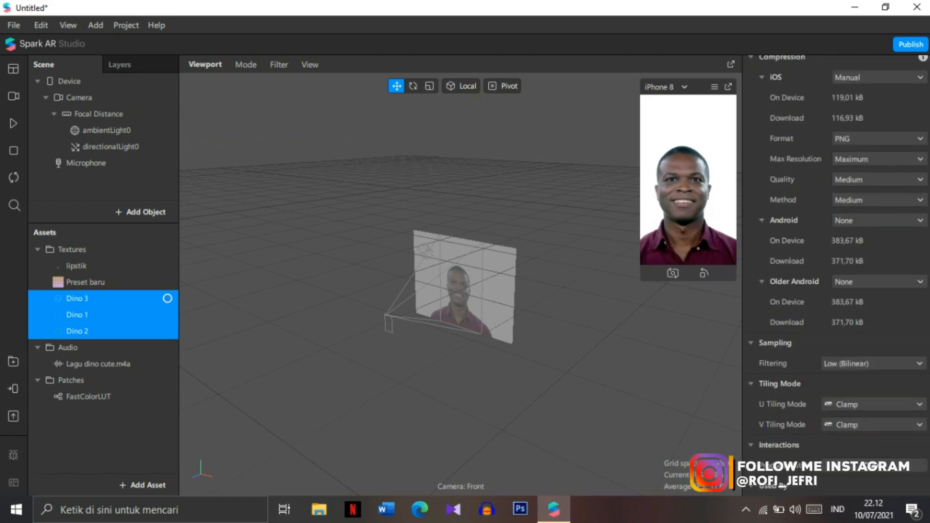
click(103, 438)
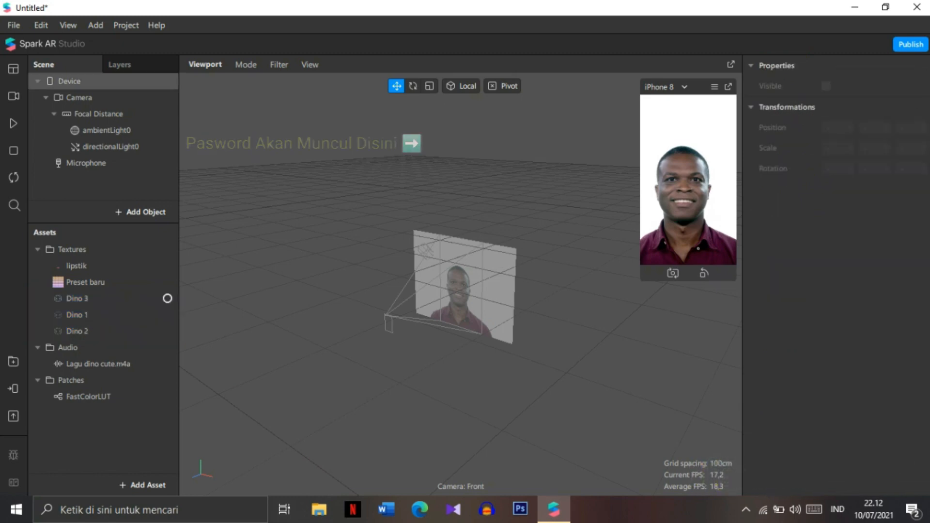
- Show the Patch Editor below the viewport
click(68, 25)
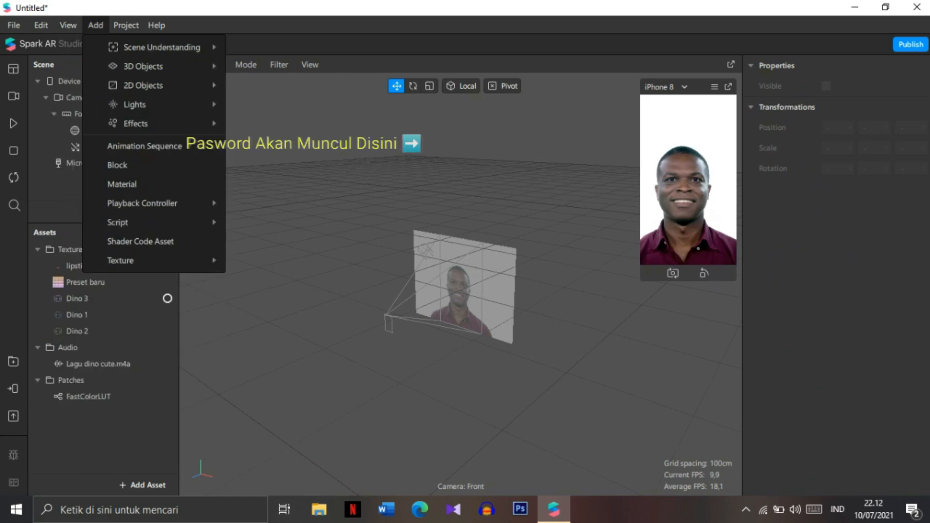
mouse_move(95, 25)
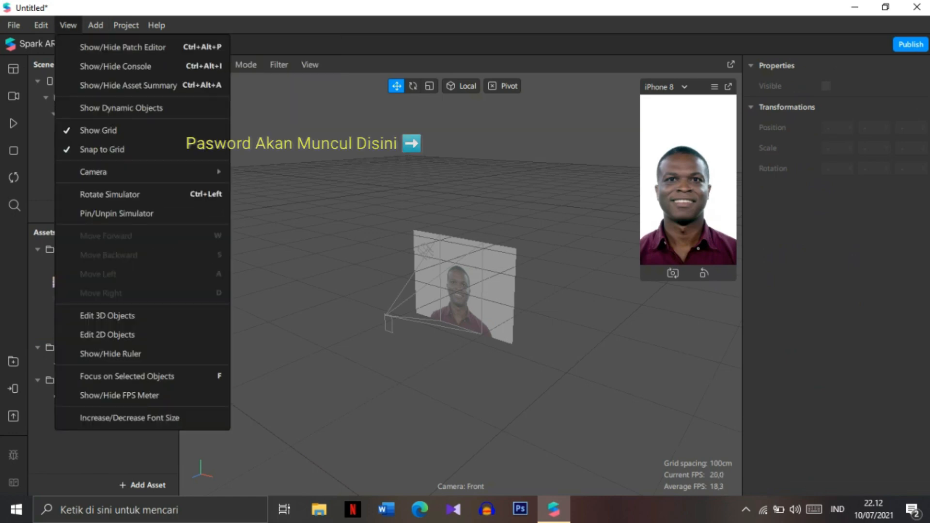
click(122, 47)
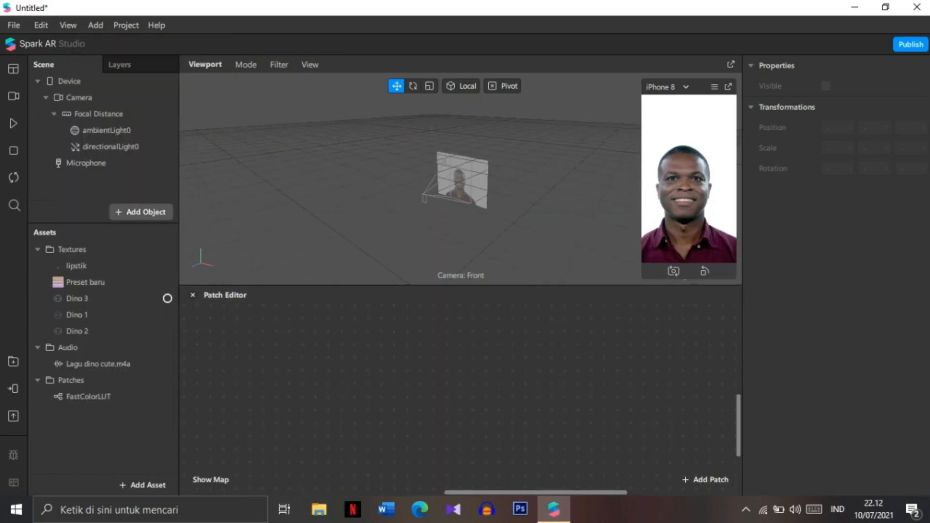
- Add a canvas to the scene and insert a rectangle inside it
click(140, 212)
text(ca)
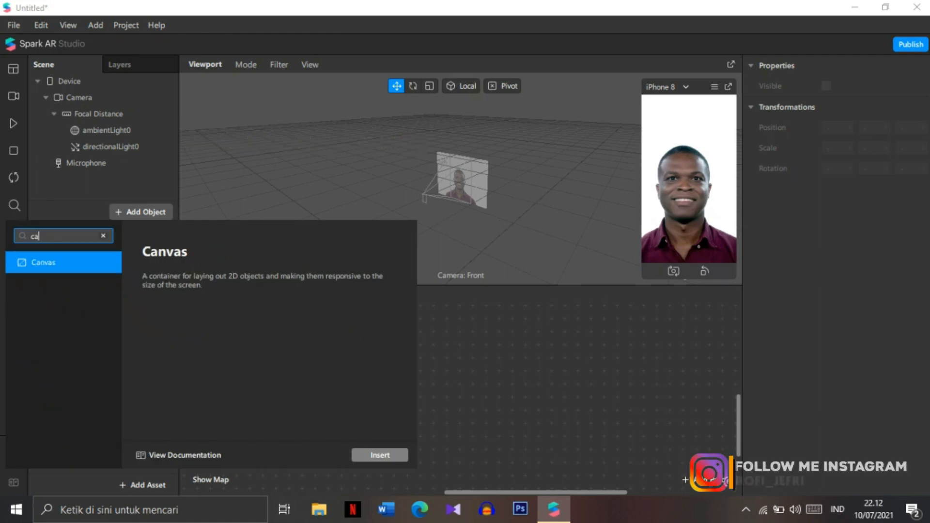
key(Return)
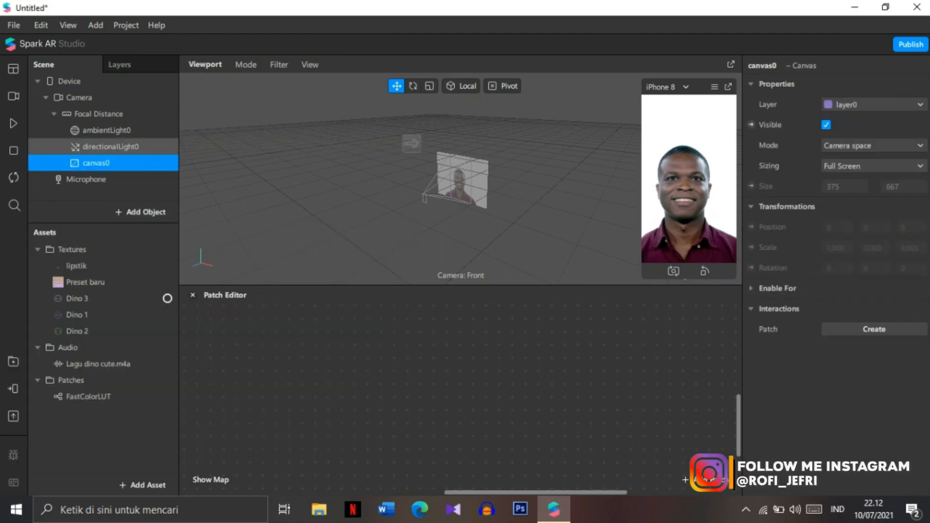
right_click(131, 165)
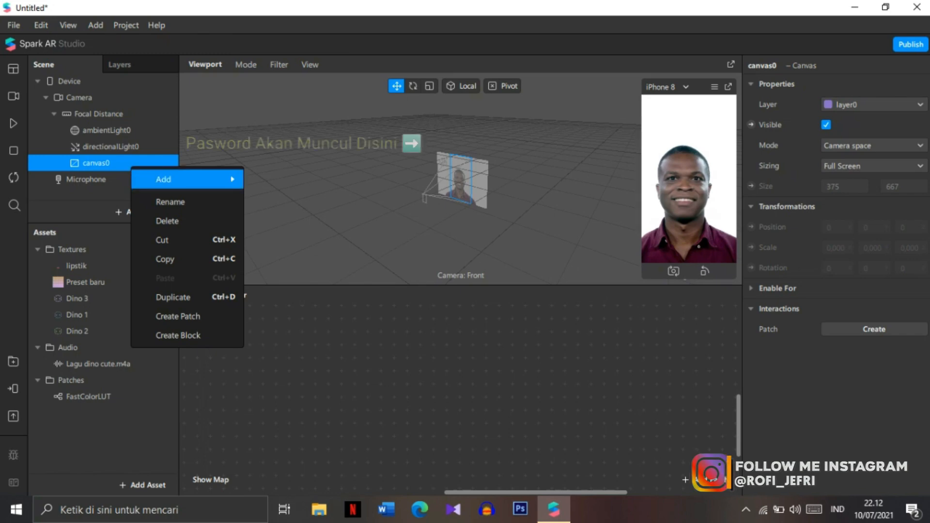
mouse_move(163, 179)
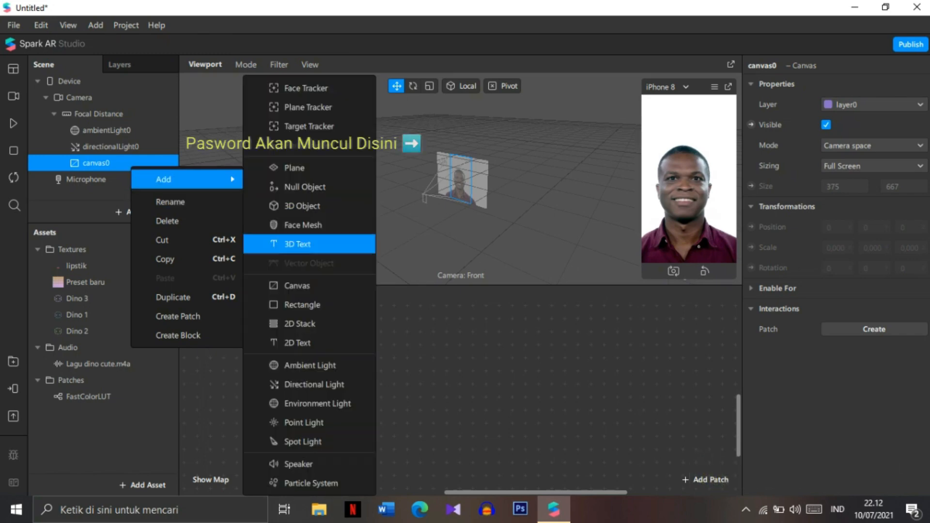
click(302, 305)
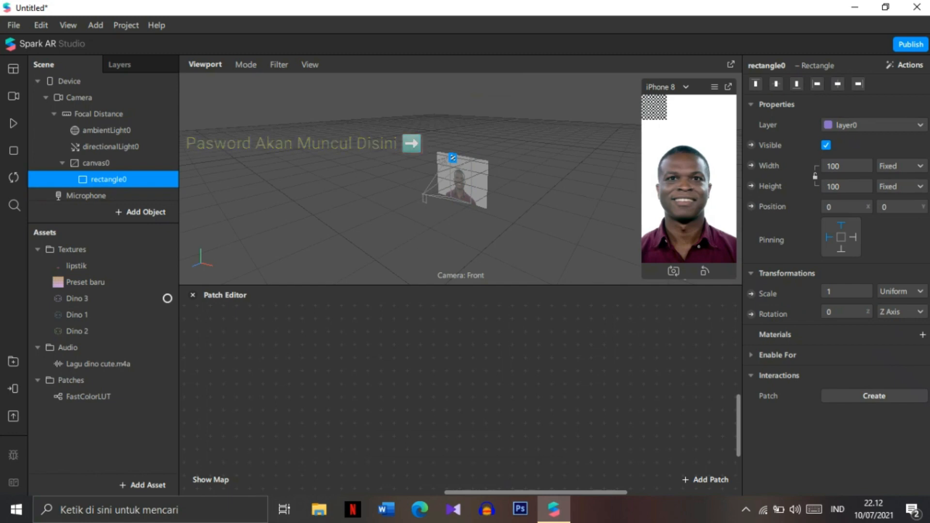
- Make the rectangle fill the full width and height of its canvas
click(845, 167)
click(846, 186)
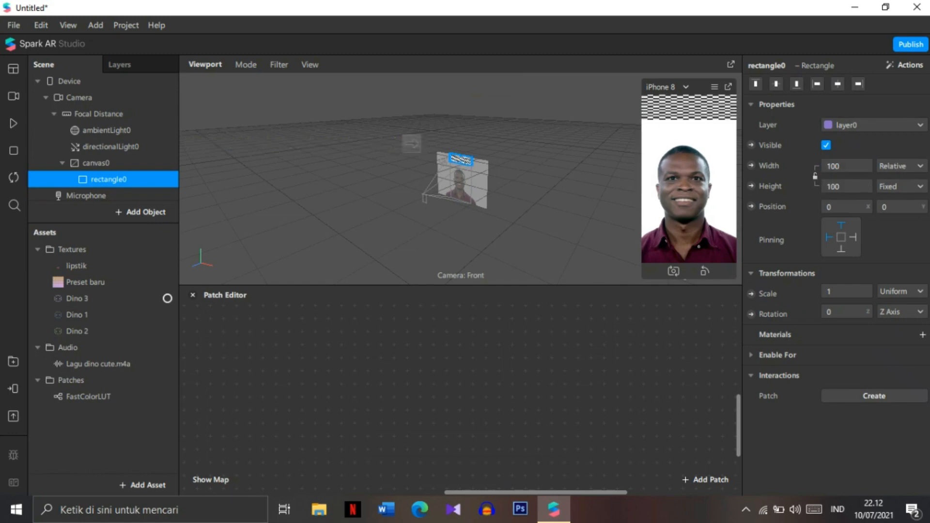
click(845, 187)
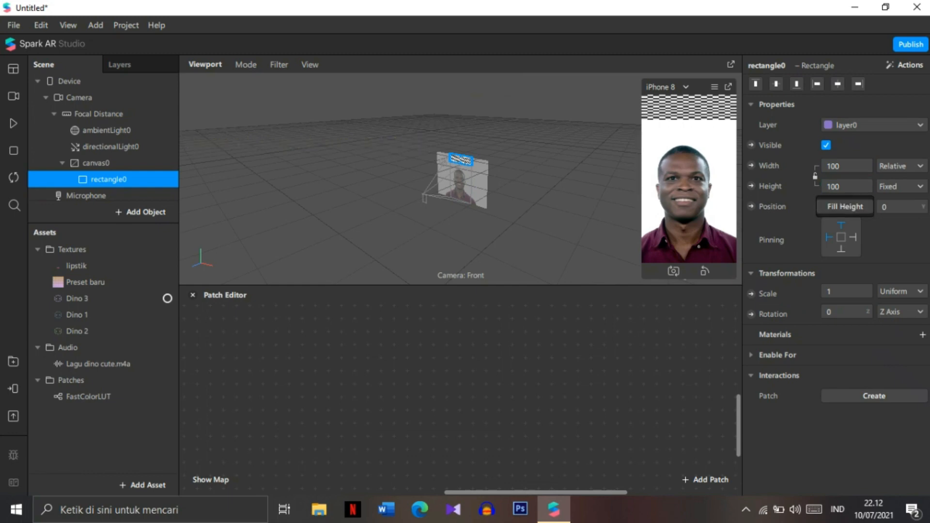
click(843, 207)
- Create a new material for the rectangle and place a patch for its diffuse texture in the upper part of the Patch Editor
click(923, 335)
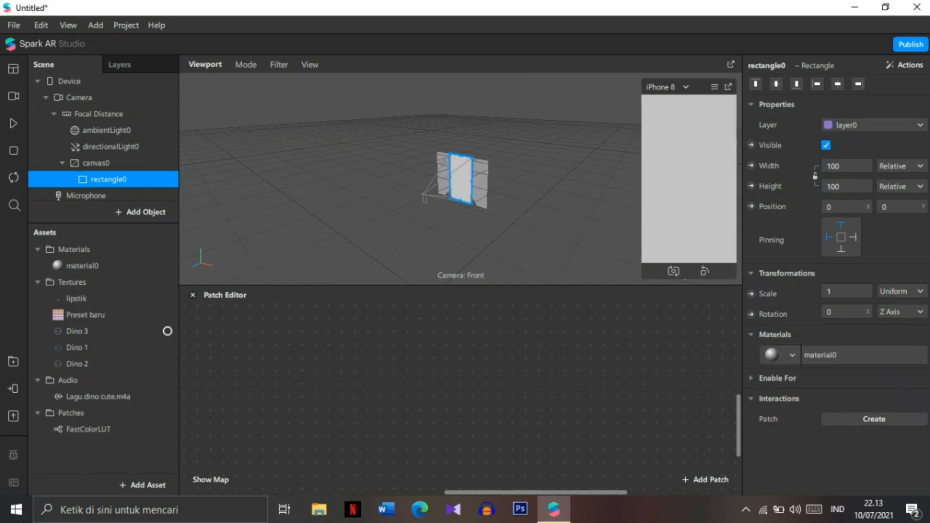
click(82, 266)
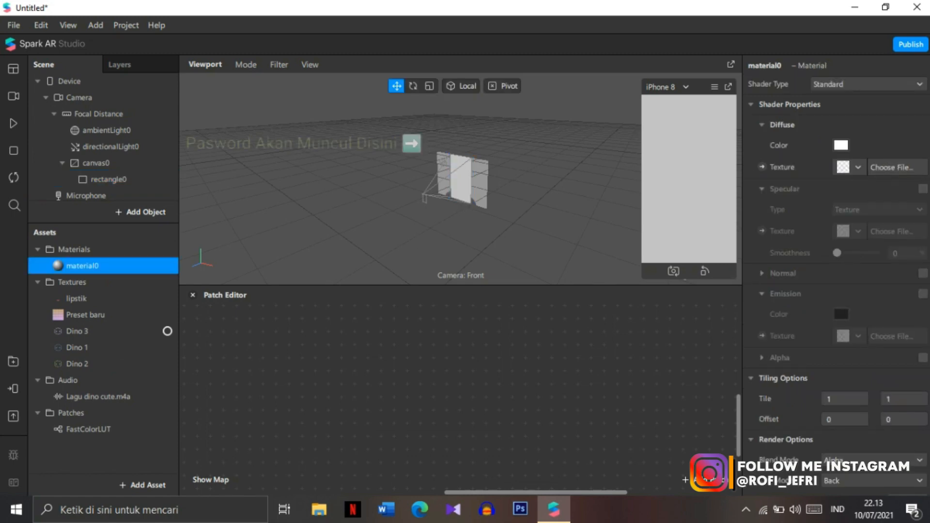
click(762, 167)
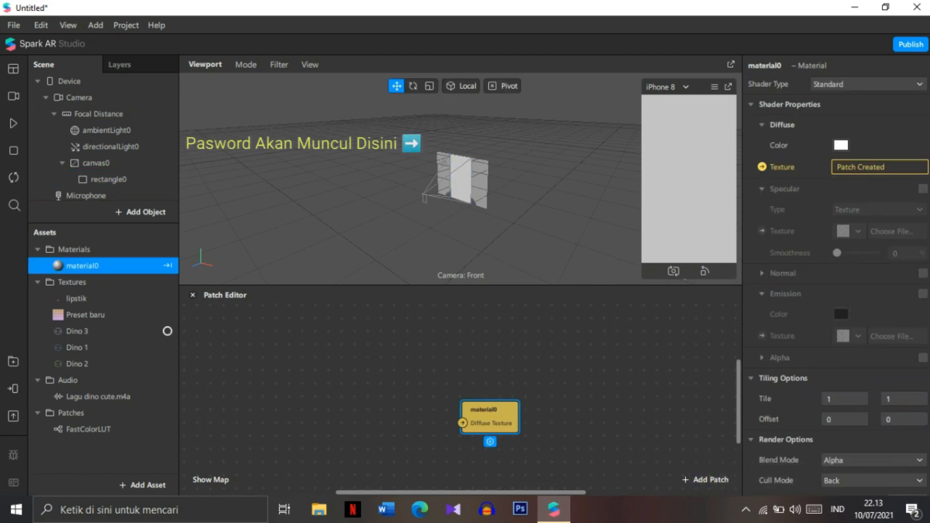
drag(490, 411, 540, 327)
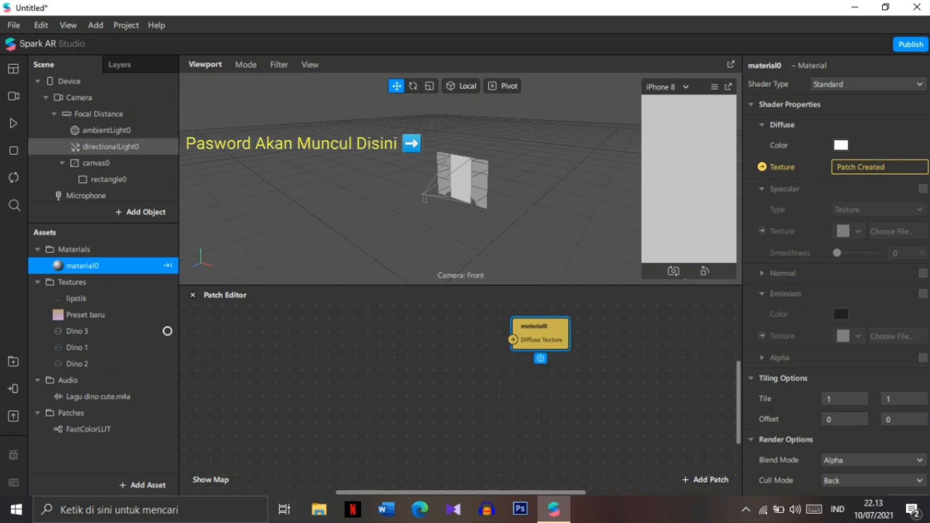
- Extract a texture from the camera and place it in the Patch Editor as a patch before the material patch
click(79, 97)
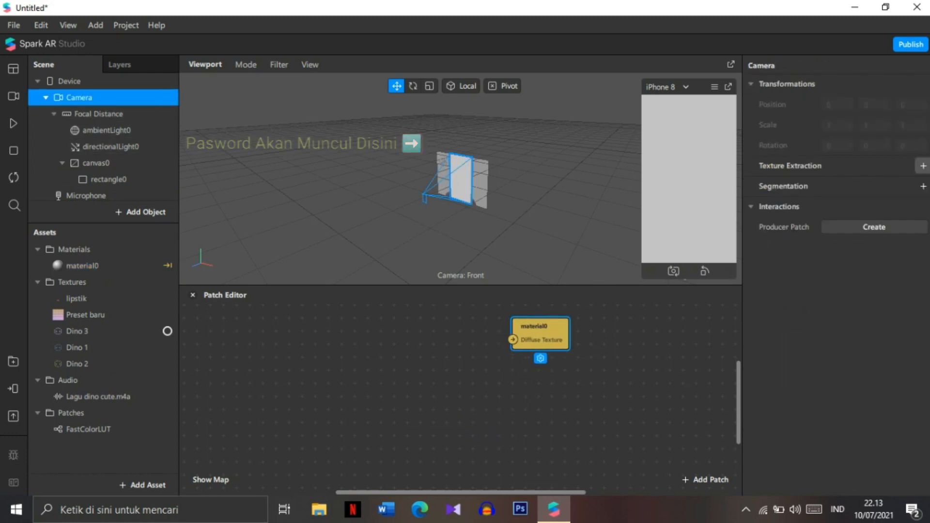
click(923, 166)
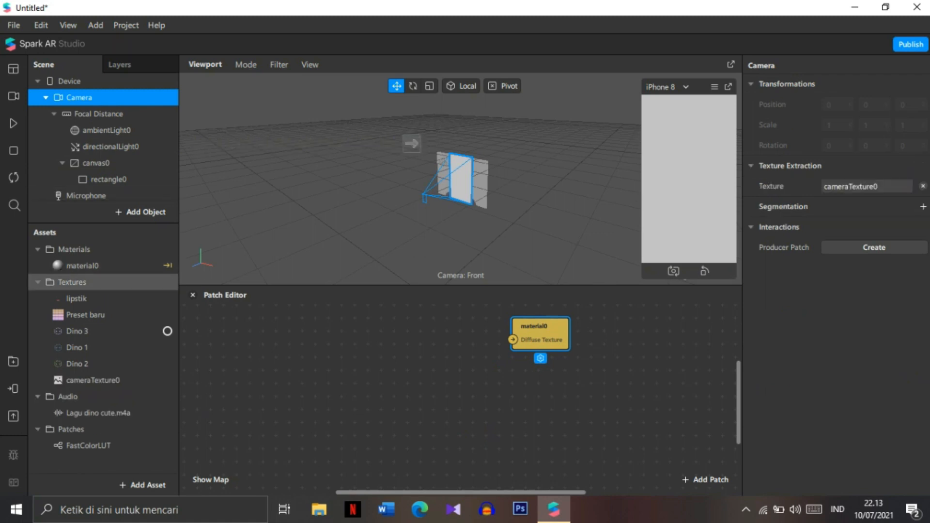
drag(92, 380, 272, 344)
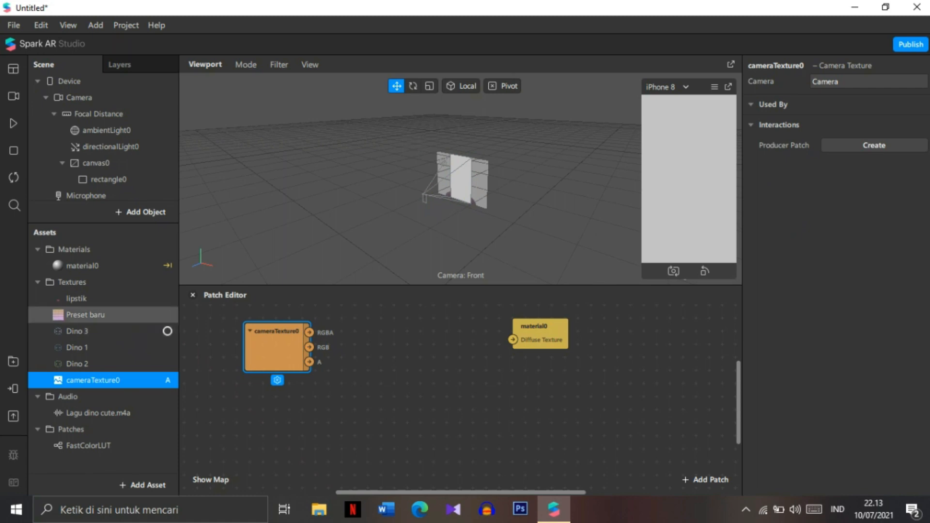
- Insert the FastColorLUT patch between the camera texture and the material's diffuse texture, connect both sides, and set its LUT to Preset baru
drag(82, 445, 342, 339)
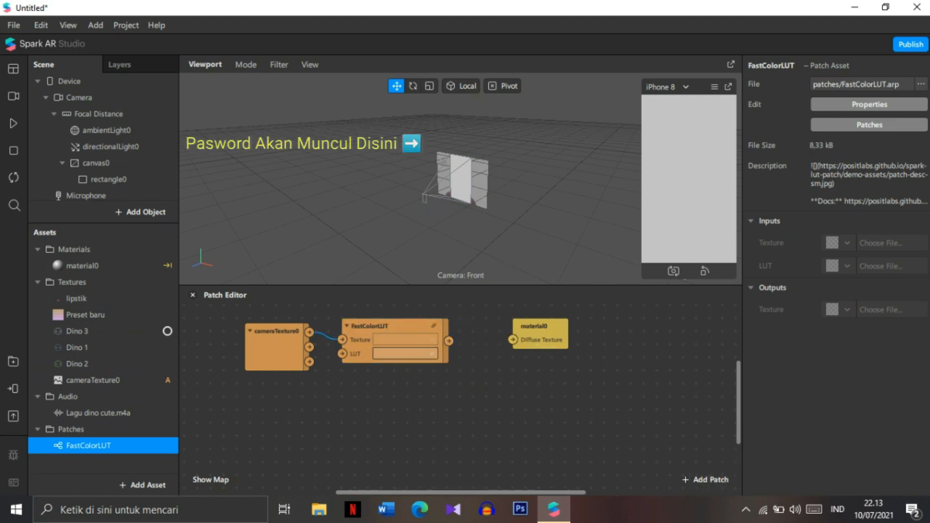
drag(536, 357, 509, 358)
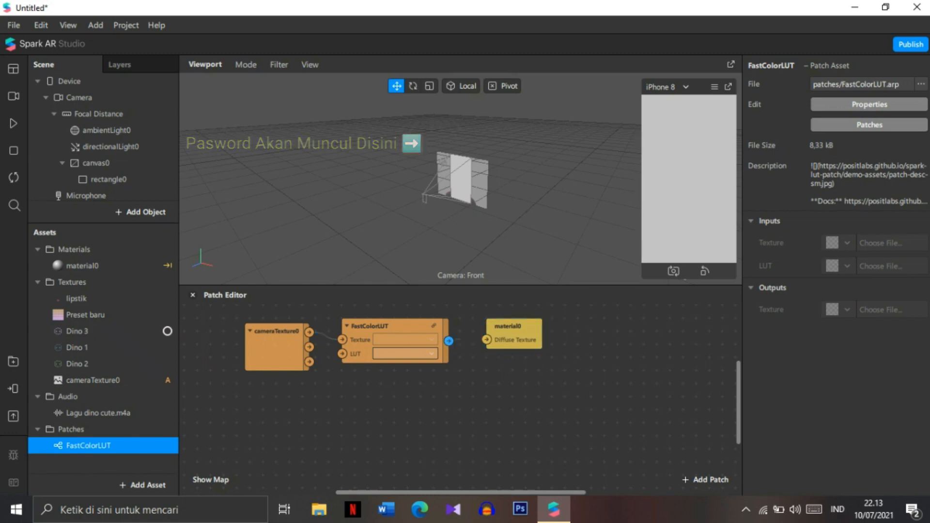
drag(449, 340, 487, 340)
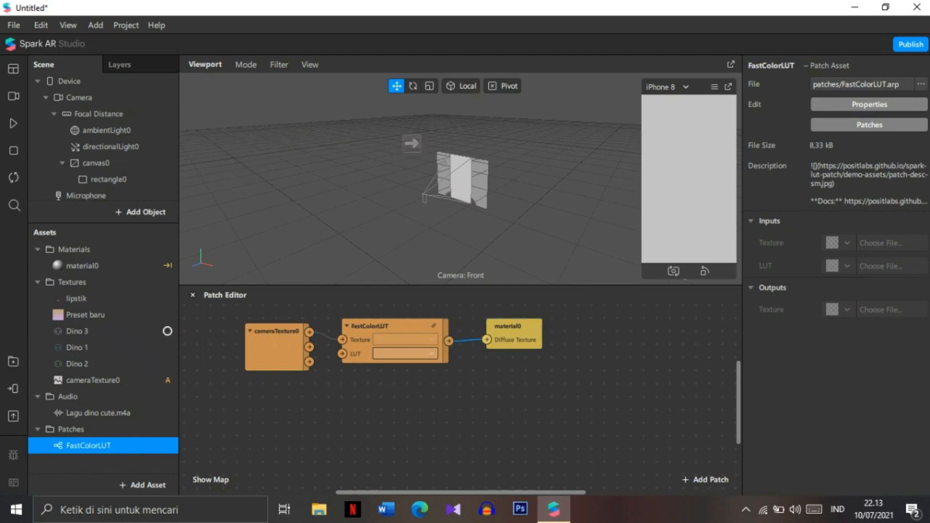
click(405, 353)
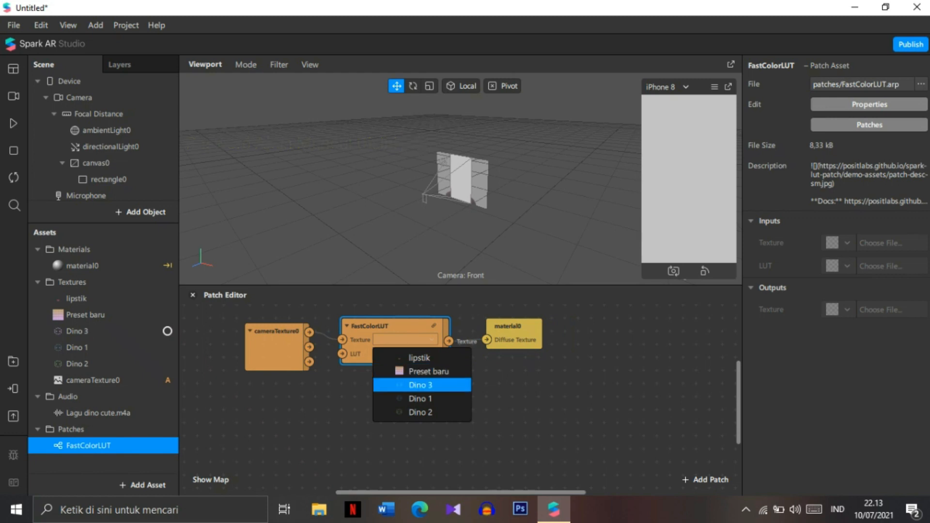
click(422, 371)
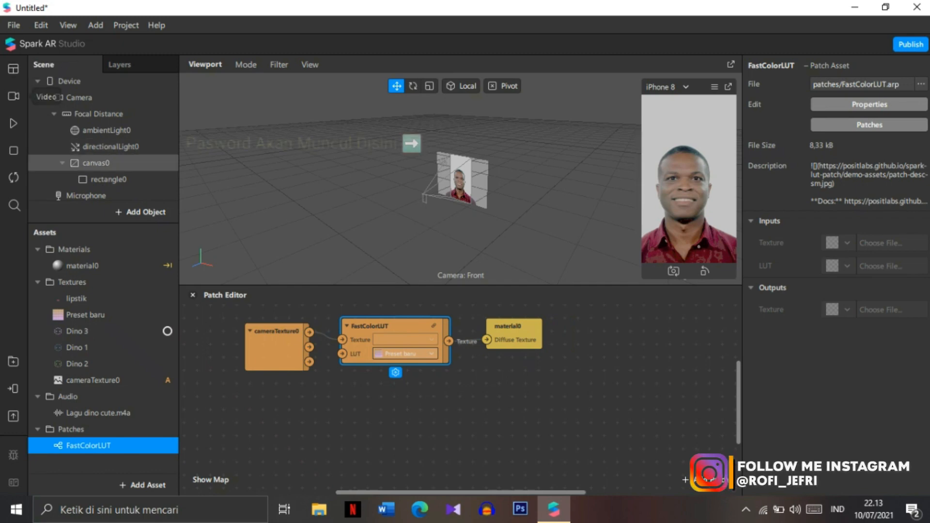
- Add a face tracker to the scene and put a face mesh inside it
click(140, 212)
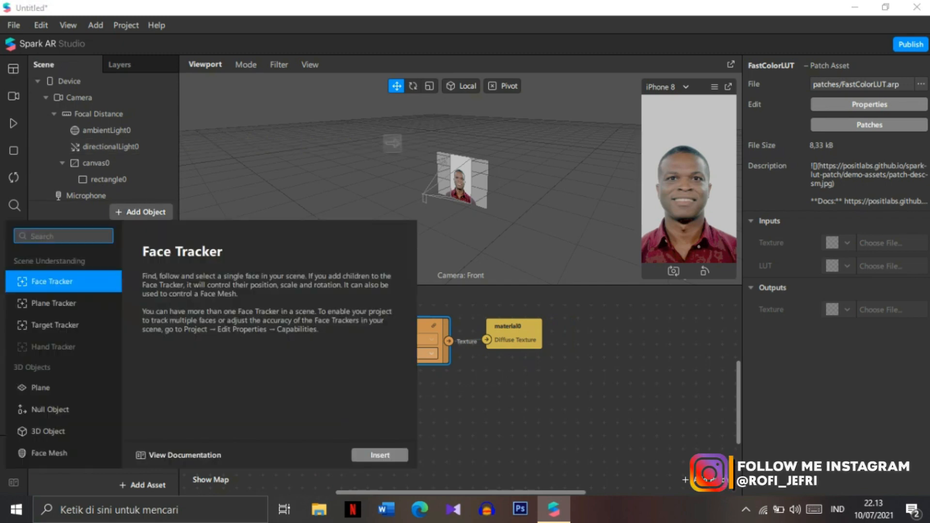
text(fac)
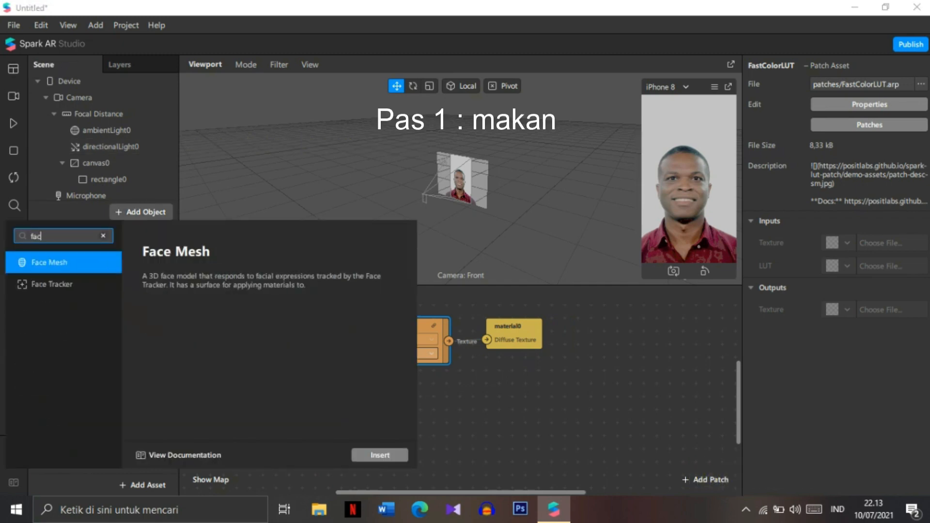
key(Down)
key(Return)
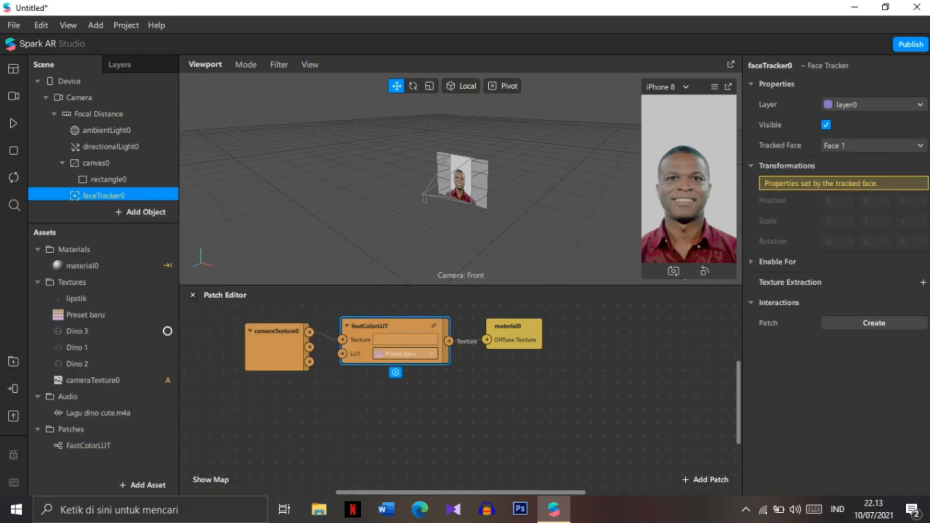
right_click(146, 196)
mouse_move(194, 210)
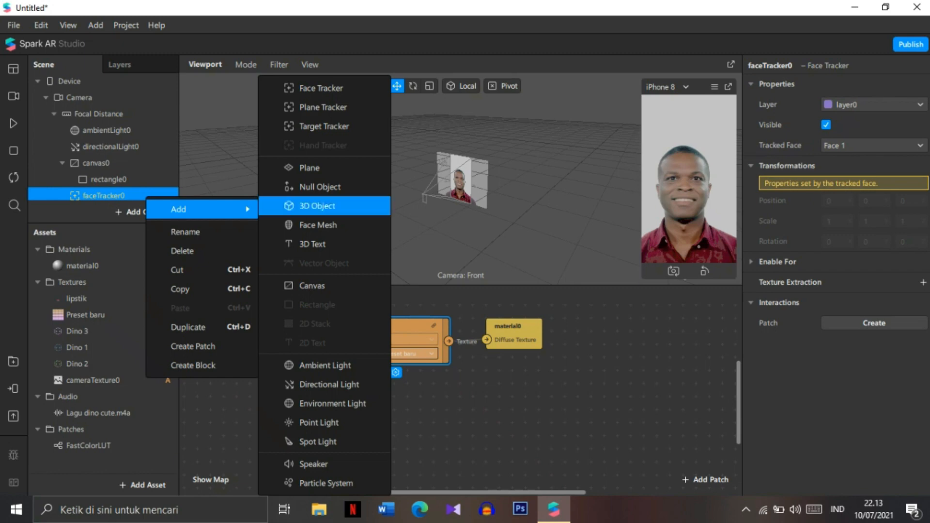
click(318, 225)
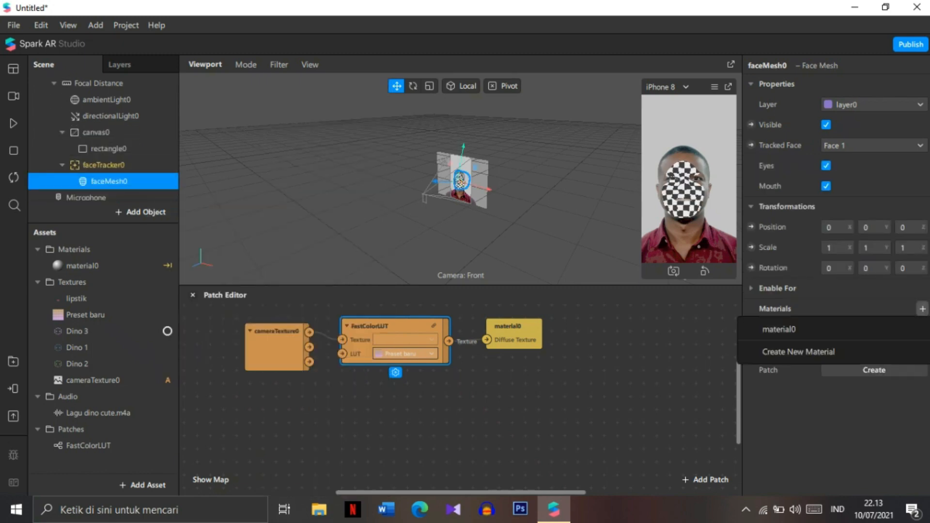
- Create a new material for the face mesh and give it the Retouching shader with 48% skin smoothing
click(923, 309)
click(799, 351)
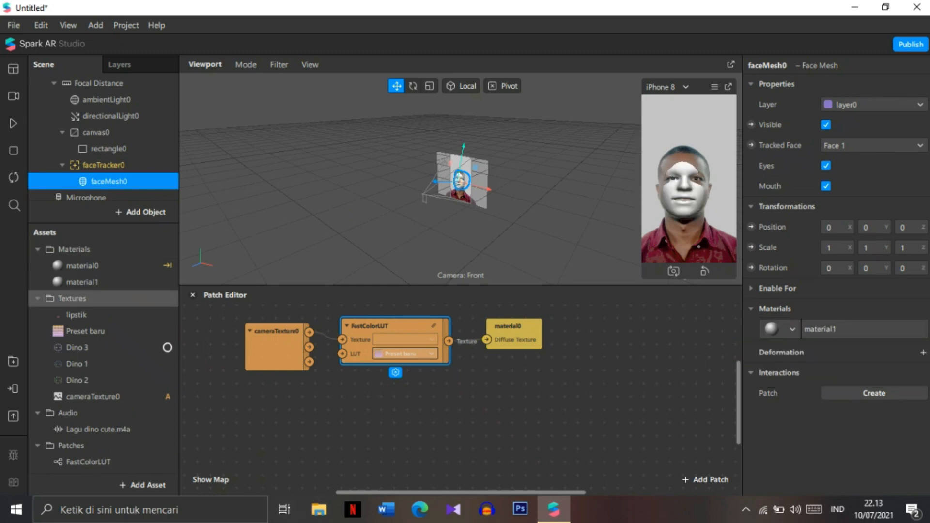
click(82, 282)
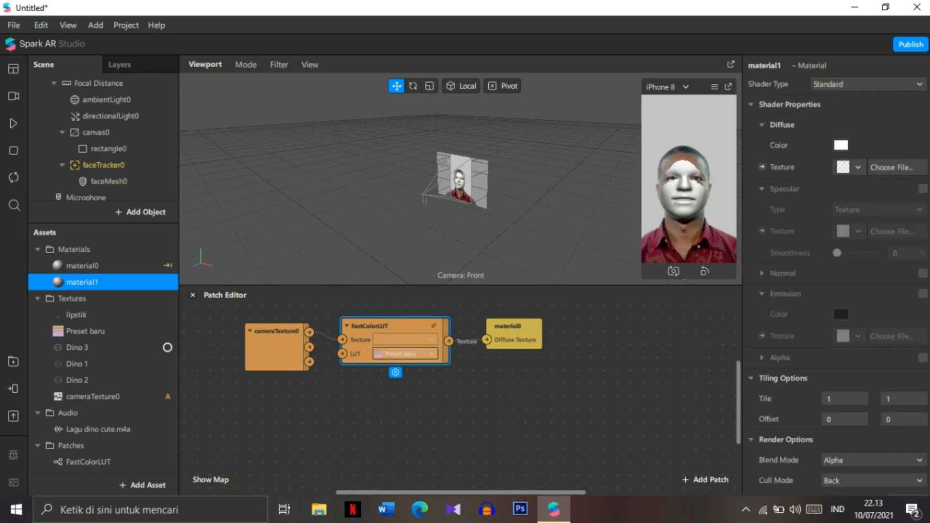
click(867, 84)
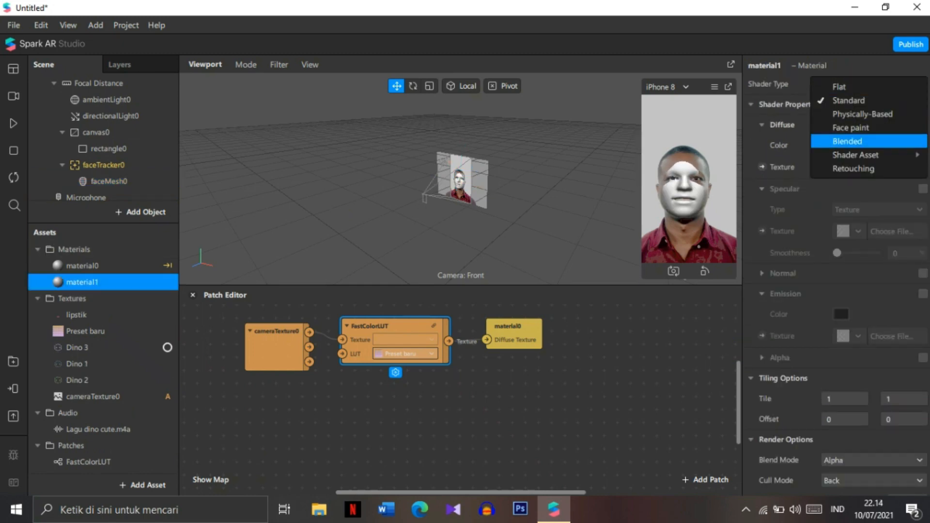
click(839, 168)
double_click(83, 282)
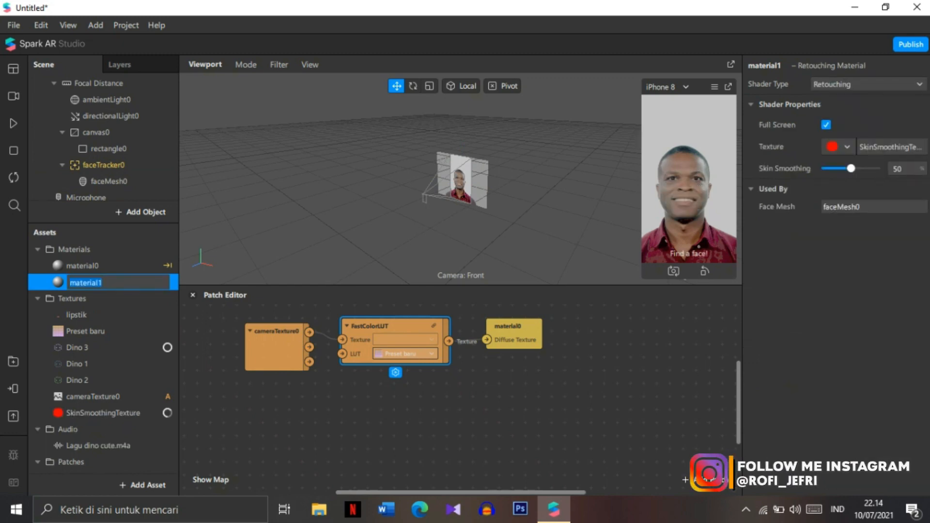
drag(852, 169, 851, 169)
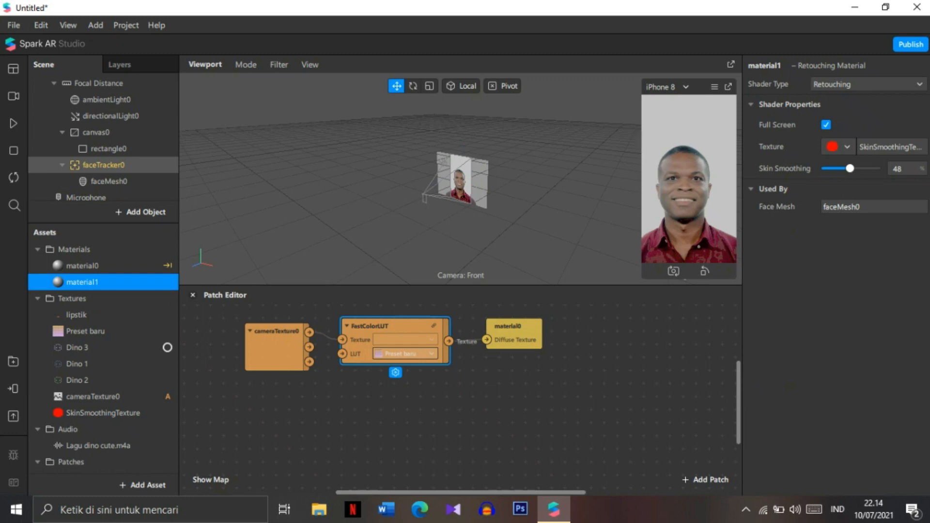
- Add a second face mesh under the face tracker and create a new material for it
click(104, 165)
right_click(117, 160)
mouse_move(148, 170)
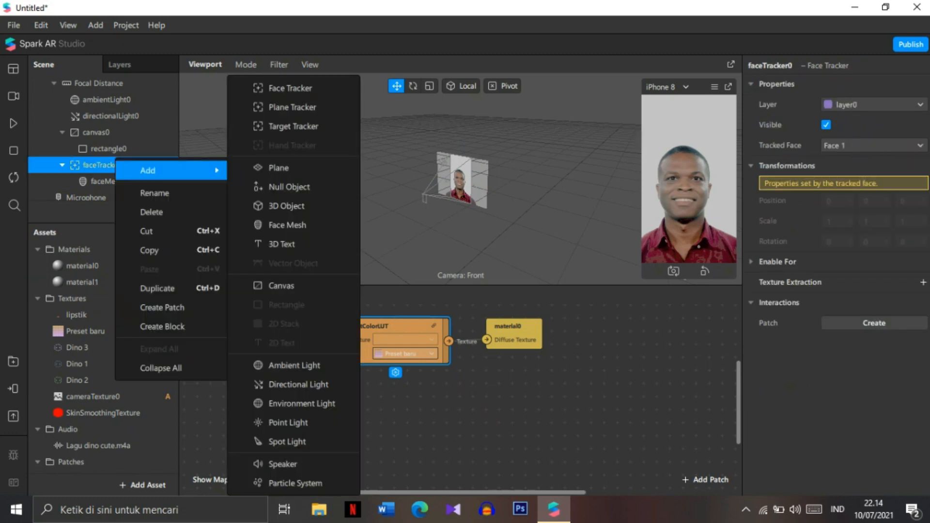
click(288, 225)
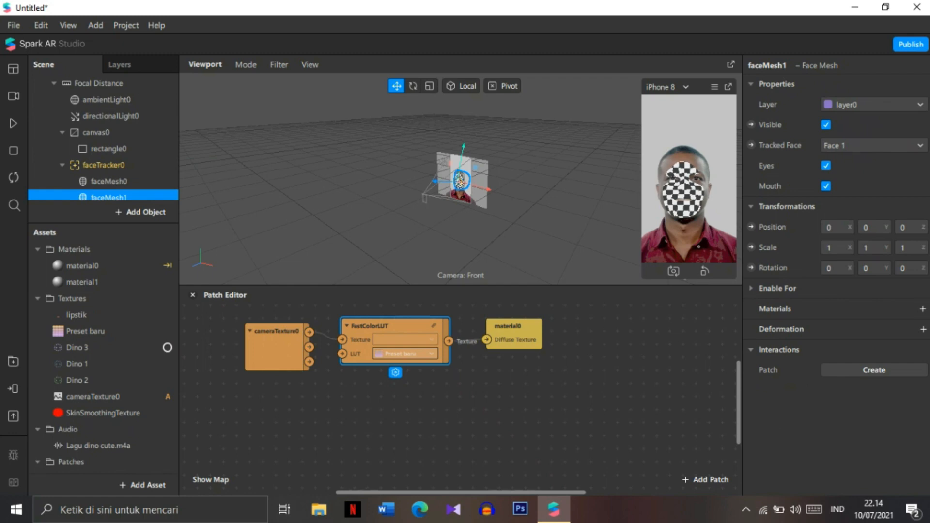
click(922, 309)
click(799, 370)
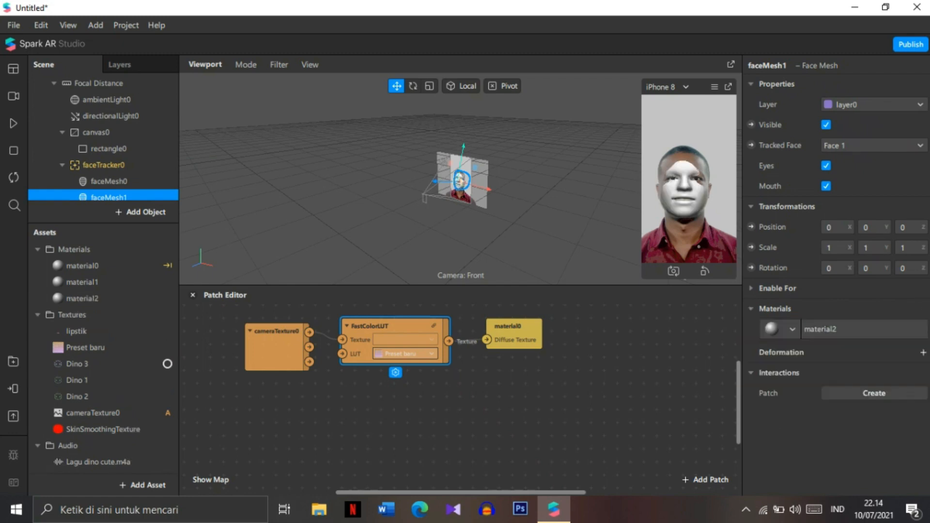
- Change the second face mesh's material to the Face paint shader with the lipstik texture
click(83, 298)
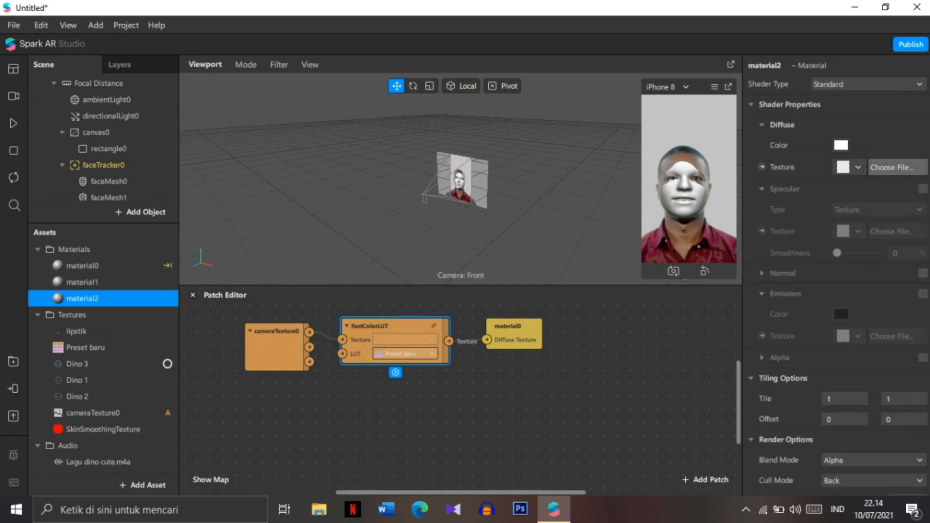
click(869, 84)
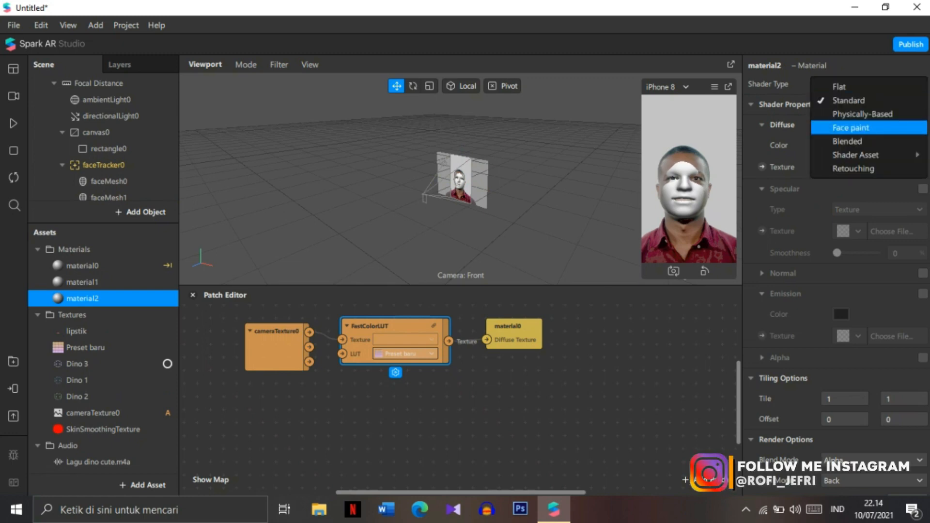
click(851, 128)
click(847, 147)
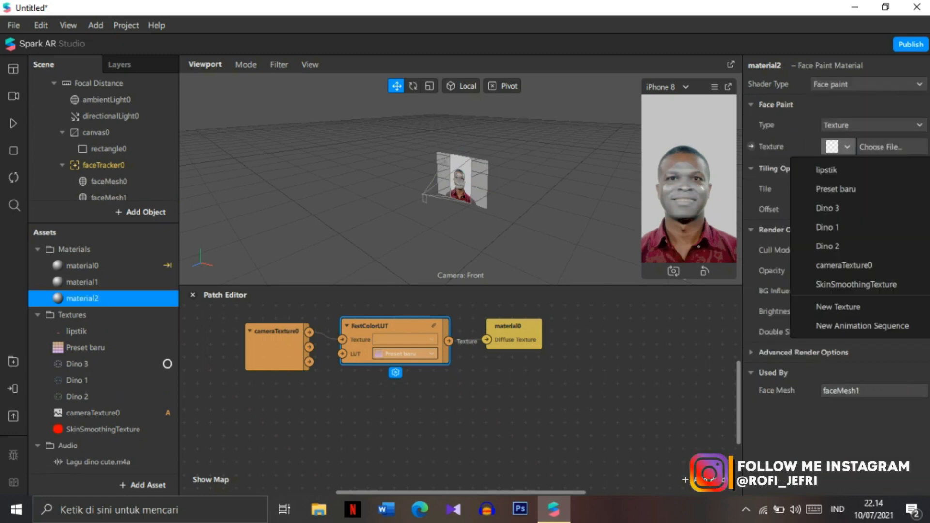
click(826, 169)
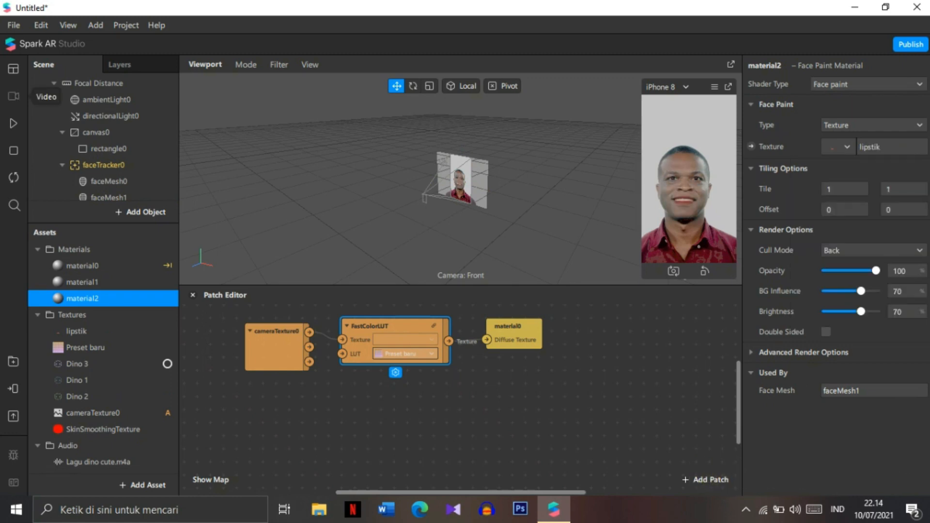
- Switch the simulated camera feed to the portrait with the green outdoor background
click(14, 96)
click(90, 303)
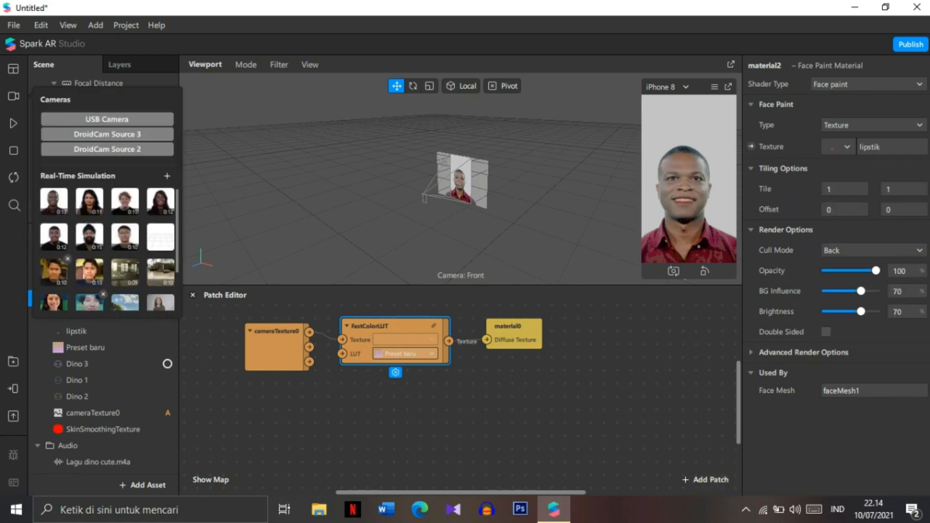
click(14, 124)
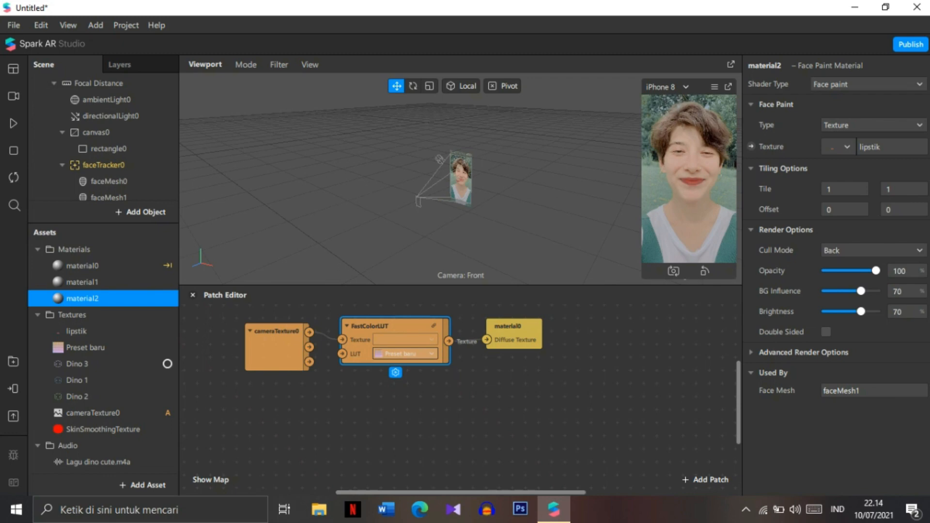
- Enlarge the simulator in its own window and set the lipstick material to 40% opacity, 42% BG influence and 63% brightness
click(728, 87)
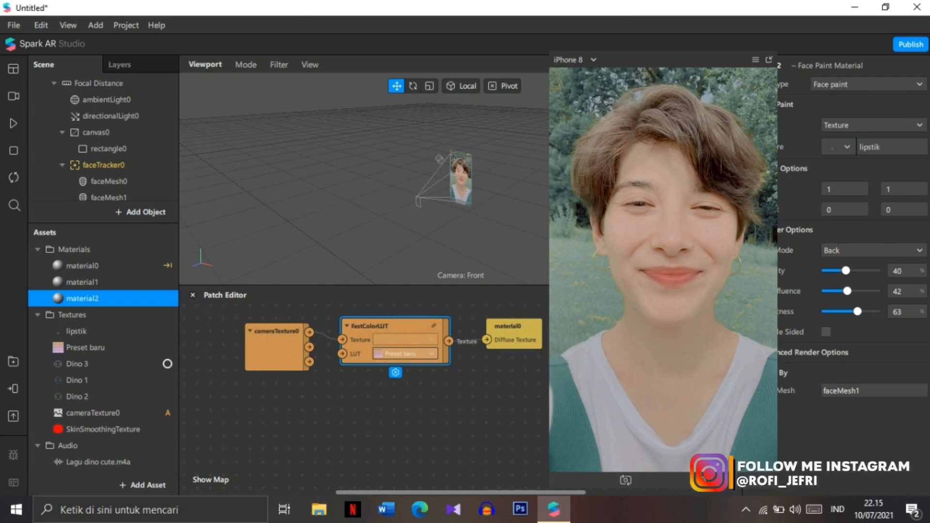
drag(663, 60, 617, 59)
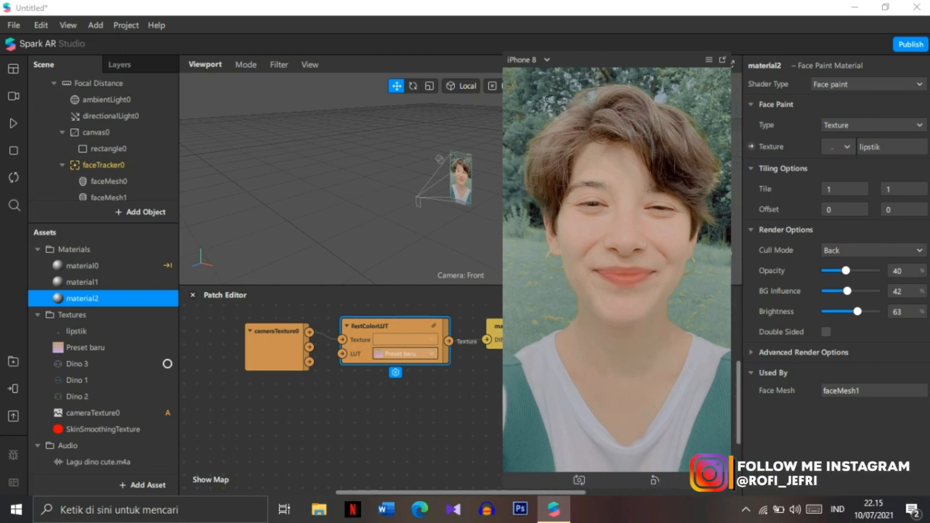
click(804, 352)
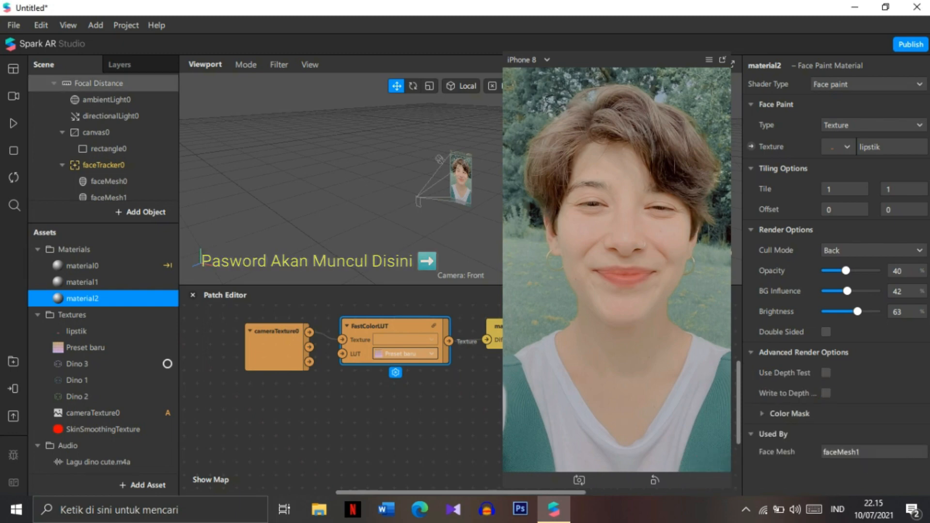
- Set the ambient light's intensity to 34%
click(106, 99)
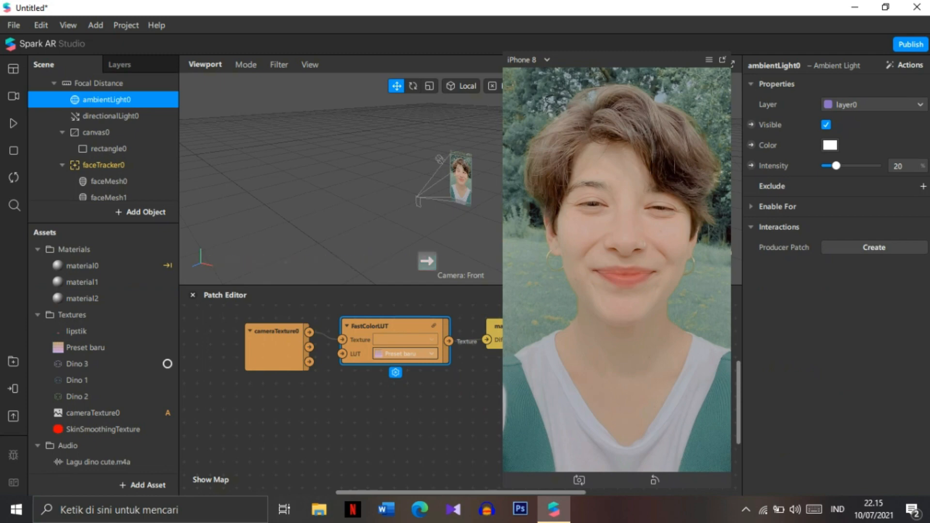
drag(836, 166, 843, 166)
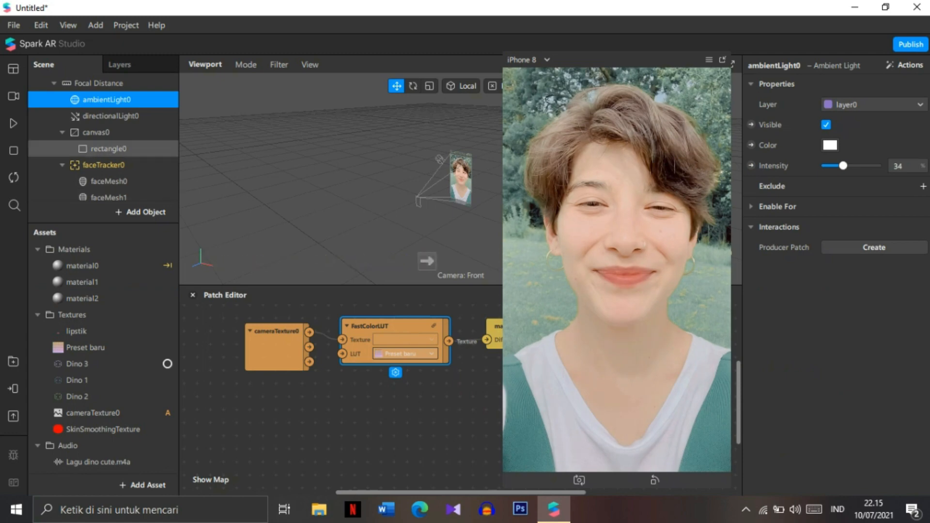
scroll(97, 145, down, 1)
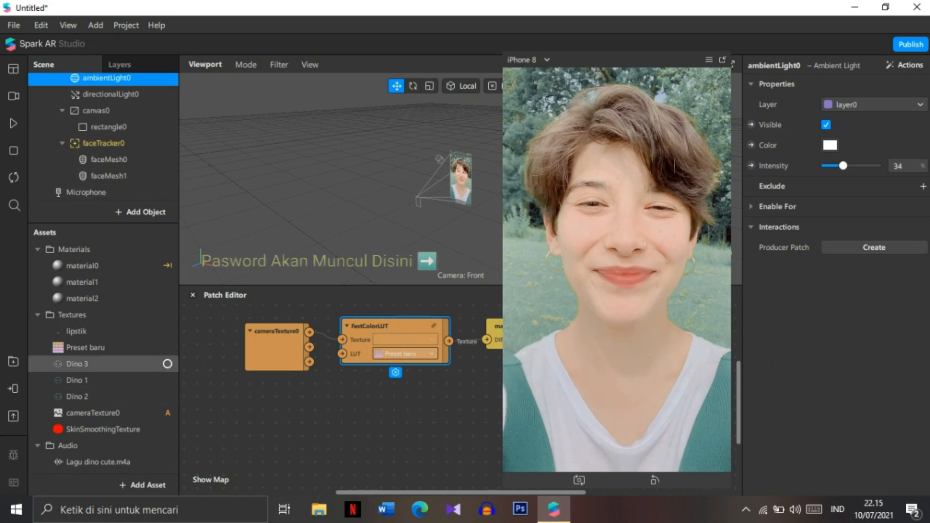
- Combine the textures Dino 1, Dino 2 and Dino 3 into one asset of type Texture Sequence
click(78, 364)
ctrl+click(78, 381)
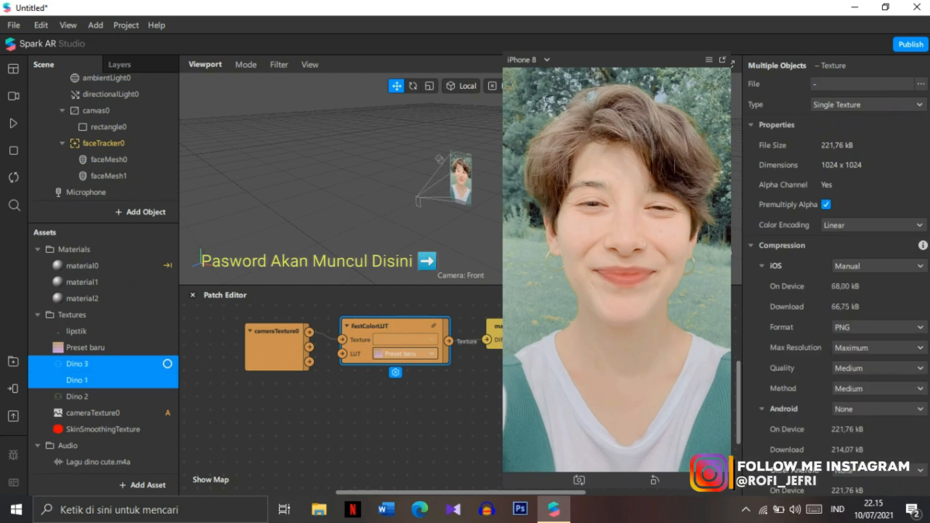
ctrl+click(77, 397)
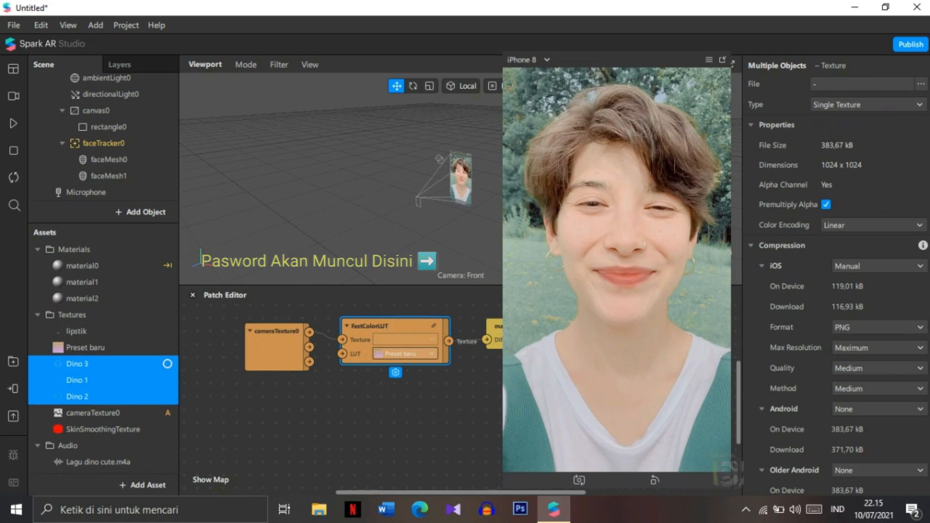
click(869, 105)
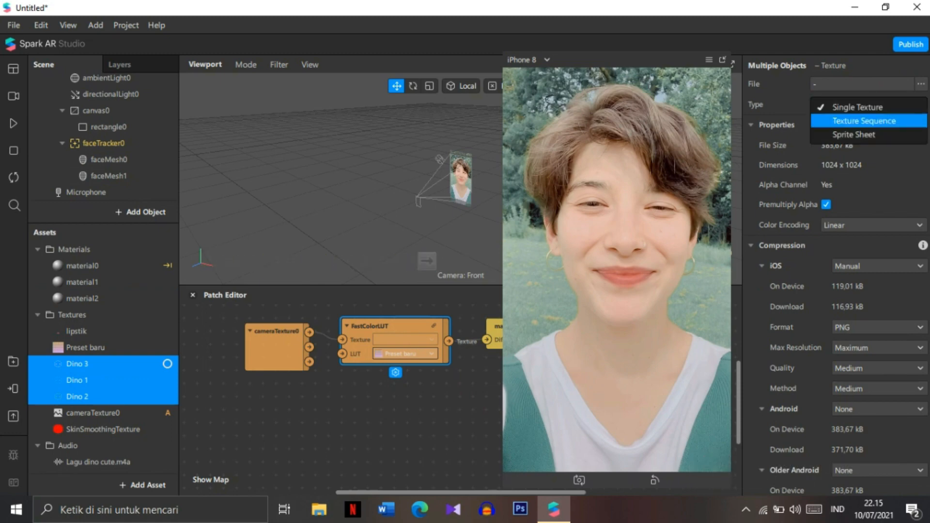
click(864, 120)
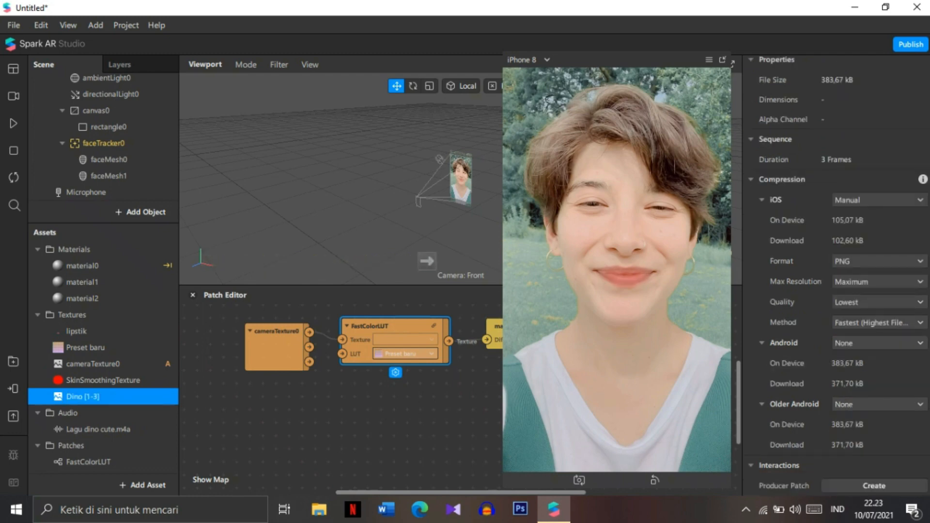
scroll(835, 275, up, 1)
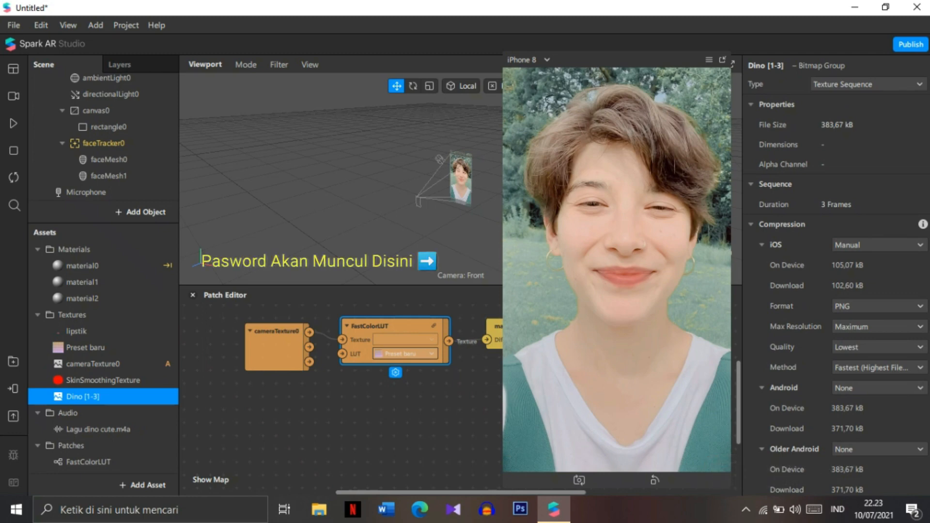
- Return the simulator to the viewport and add a Loop Animation patch and a Frame Transition patch below the camera LUT patches
click(723, 59)
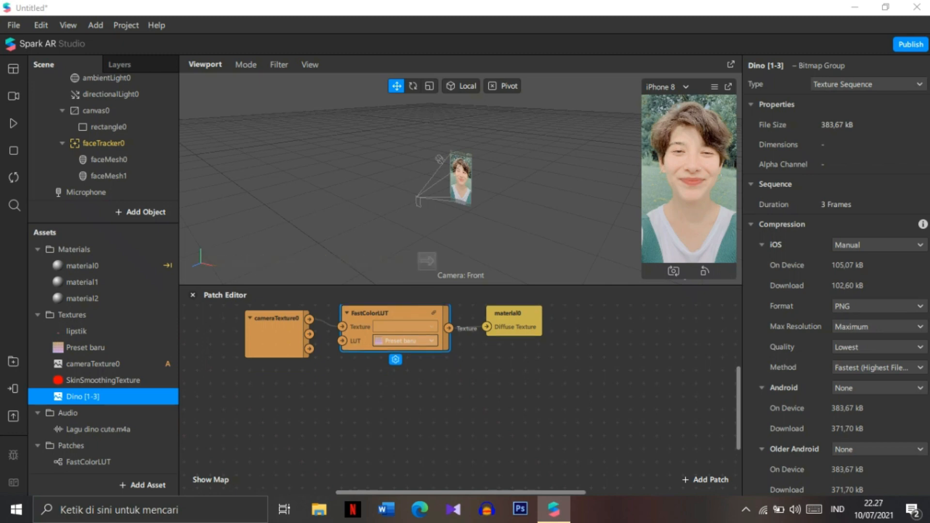
right_click(268, 395)
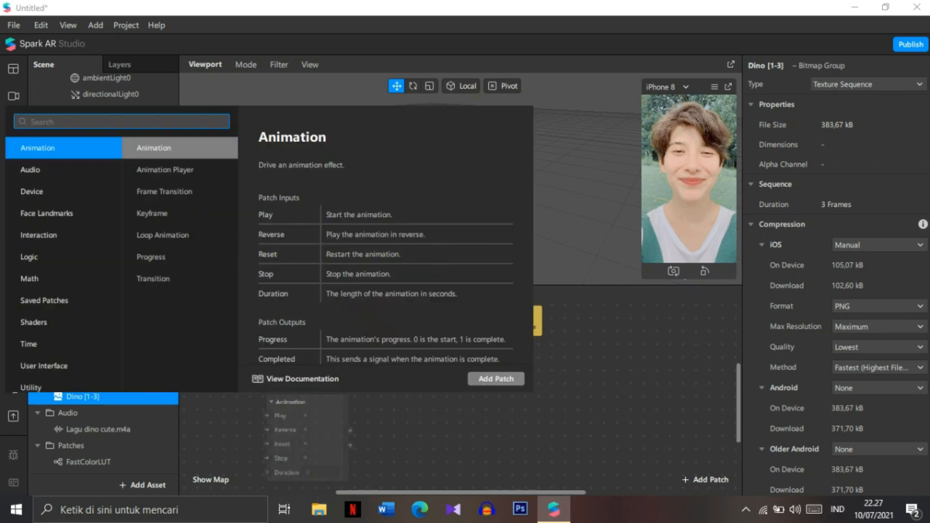
text(loo)
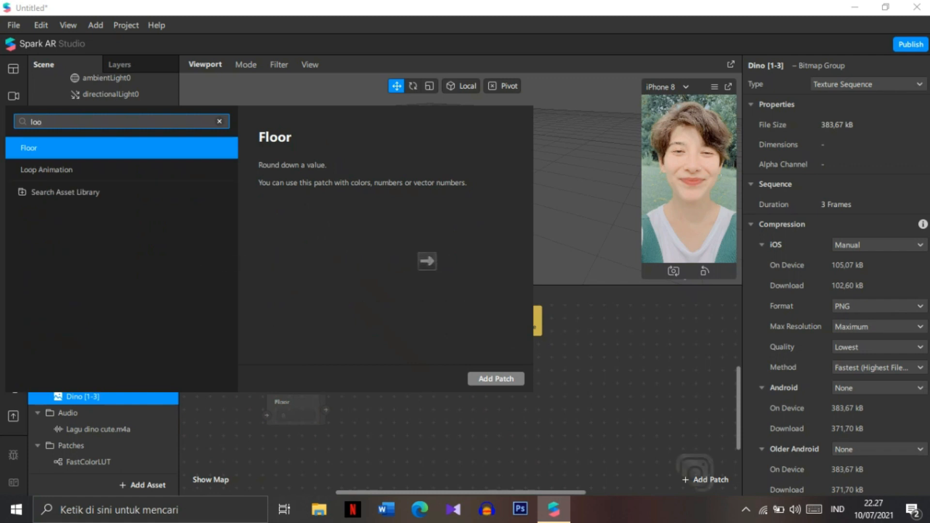
key(Down)
key(Return)
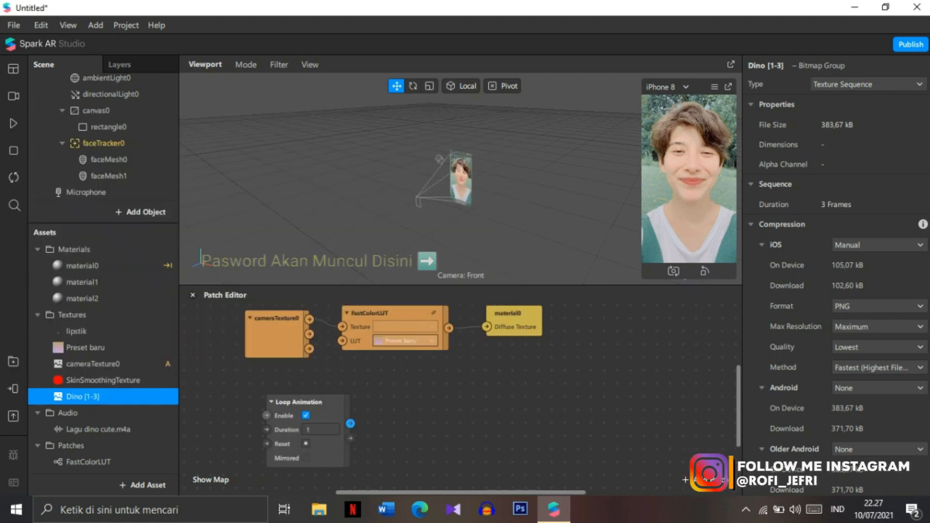
right_click(471, 409)
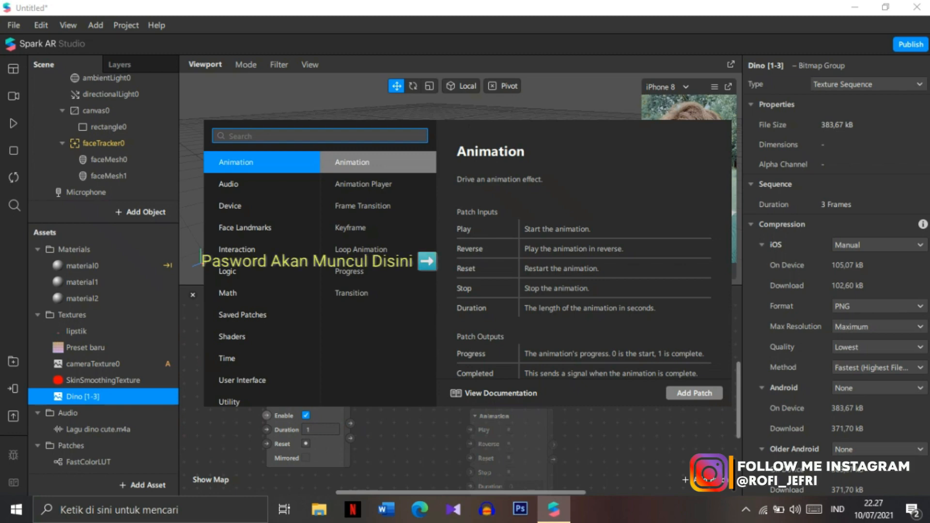
text(fra)
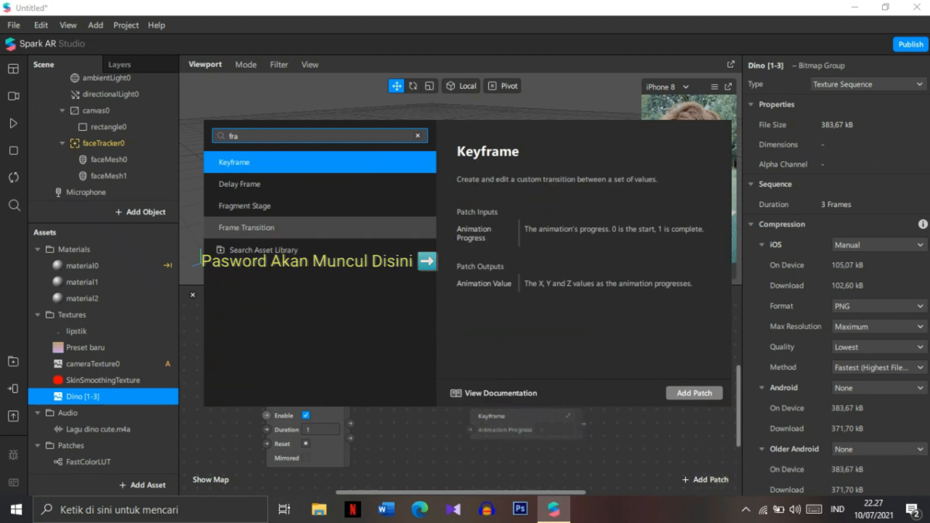
double_click(246, 227)
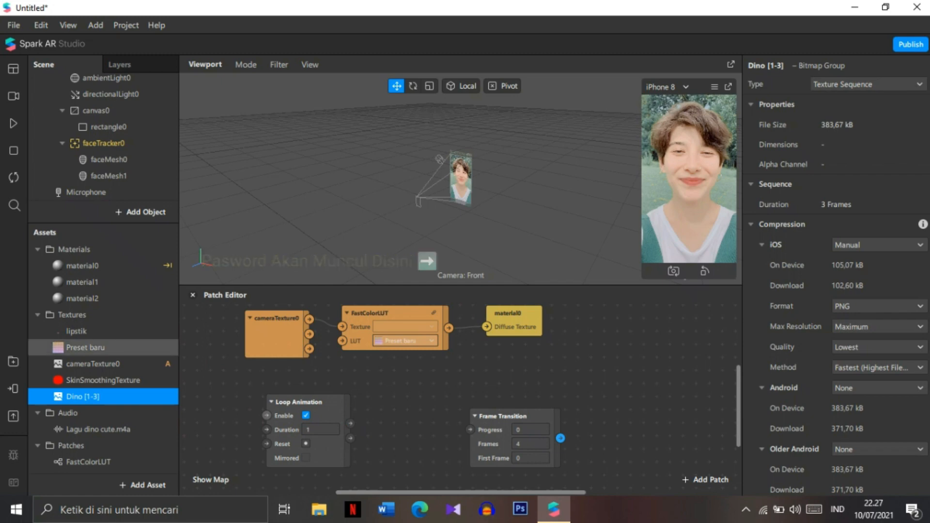
- Create an animation sequence asset that uses the Dino [1-3] texture and enable Randomize for it
click(143, 485)
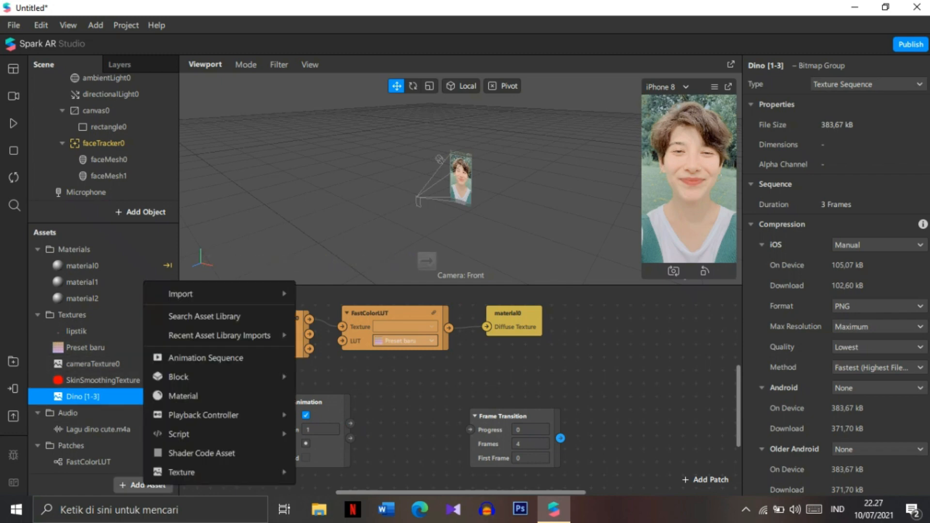
mouse_move(204, 416)
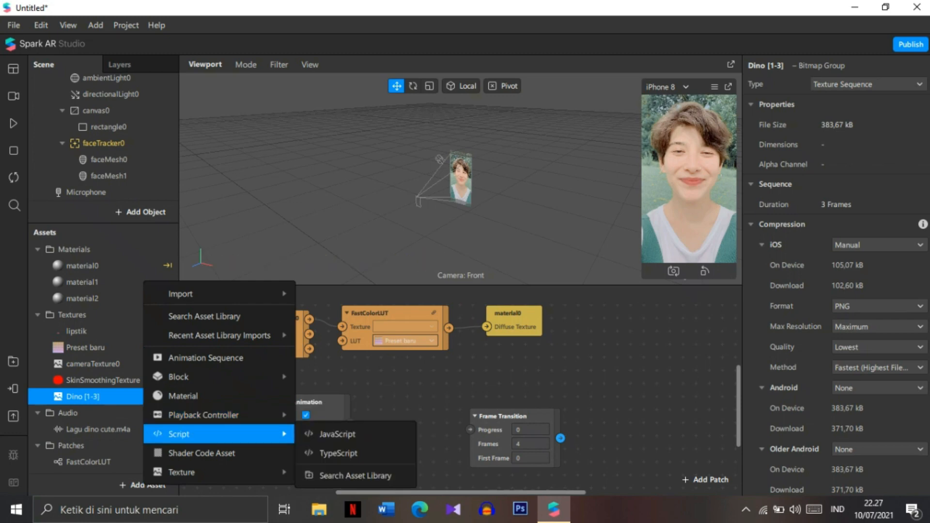
click(206, 357)
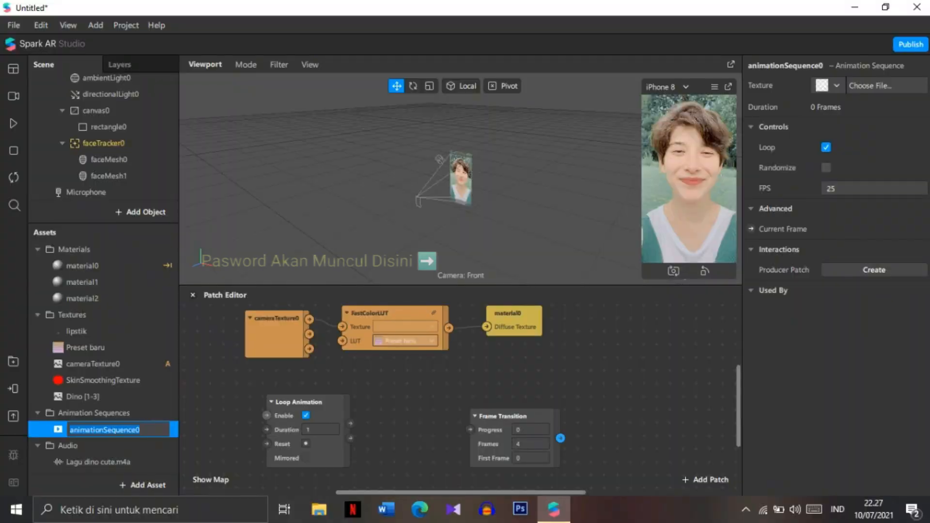
key(Return)
click(832, 86)
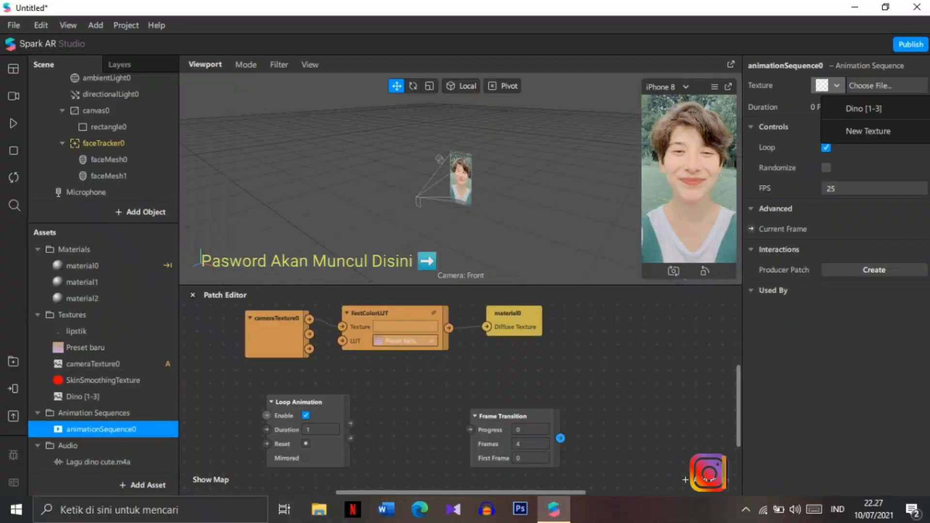
click(864, 109)
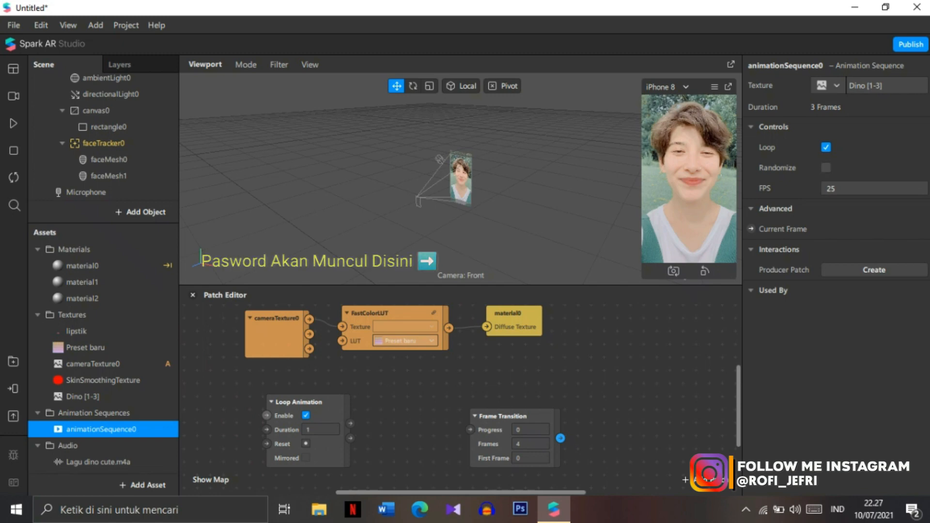
click(826, 168)
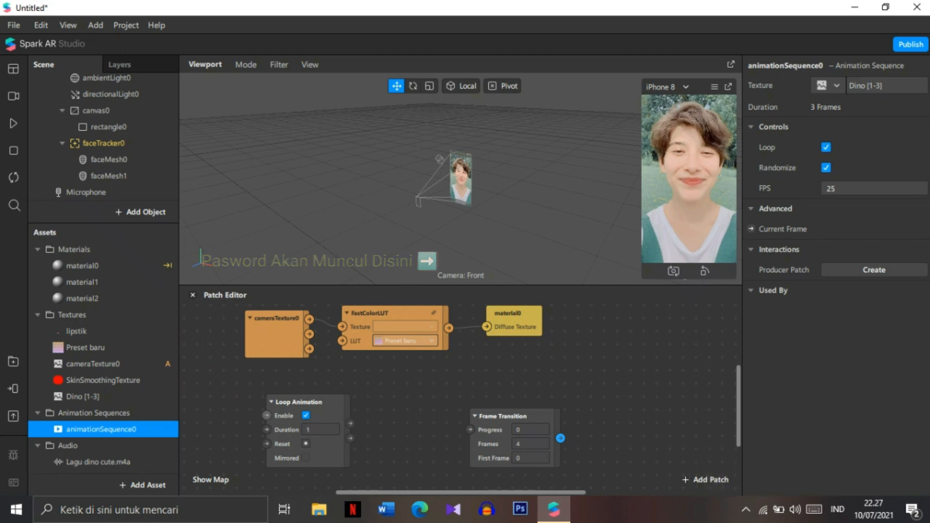
click(752, 208)
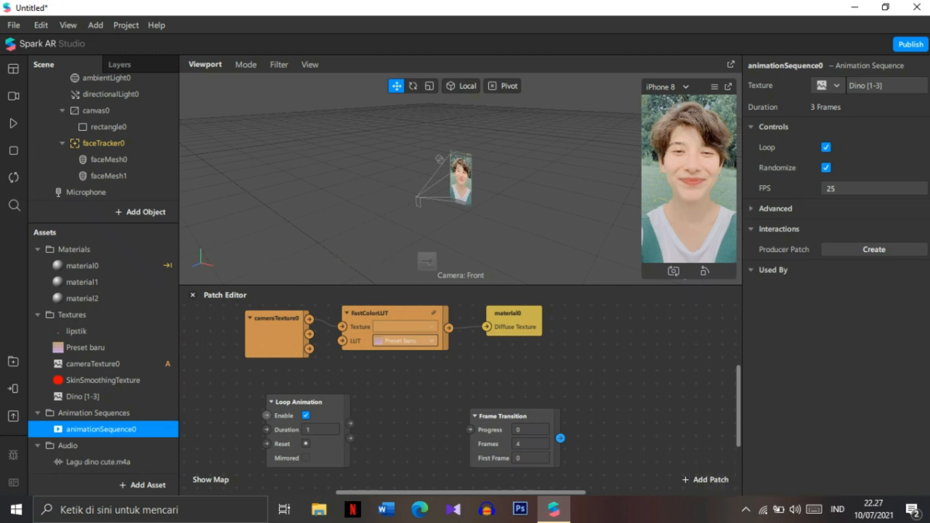
click(751, 208)
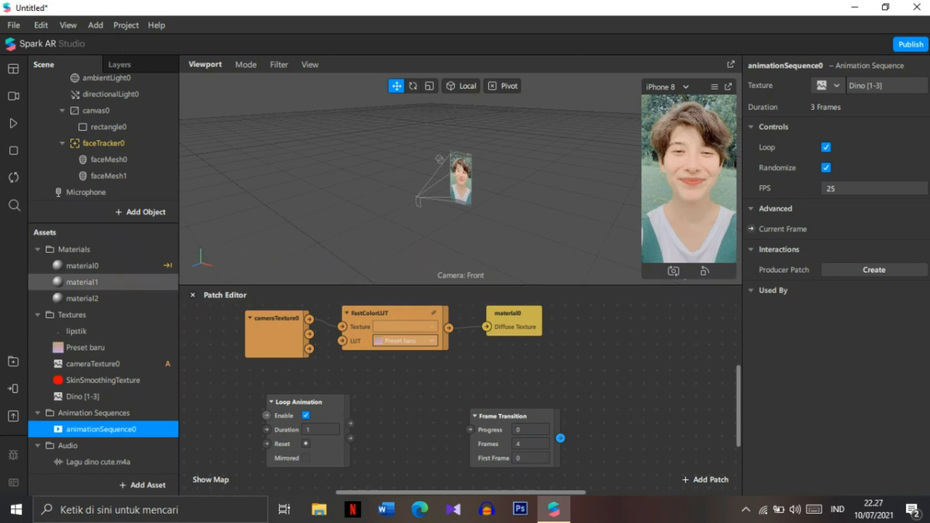
- Add a second rectangle inside canvas0
double_click(82, 298)
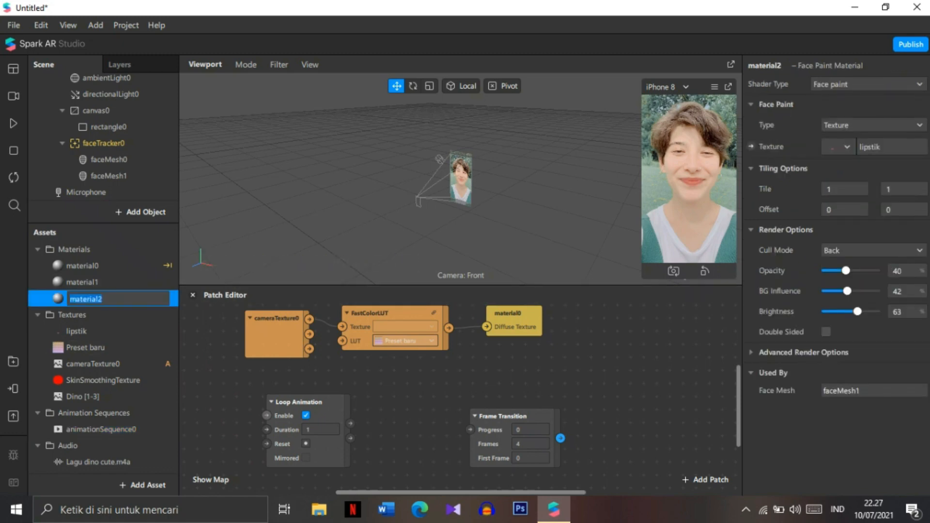
scroll(121, 193, up, 2)
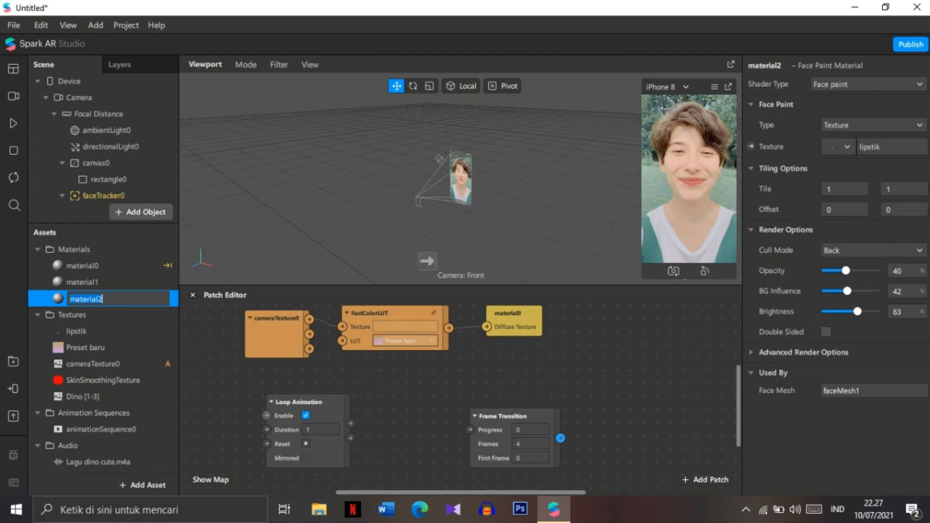
click(141, 211)
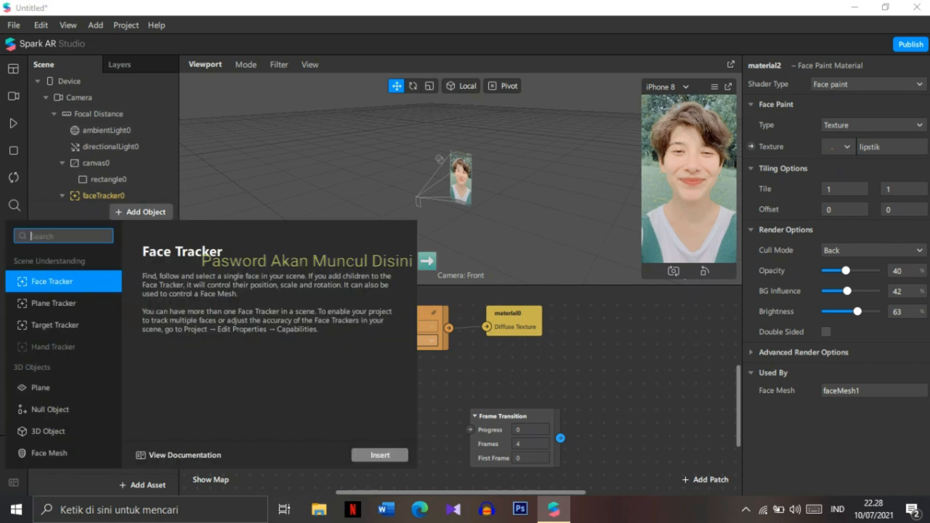
click(96, 163)
right_click(112, 165)
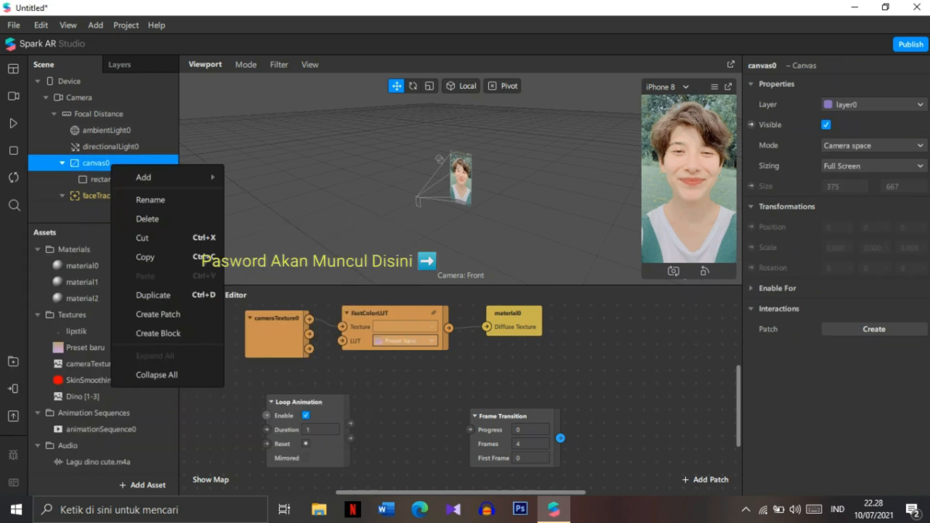
mouse_move(160, 177)
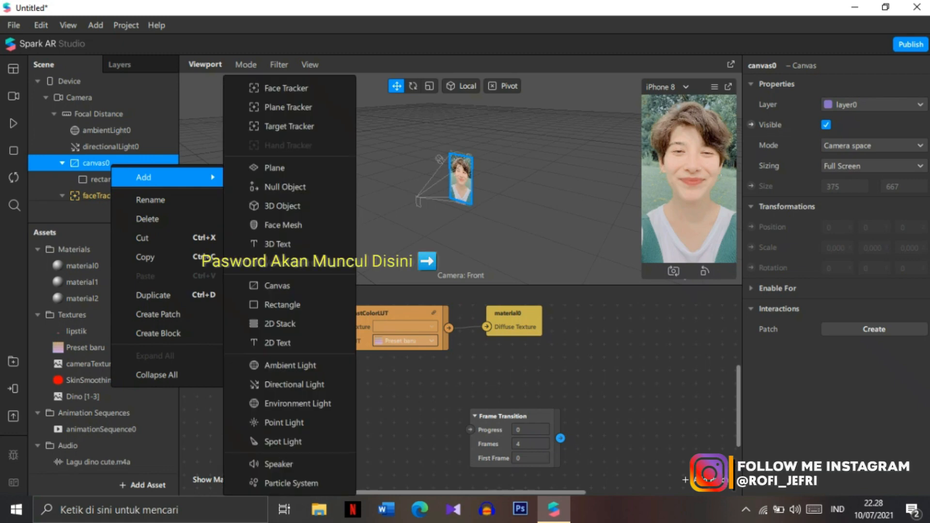
click(282, 304)
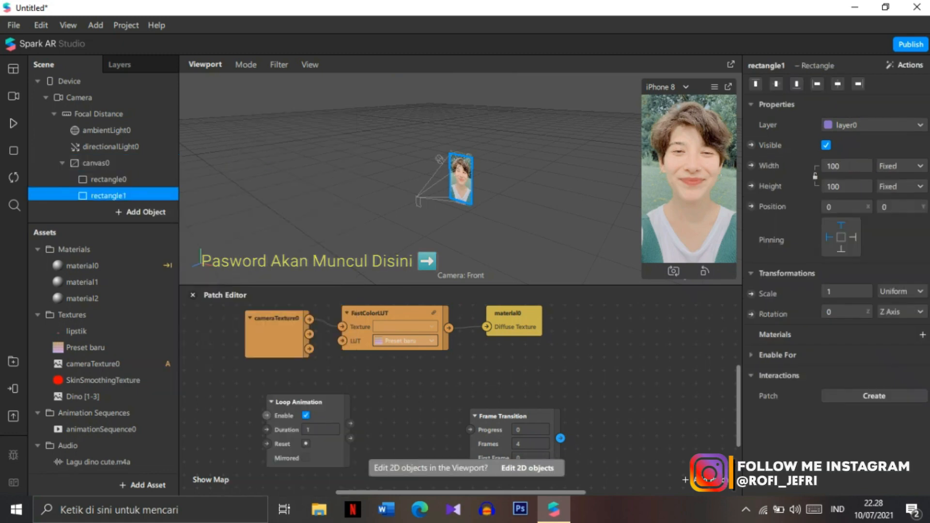
- Set the second rectangle's width and height to 100 Relative, and move the Frame Transition patch closer to Loop Animation
scroll(111, 183, down, 1)
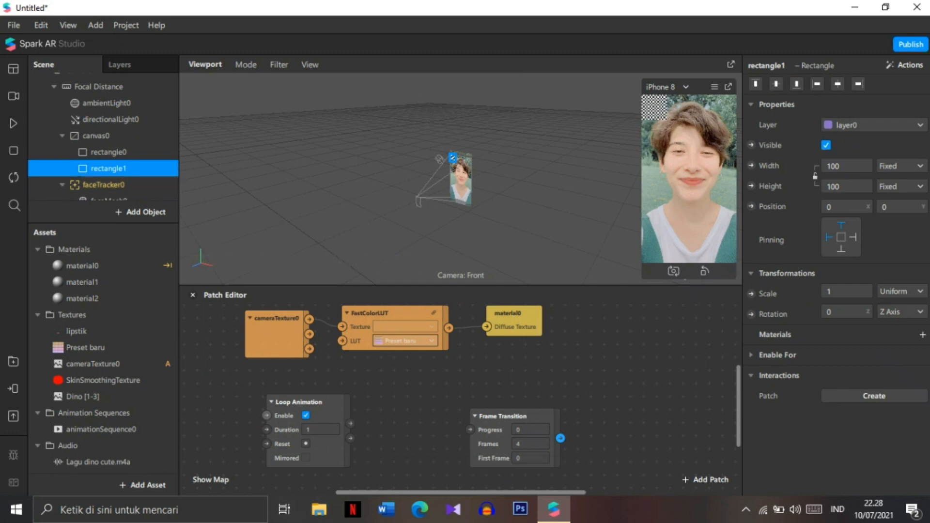
click(845, 166)
click(845, 186)
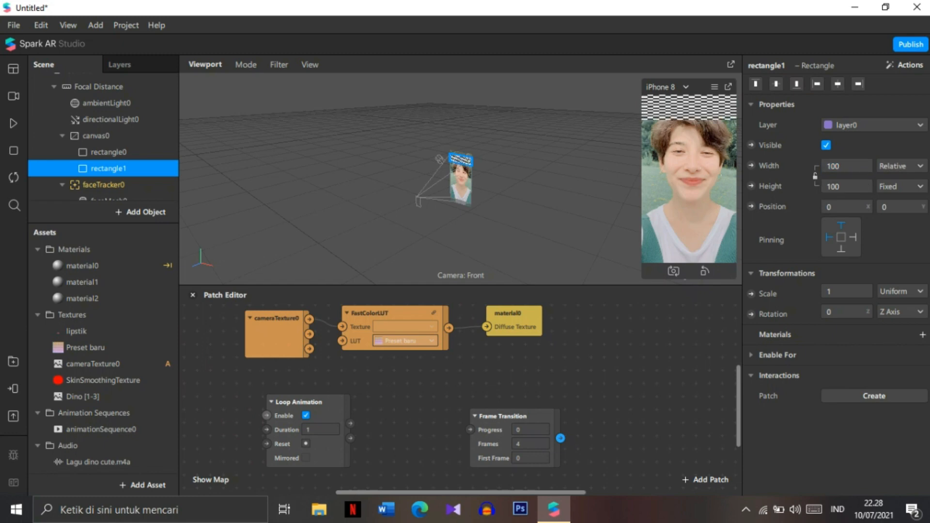
click(845, 187)
click(847, 207)
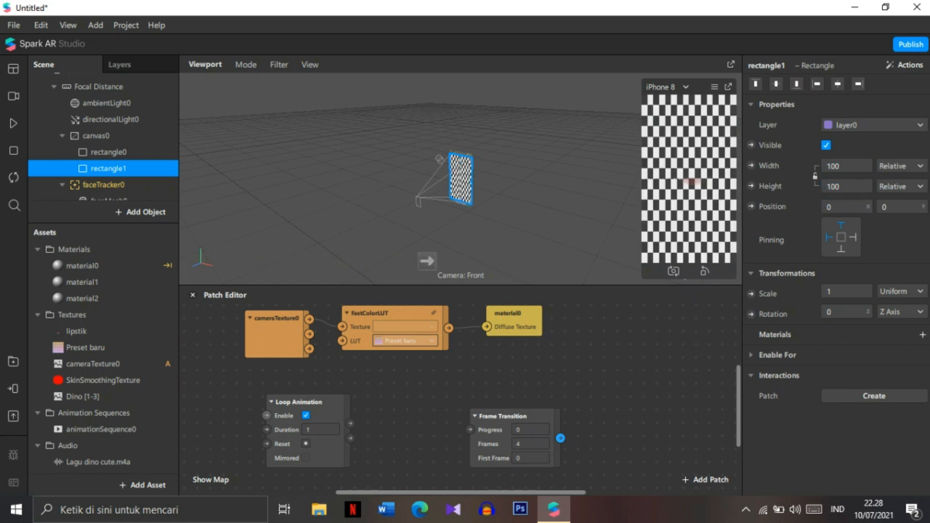
drag(499, 417, 435, 405)
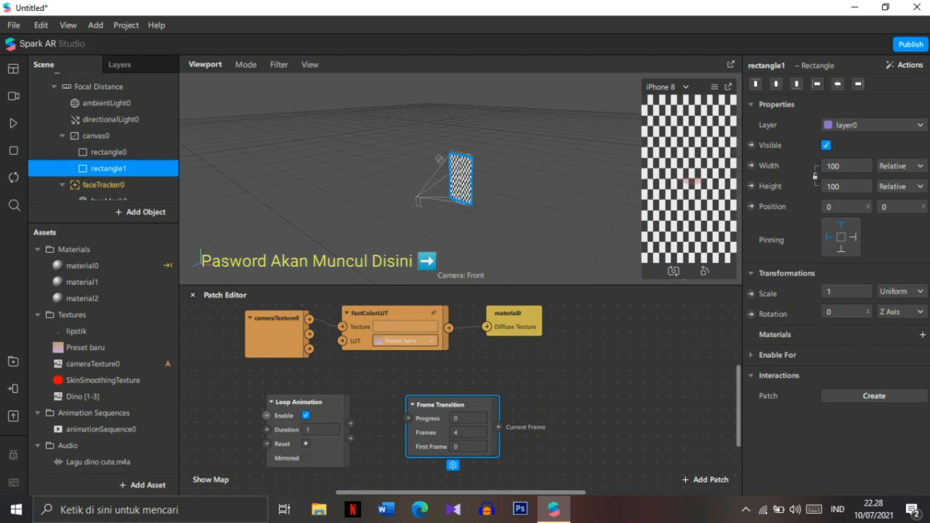
- Create a new material on the second rectangle and rename it lirik
click(923, 335)
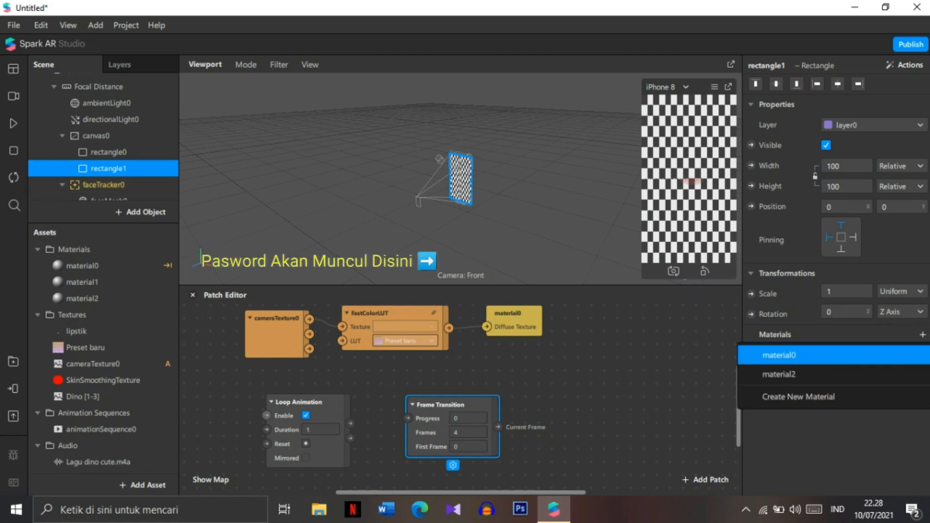
click(798, 397)
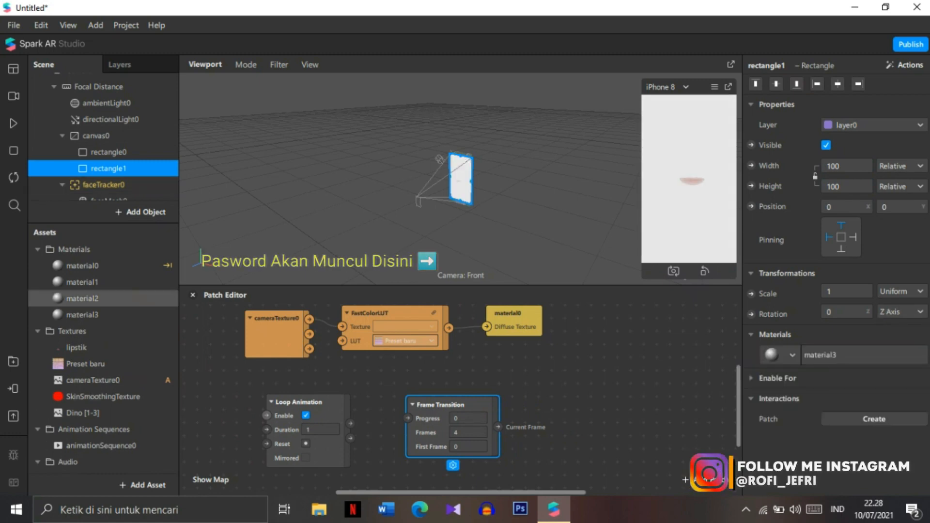
click(103, 314)
right_click(105, 315)
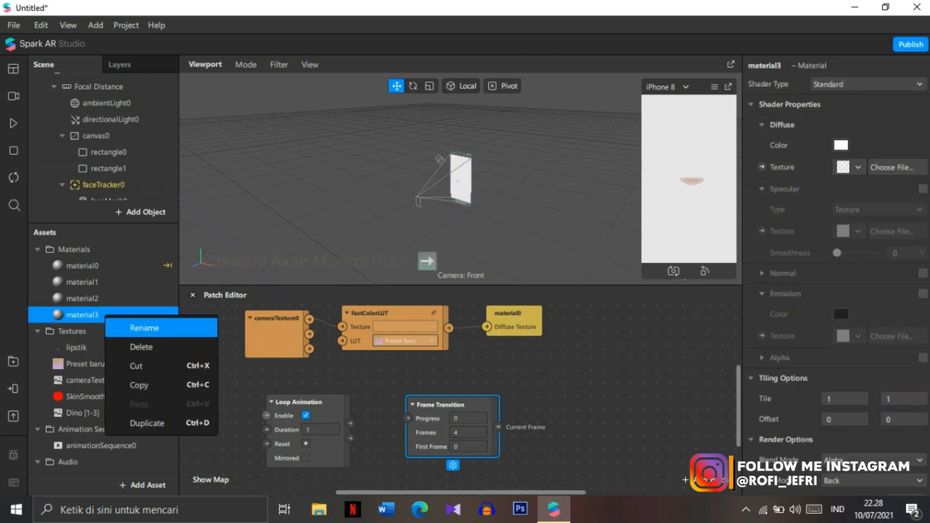
click(145, 328)
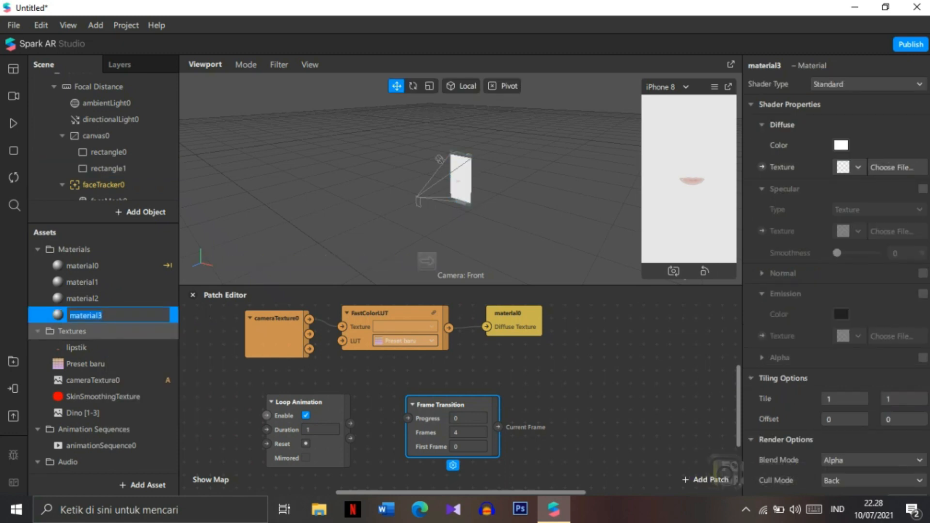
text(lirik)
key(Return)
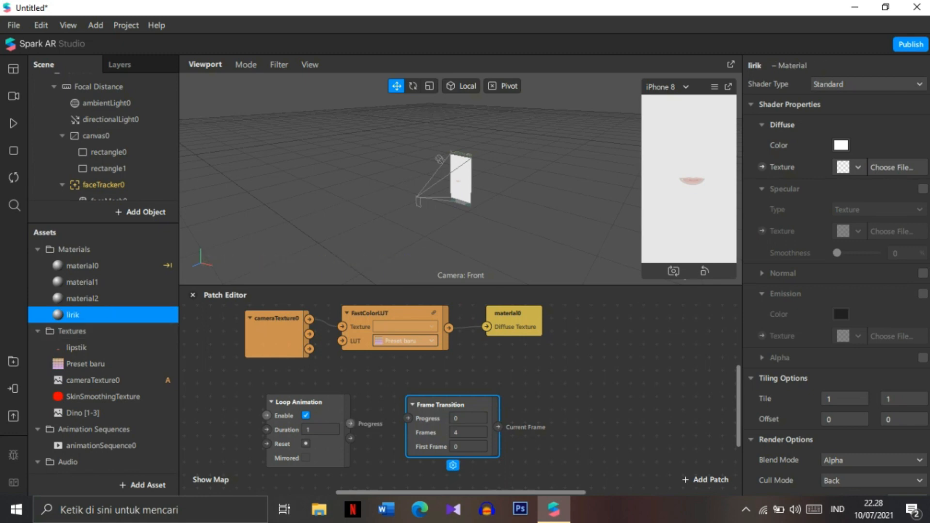
- Connect Loop Animation's Progress output to Frame Transition's Progress input and add a Delay patch in front of Loop Animation
drag(350, 423, 408, 419)
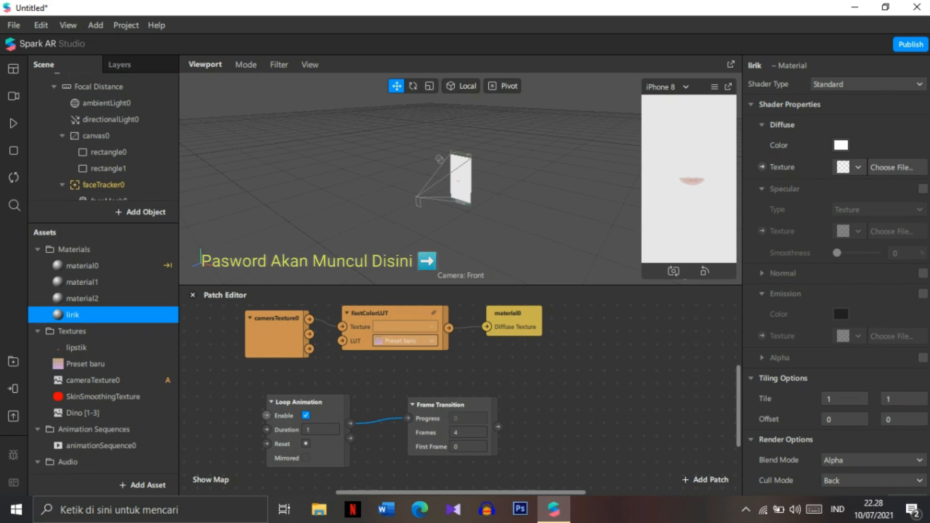
scroll(391, 411, left, 4)
right_click(391, 410)
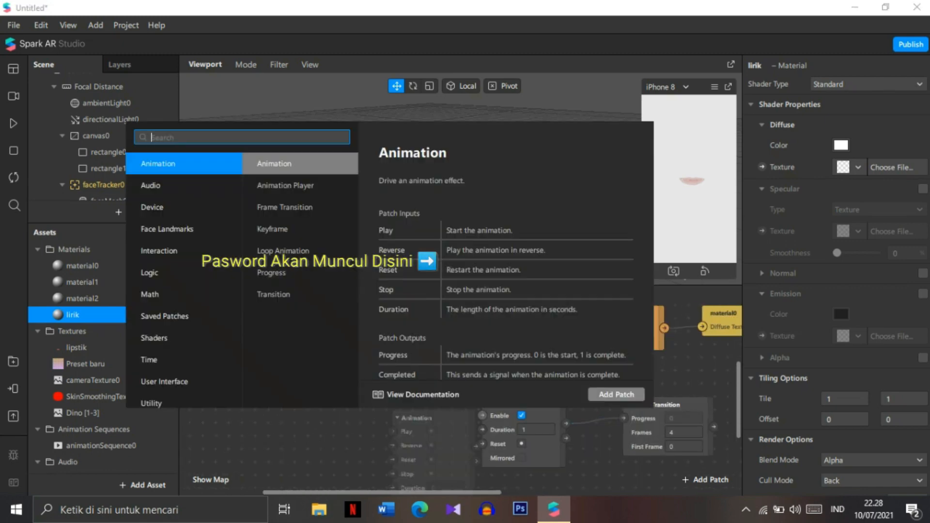
text(de)
key(Return)
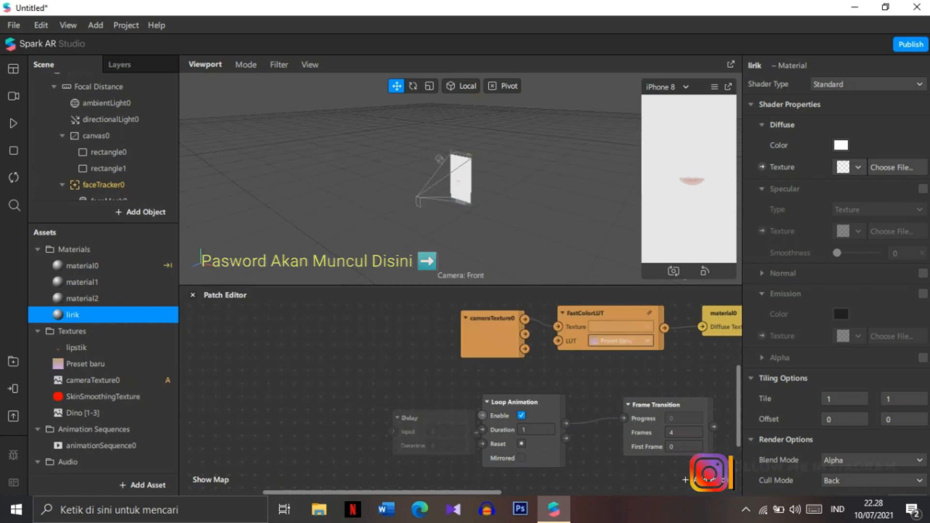
drag(421, 418, 389, 405)
drag(444, 420, 483, 416)
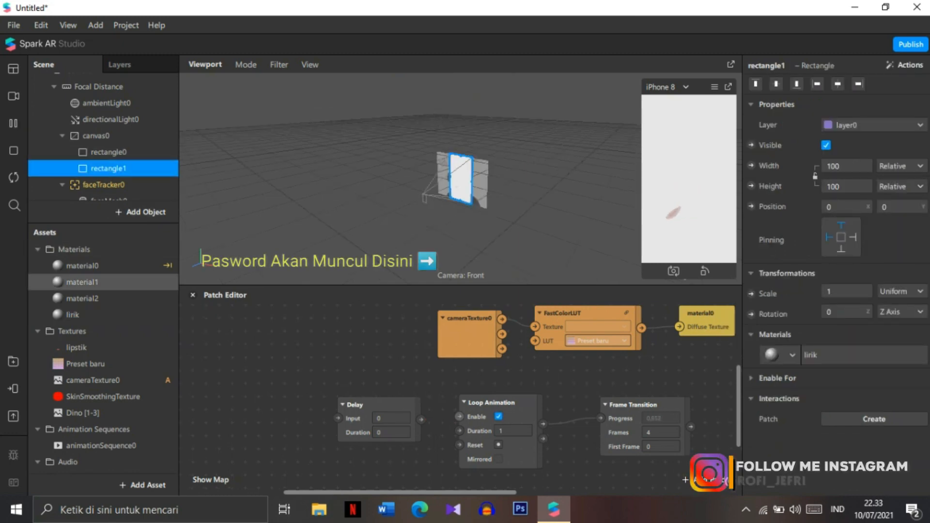
- Set the lirik material's shader type to Flat and its diffuse texture to animationSequence0
click(72, 314)
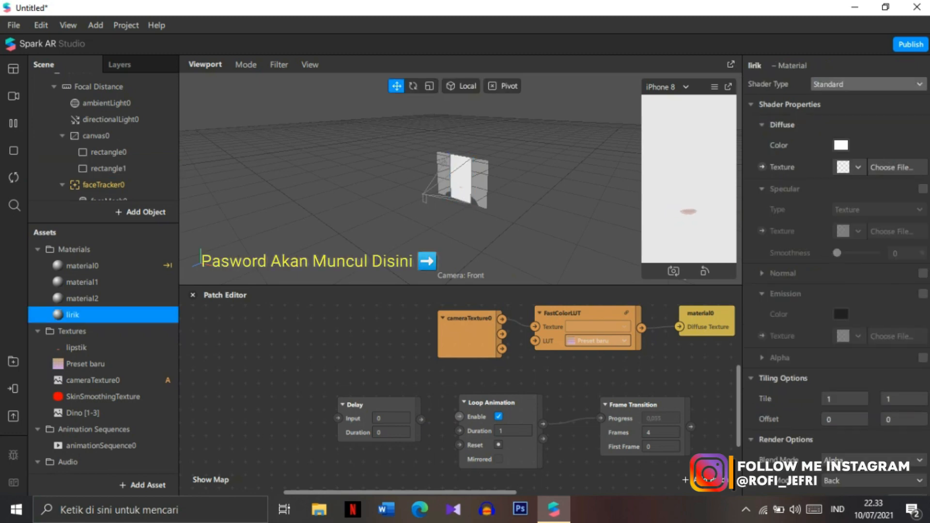
click(867, 84)
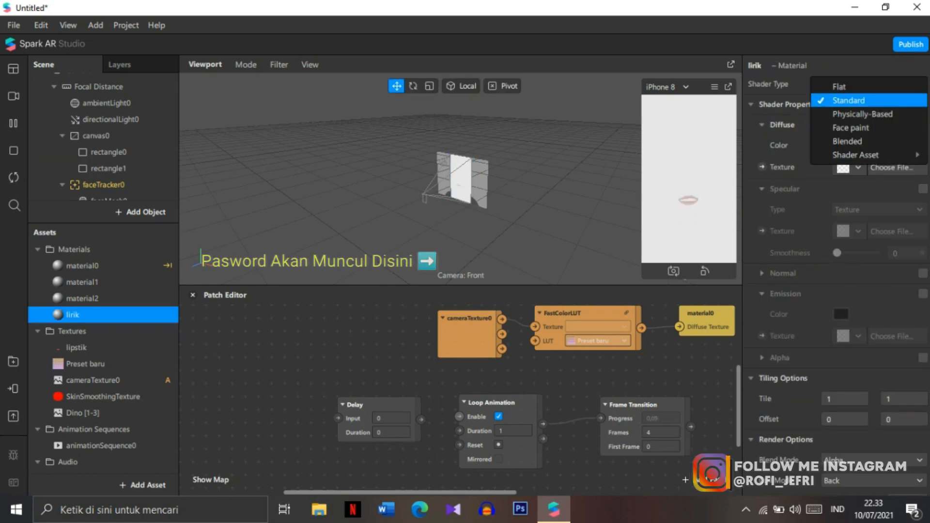
click(840, 87)
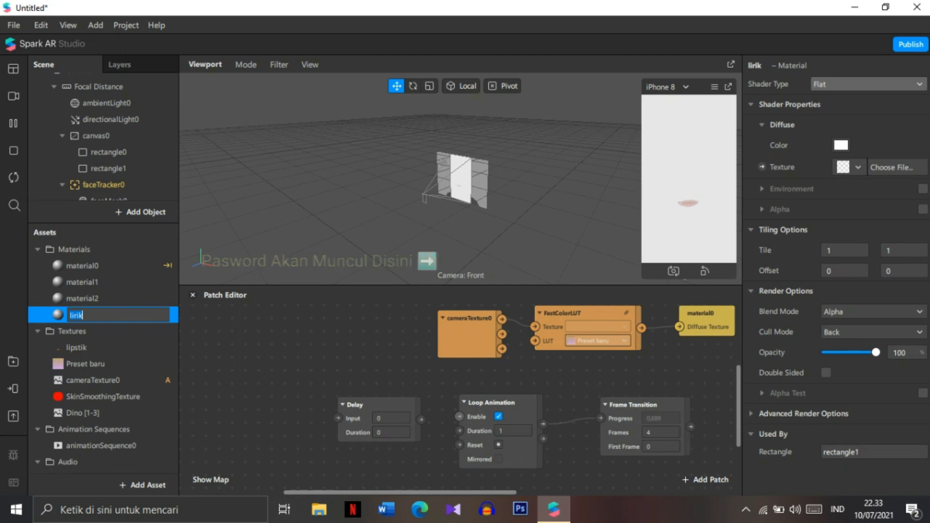
click(851, 167)
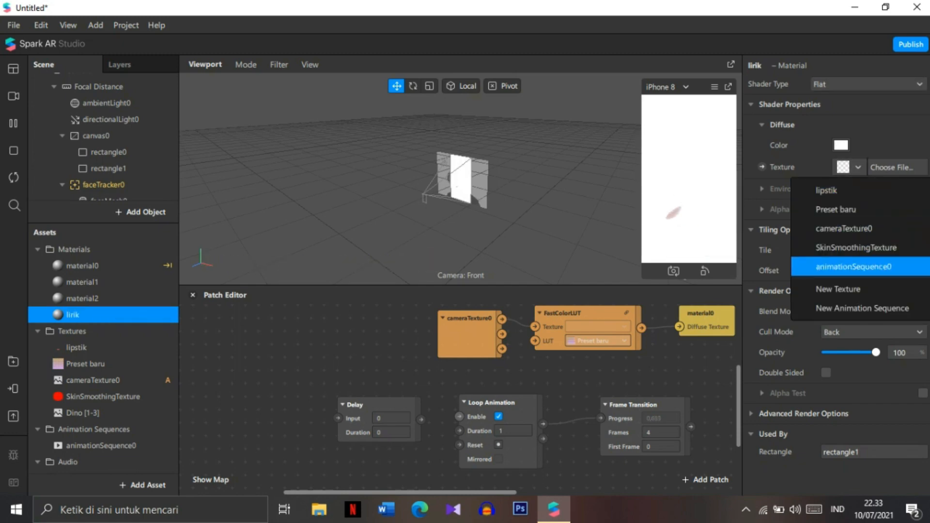
click(854, 267)
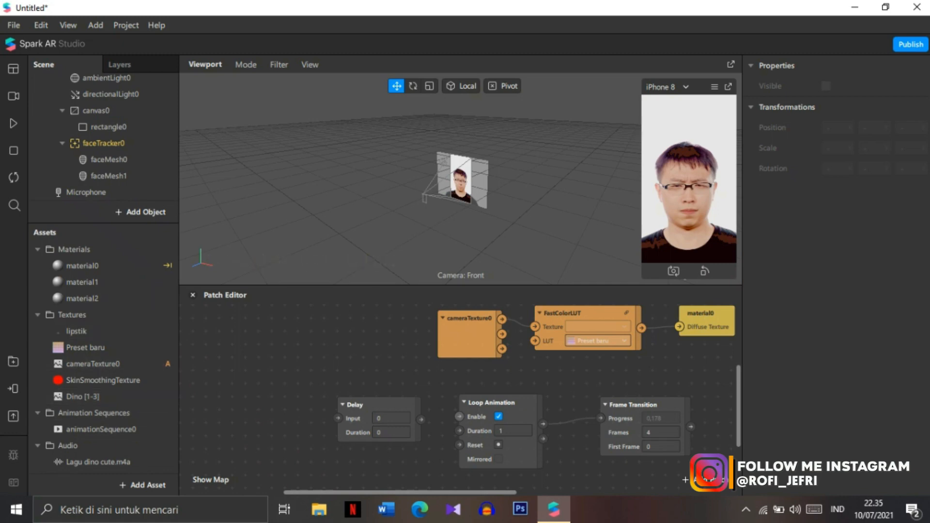
- Add a third face mesh under faceTracker0 and create a new material on it
click(104, 143)
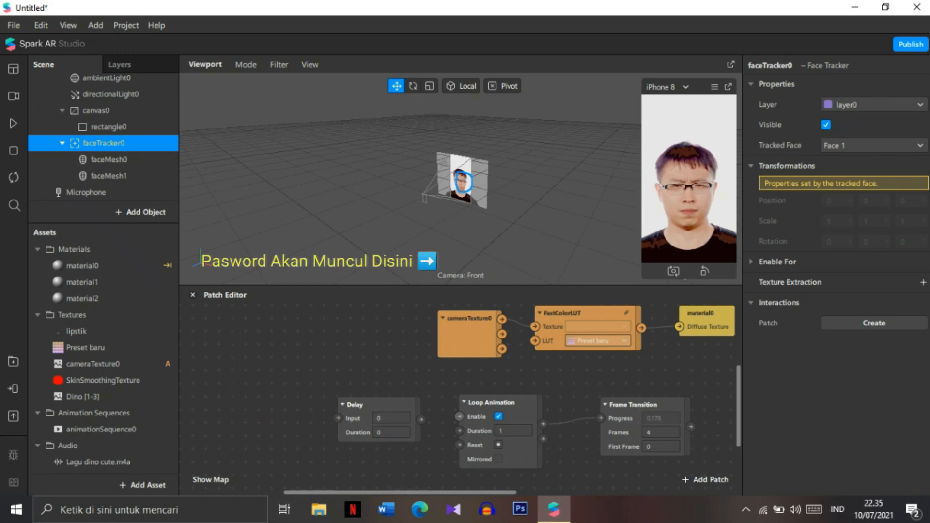
right_click(135, 143)
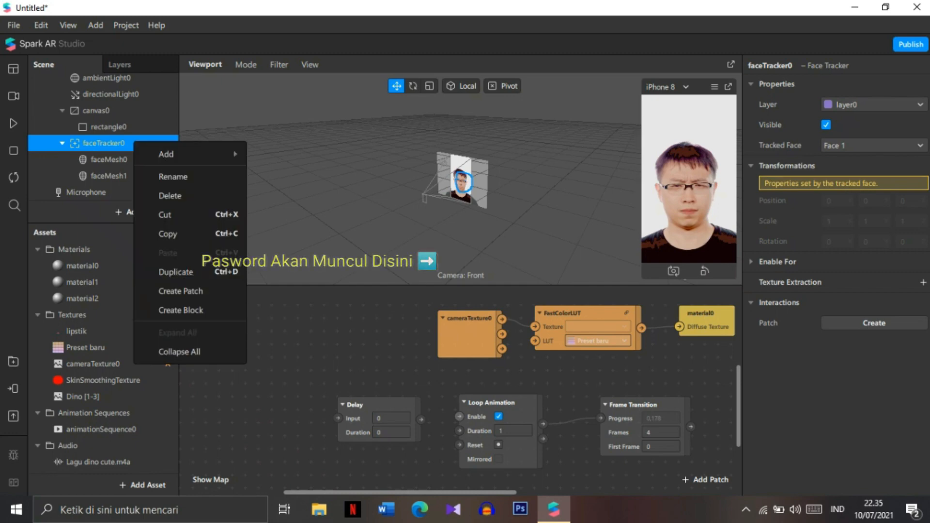
mouse_move(166, 154)
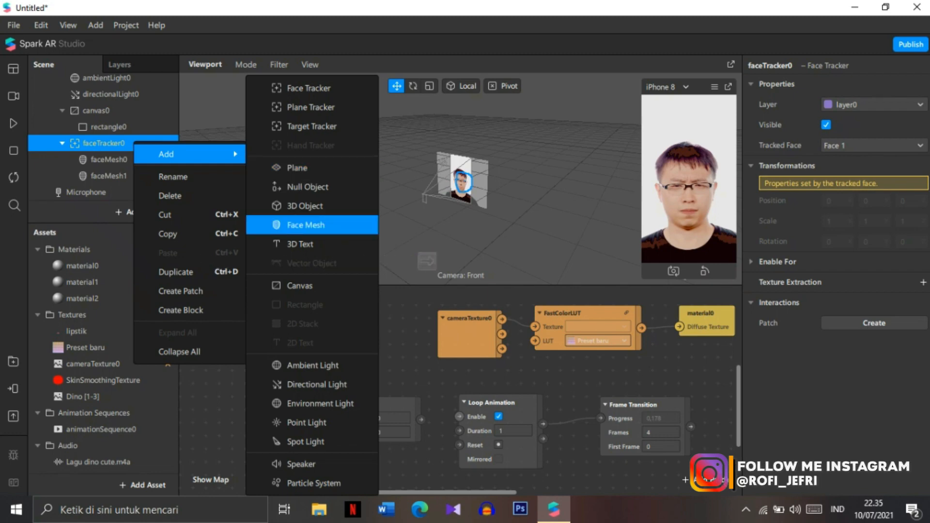
click(305, 225)
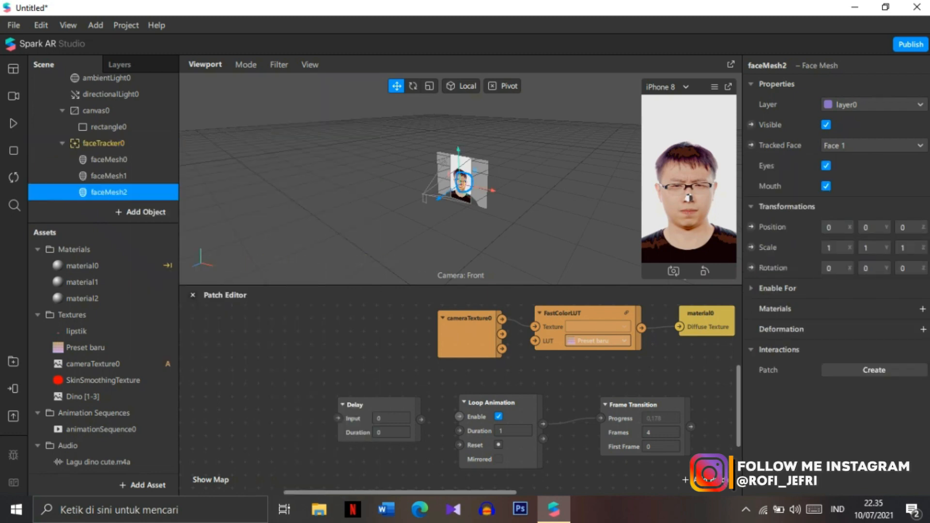
click(922, 309)
click(802, 390)
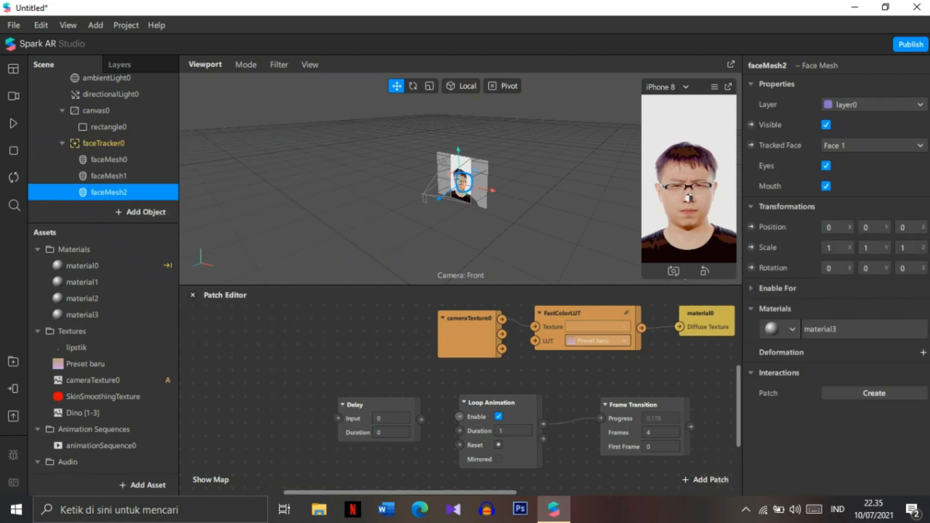
- Assign animationSequence0 as the diffuse texture of material3 and set its shader type to Flat
click(82, 315)
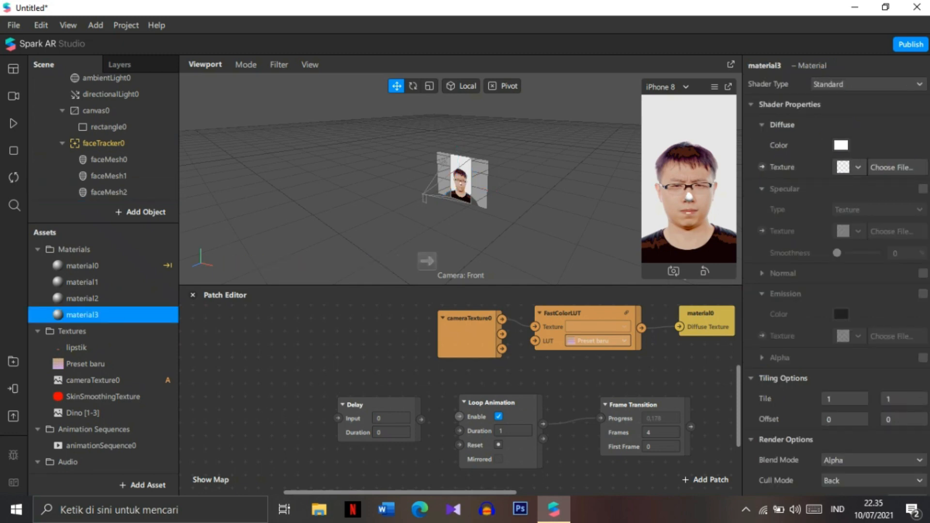
click(858, 168)
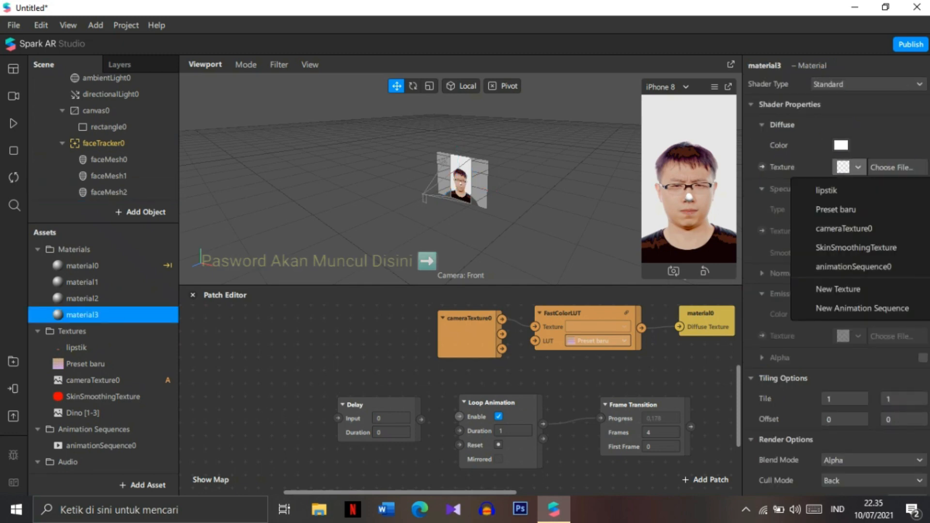
click(854, 267)
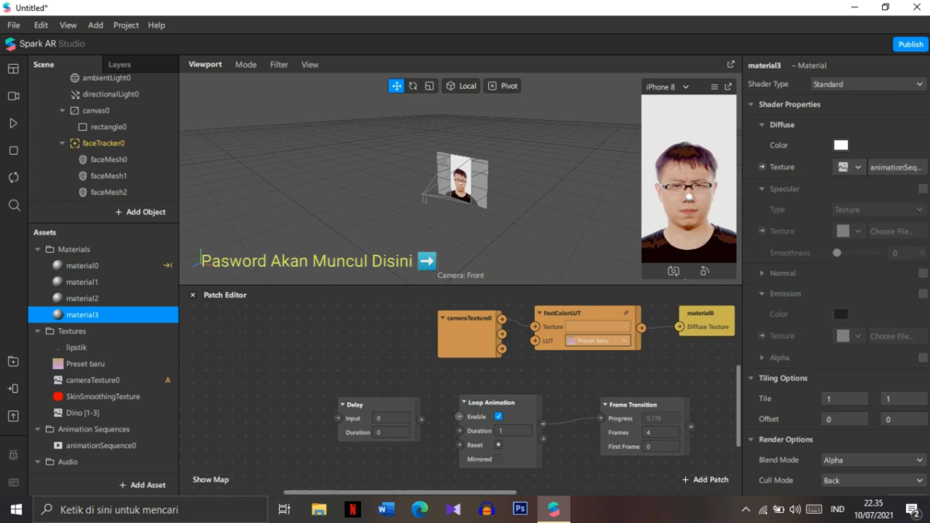
click(868, 85)
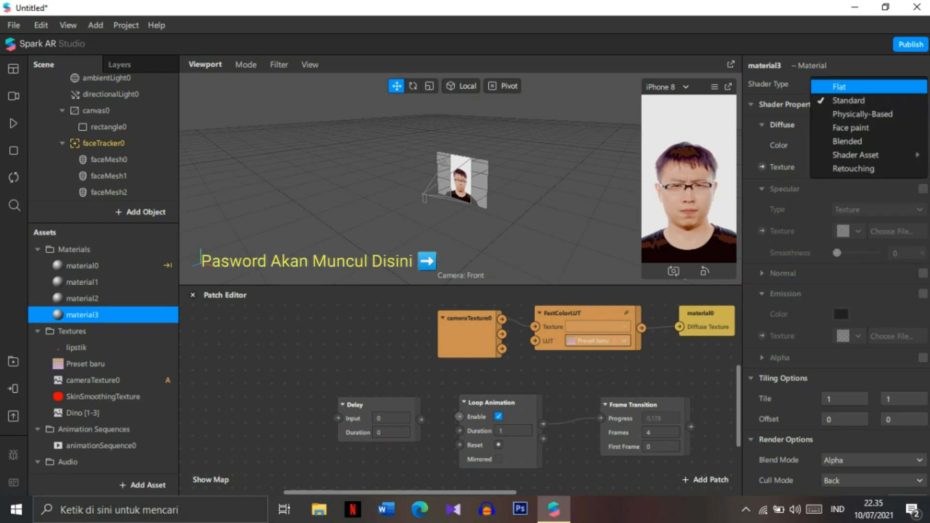
click(867, 87)
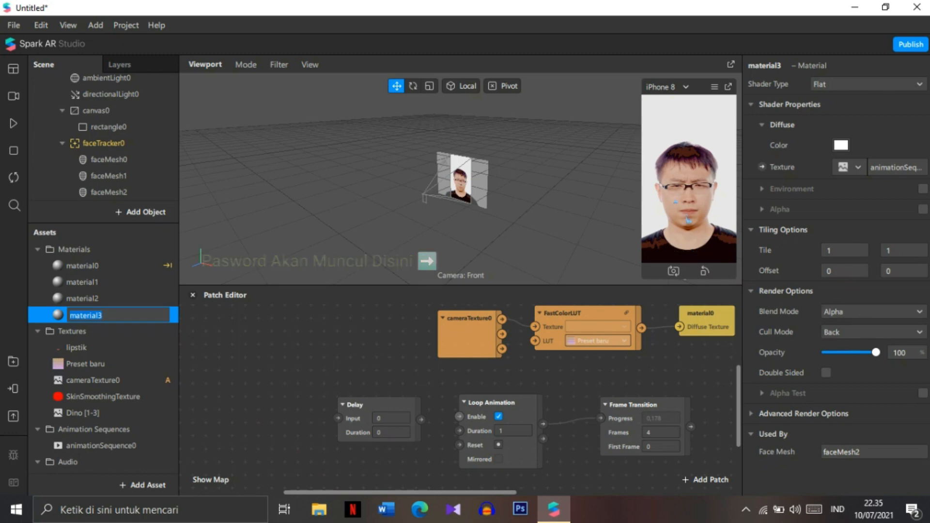
- Disable writing to depth and the depth test in the advanced render options of material3
click(751, 414)
click(826, 475)
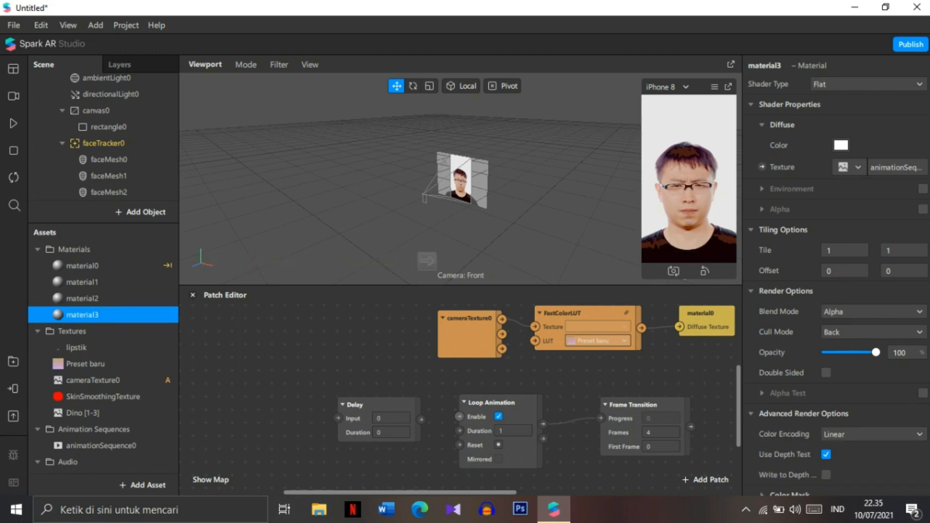
click(826, 455)
scroll(109, 159, down, 1)
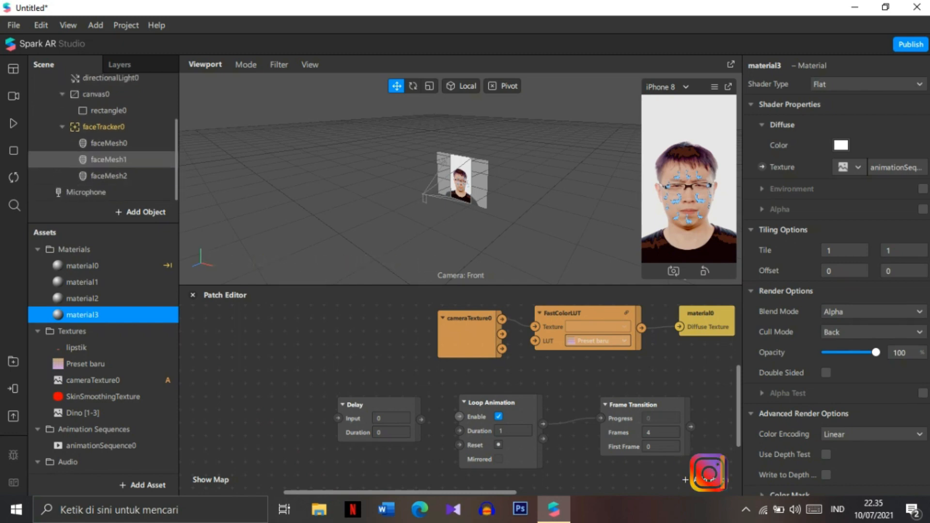
- Set the X and Y scale of faceMesh2 to 1.1, then play and pause the preview to check the dinosaur overlay
click(109, 176)
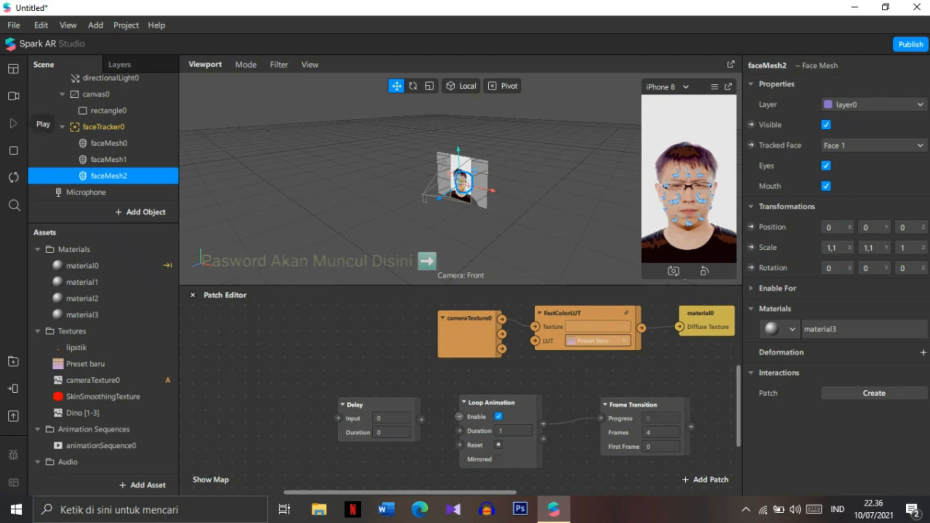
click(13, 123)
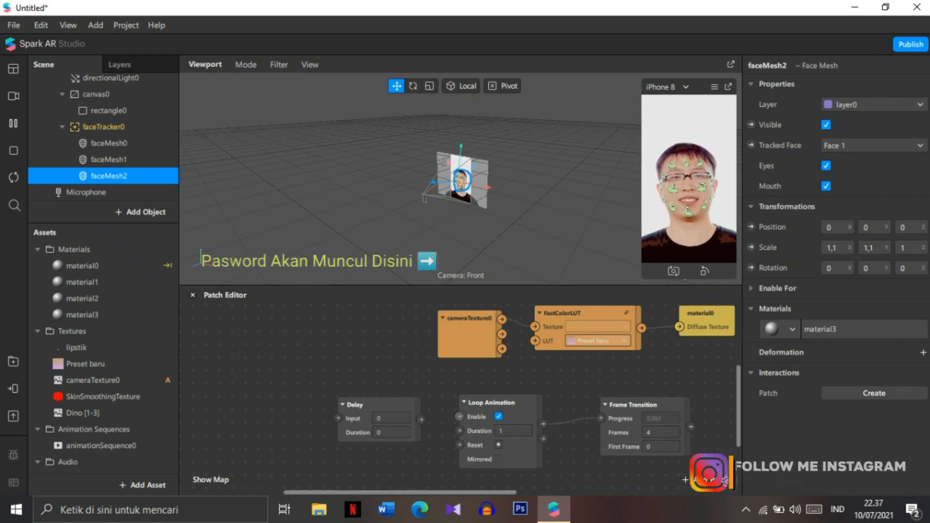
click(14, 123)
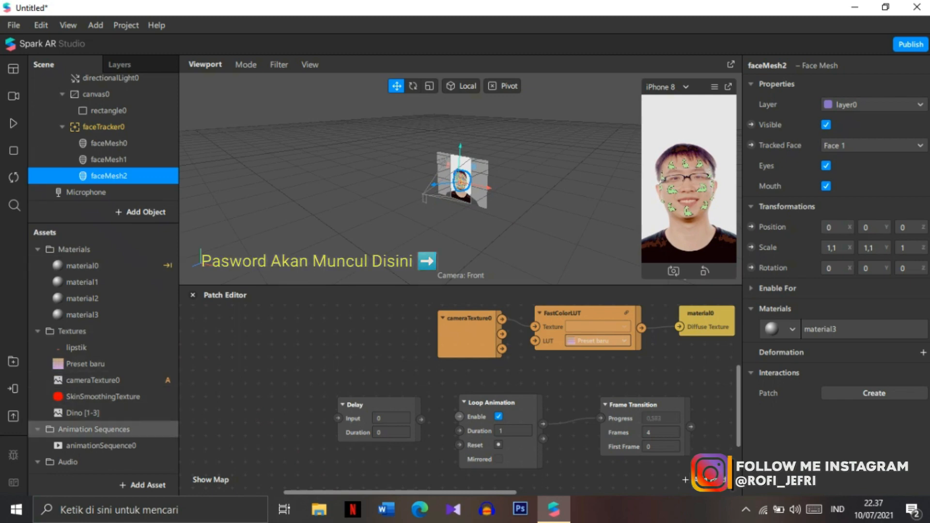
- Set the frame rate of animationSequence0 to 15 FPS and play the preview briefly
double_click(101, 445)
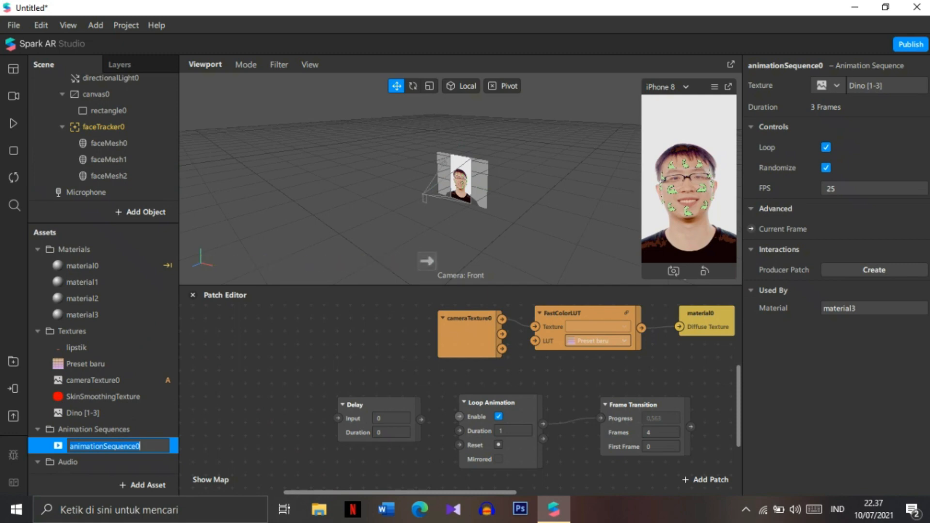
click(874, 189)
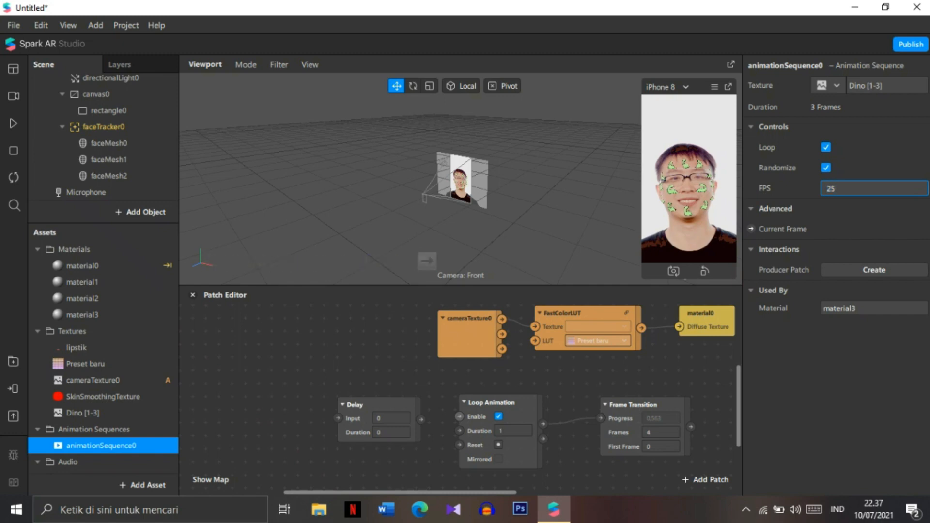
key(BackSpace)
key(BackSpace)
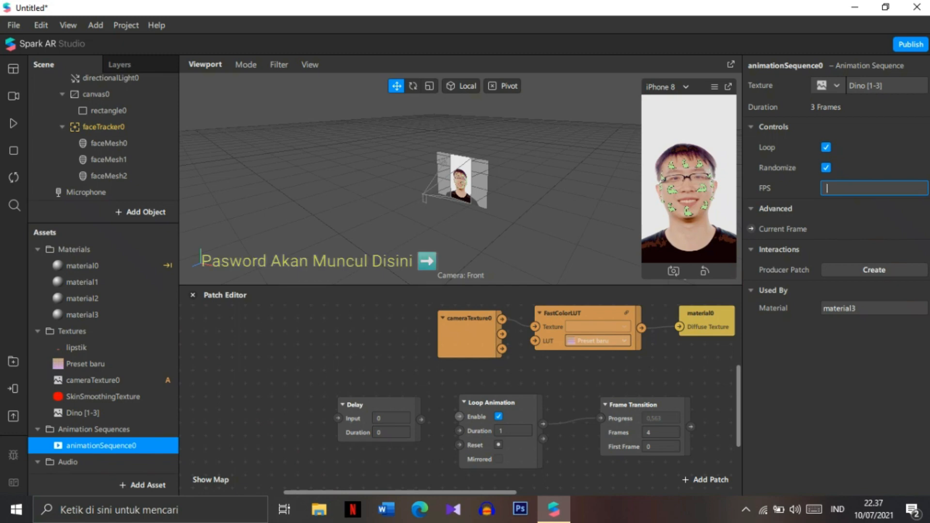
text(15)
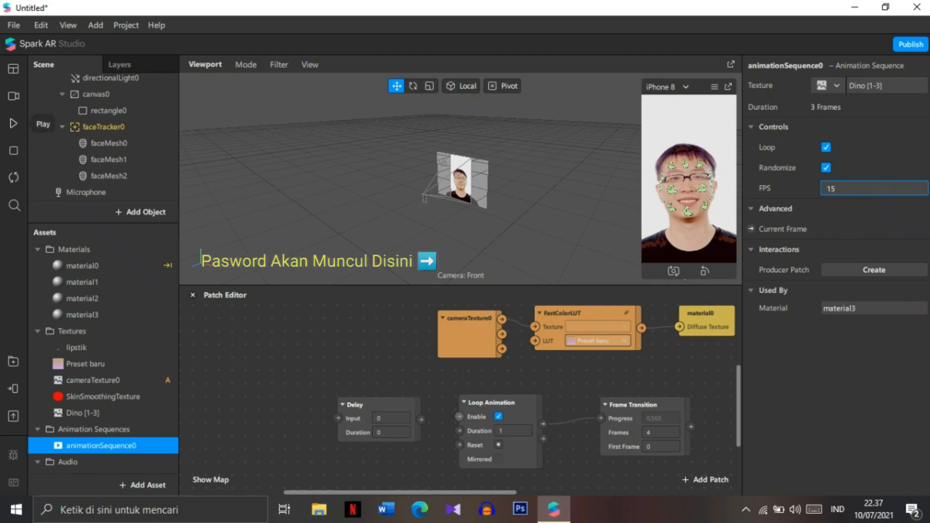
click(13, 123)
click(14, 123)
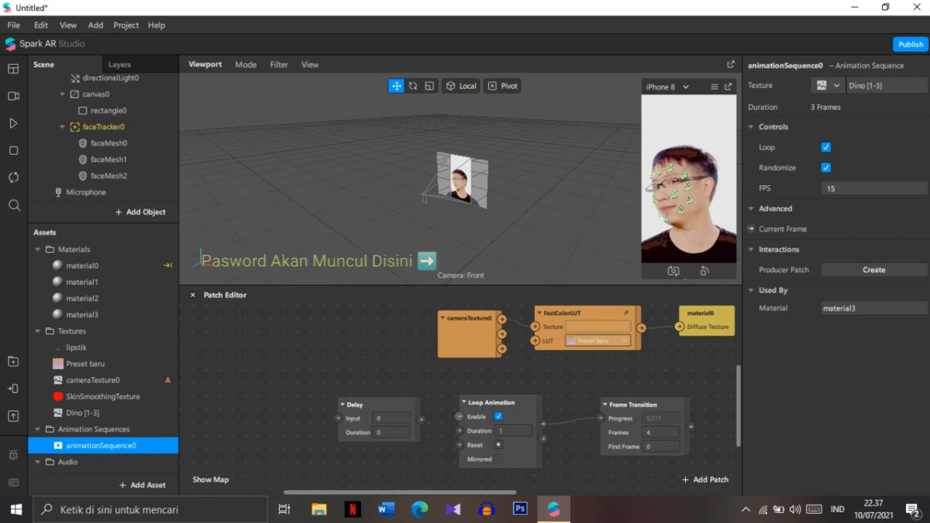
- Set the frame rate of animationSequence0 to 2 FPS
click(848, 188)
key(BackSpace)
key(BackSpace)
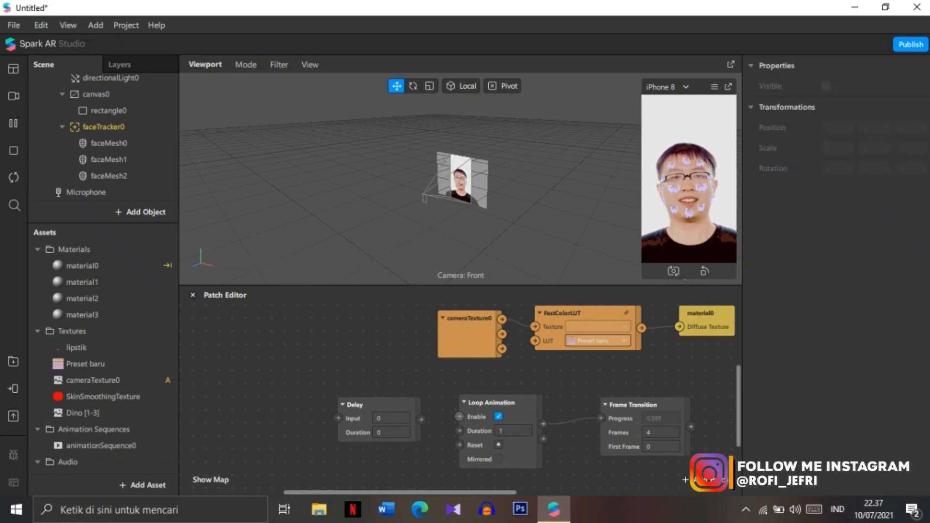
double_click(102, 446)
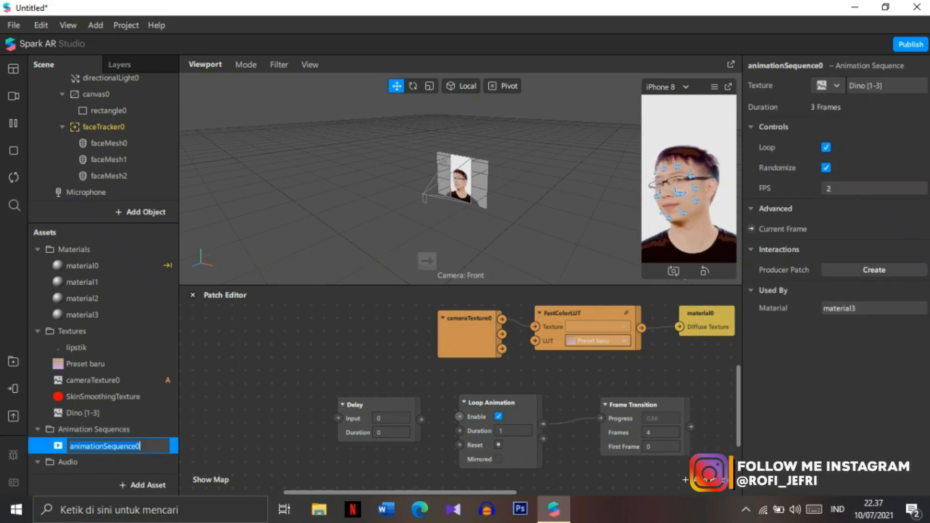
key(Return)
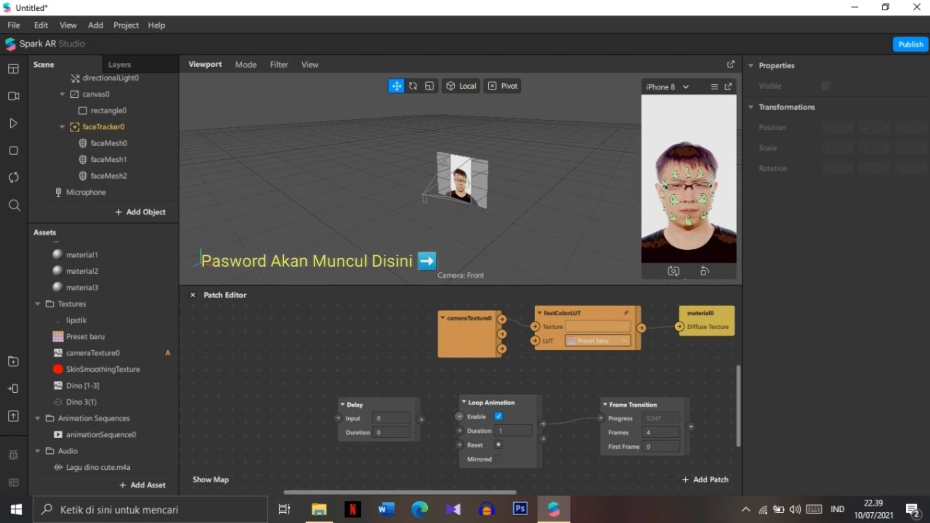
- Delete the Loop Animation and Frame Transition patches, keeping the Delay patch
drag(450, 385, 647, 424)
key(Delete)
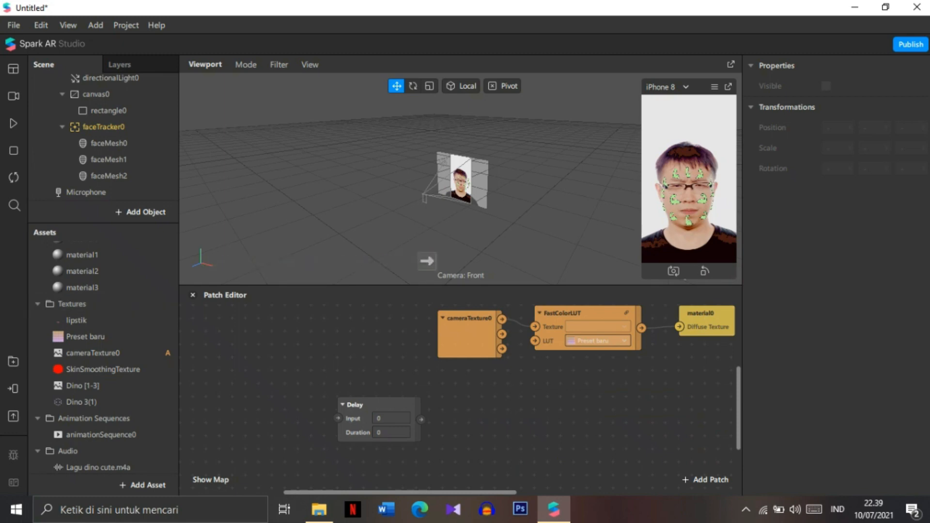
- Preview the audio file Lagu dino cute.m4a and set the Delay patch's duration to 5
click(99, 468)
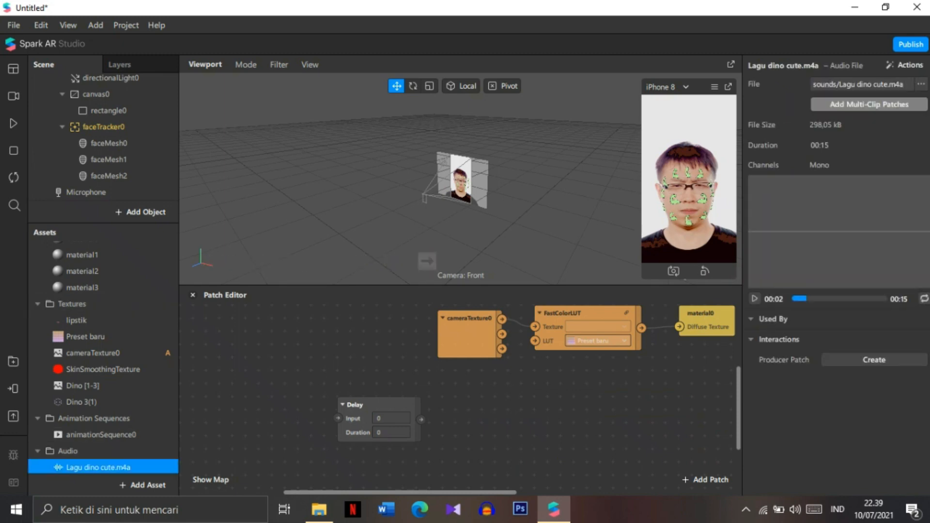
click(755, 299)
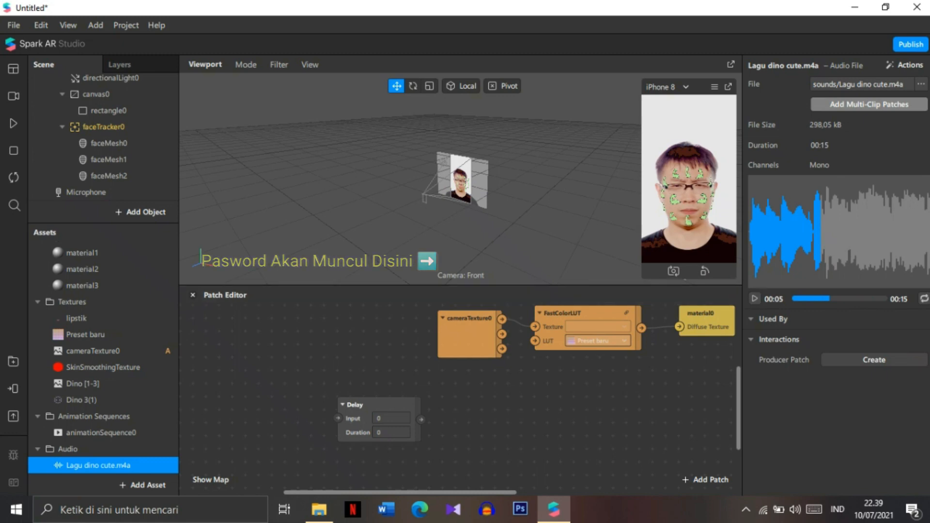
click(391, 433)
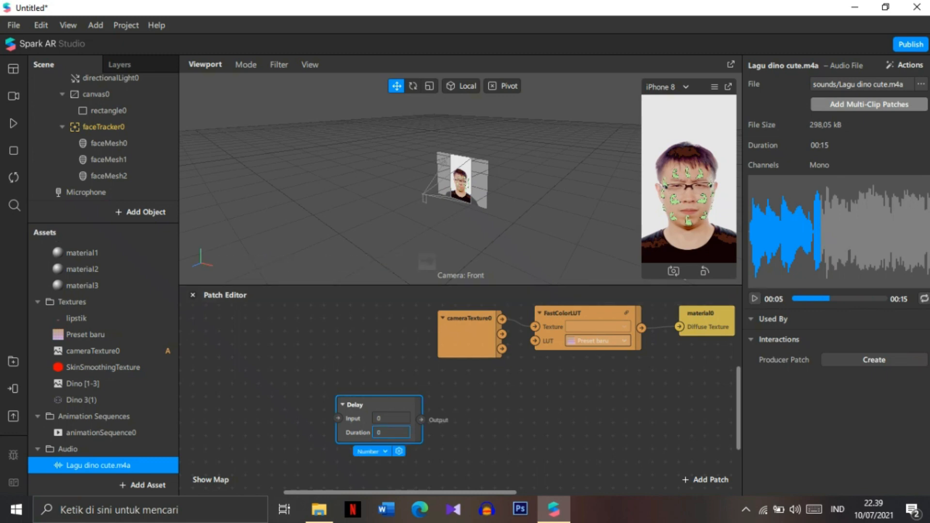
key(BackSpace)
text(5)
key(Return)
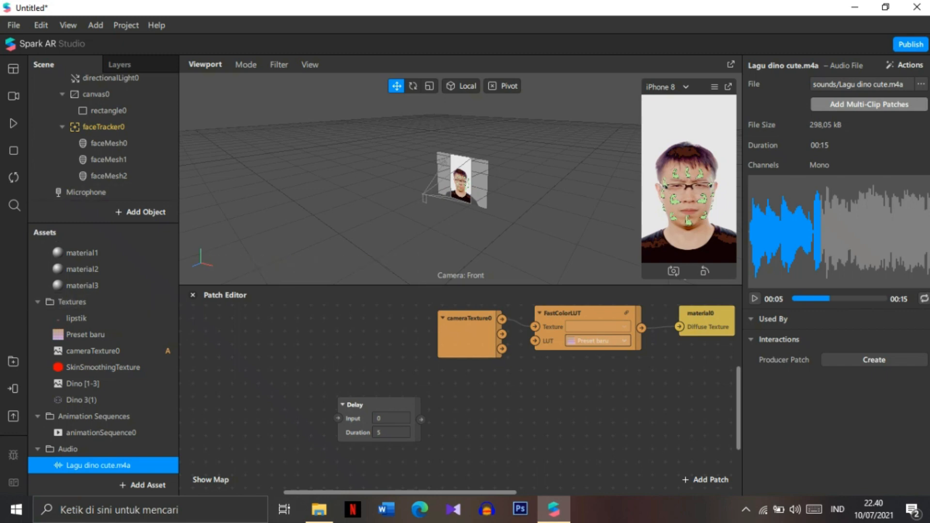
- Add a fourth face mesh under faceTracker0 and assign it a newly created material
click(103, 127)
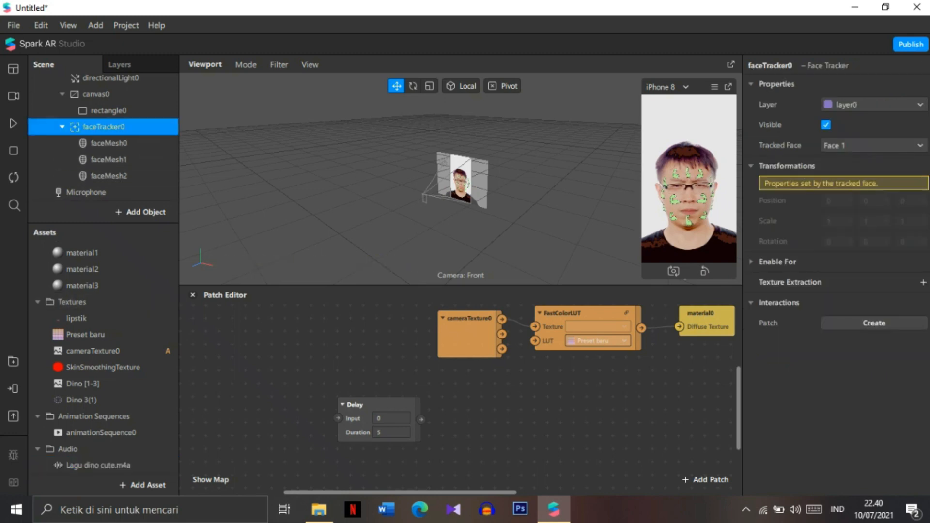
right_click(117, 127)
mouse_move(145, 139)
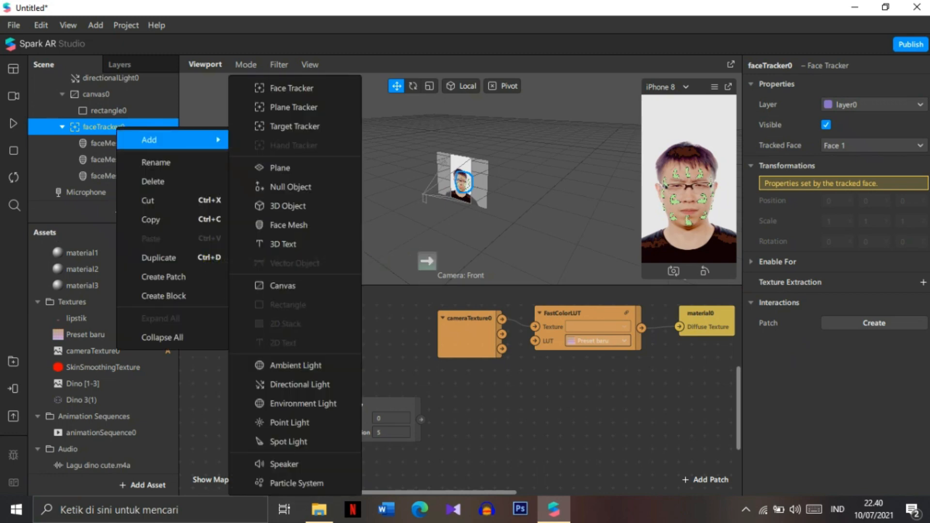
click(288, 224)
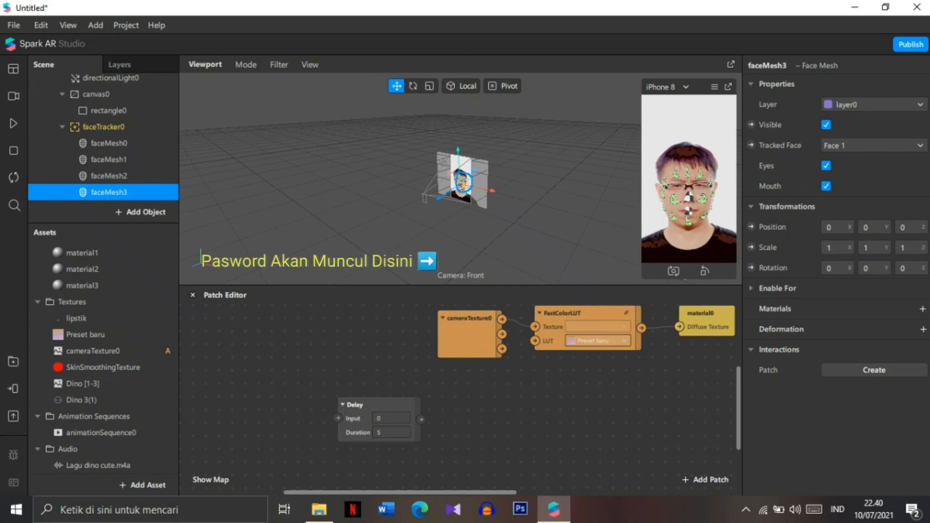
click(923, 309)
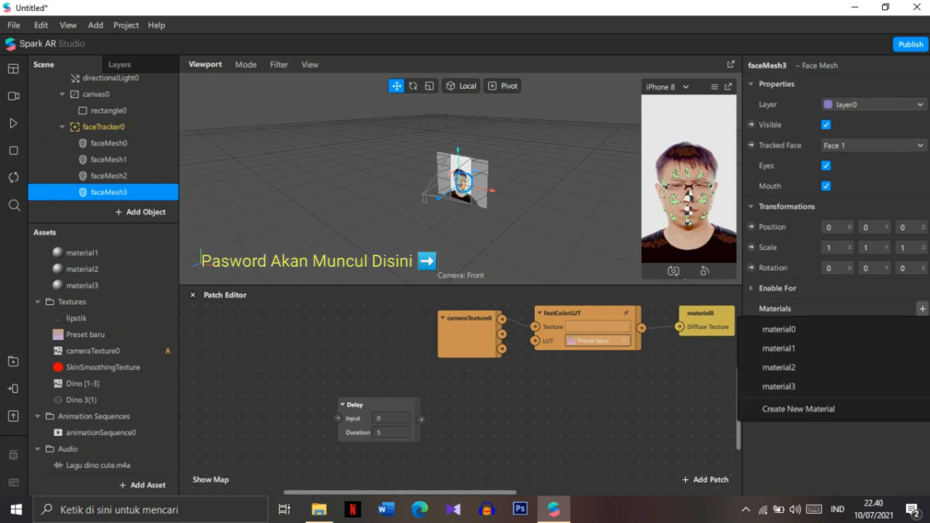
click(798, 409)
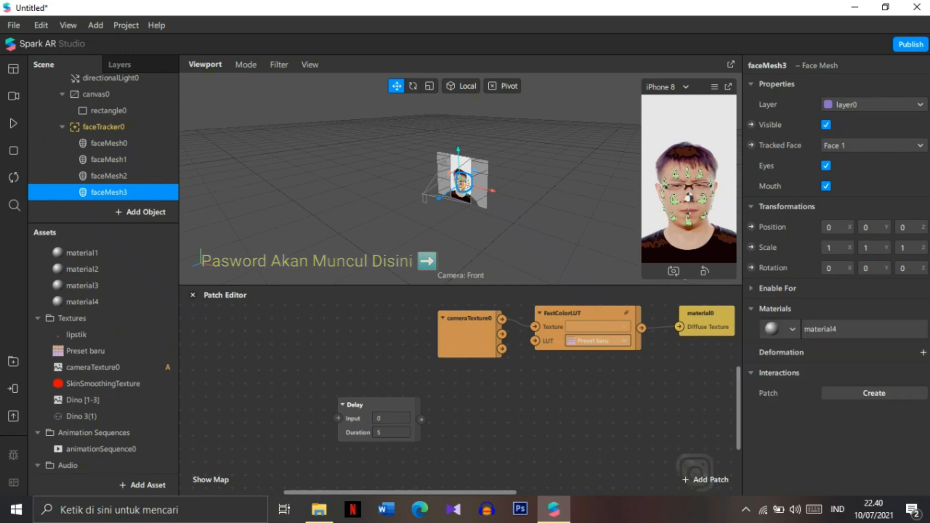
- Set material4's diffuse texture to Dino 3(1) and turn off its depth test and depth writing
click(82, 302)
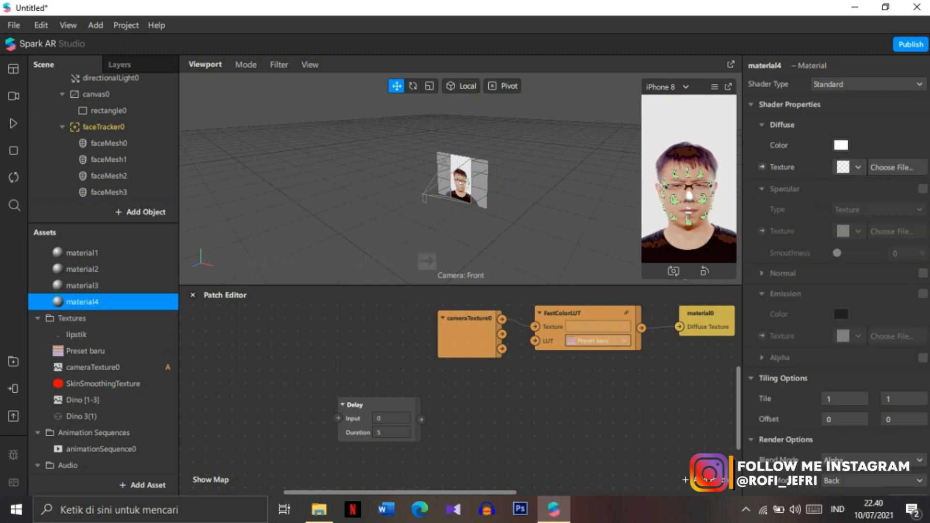
click(858, 168)
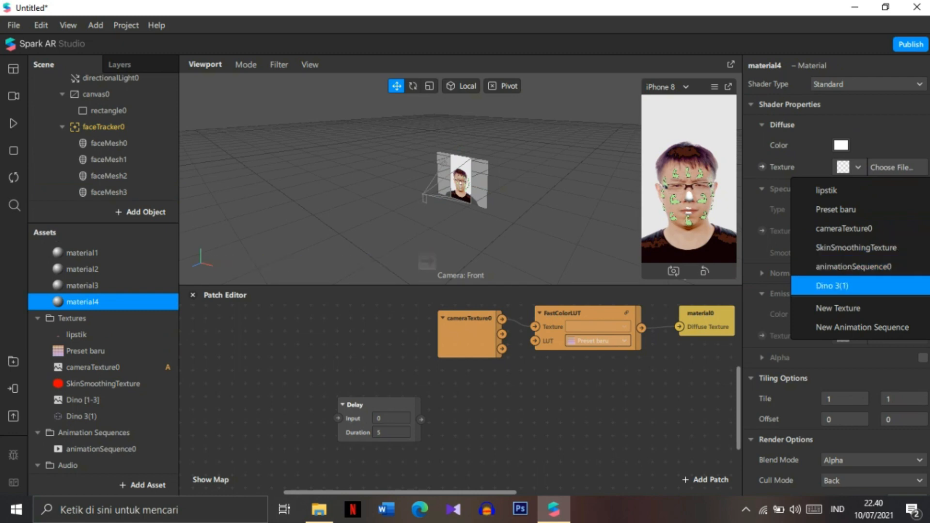
click(839, 288)
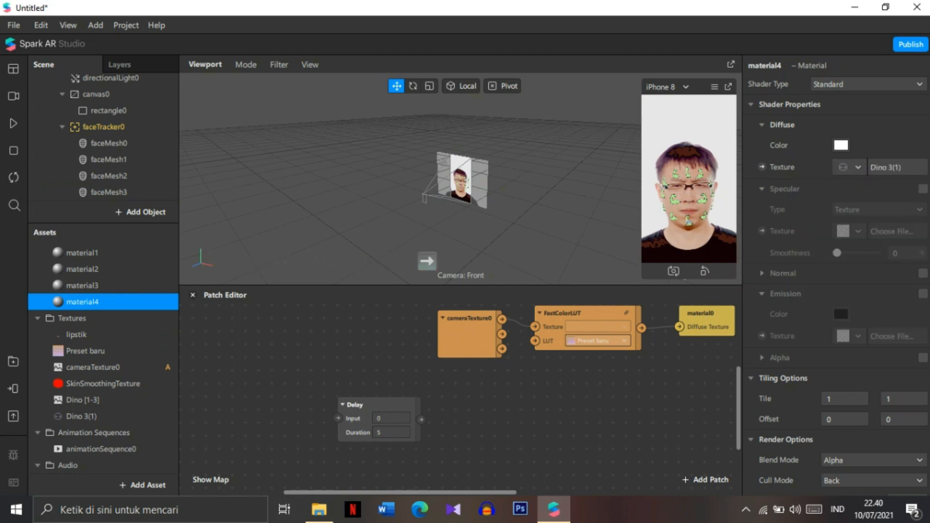
scroll(837, 276, down, 5)
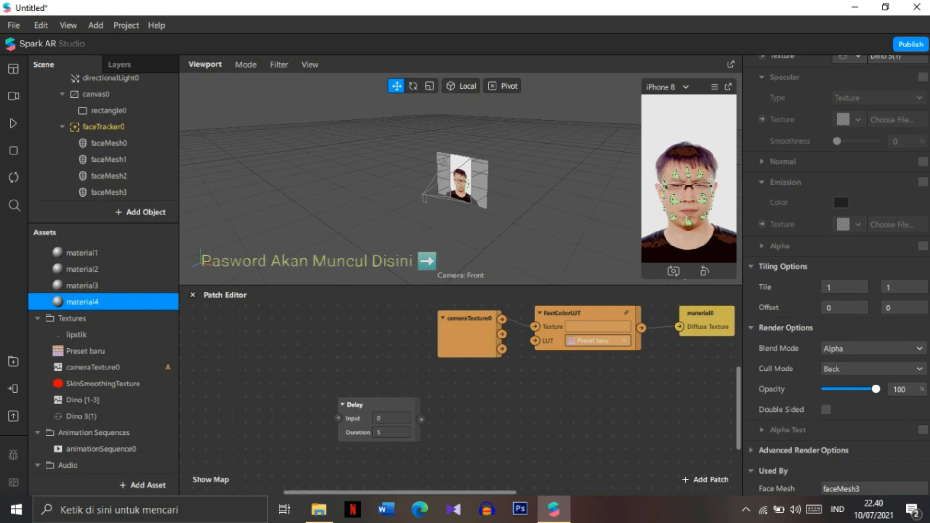
scroll(837, 276, down, 4)
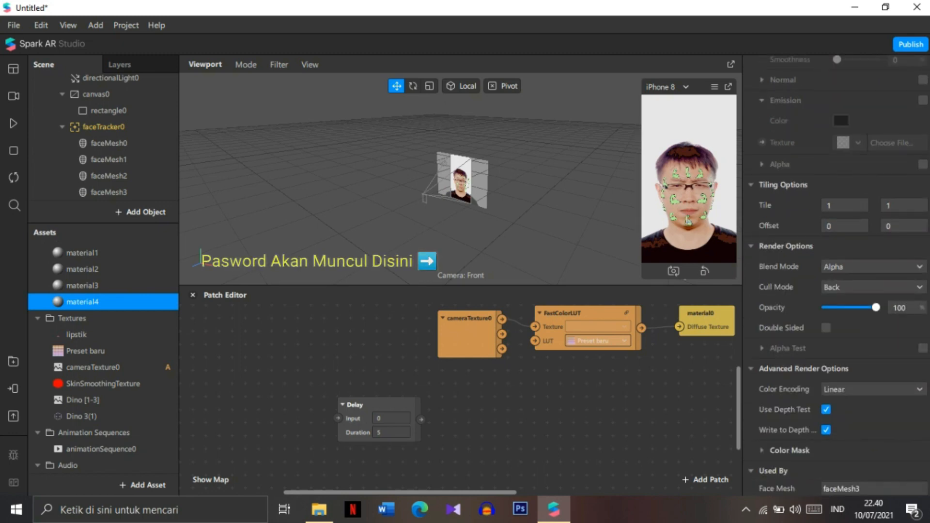
click(826, 430)
click(827, 410)
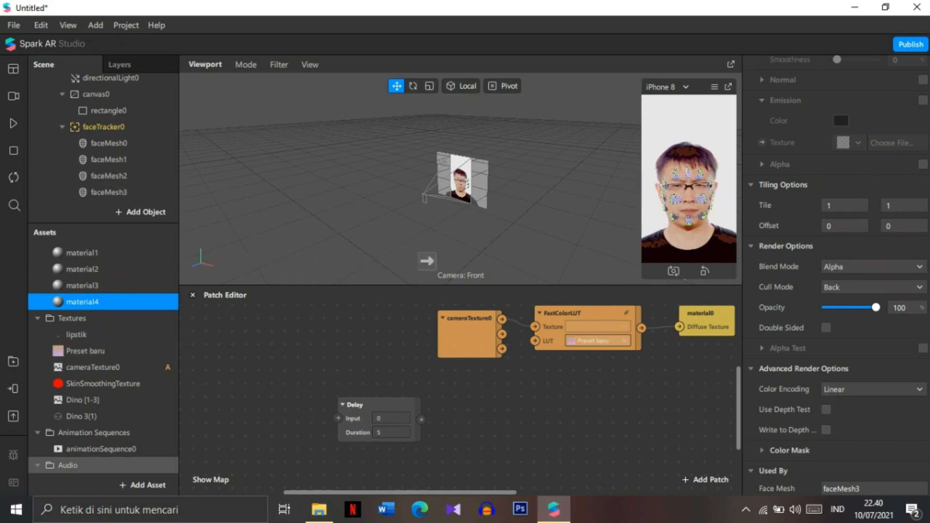
- Try to drive material3's diffuse texture from the Delay patch by creating its texture patch and connecting the Delay output
double_click(82, 285)
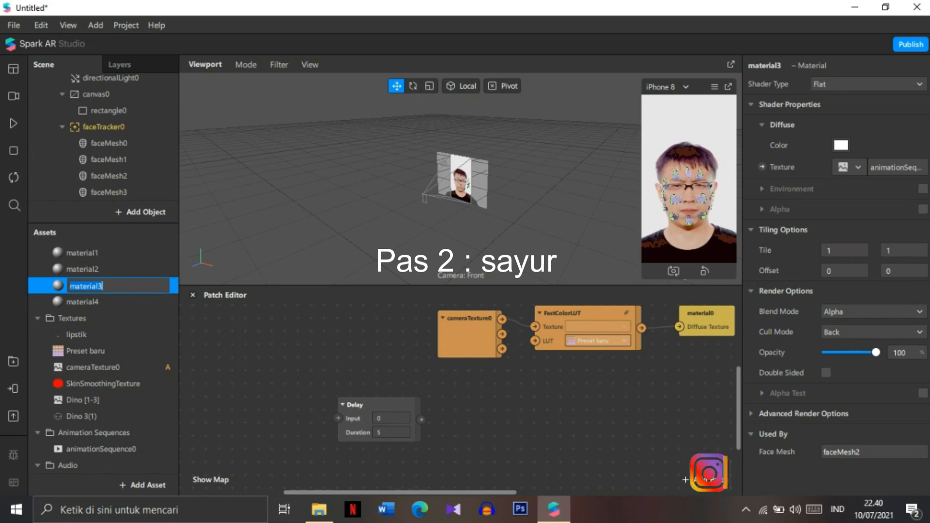
click(762, 167)
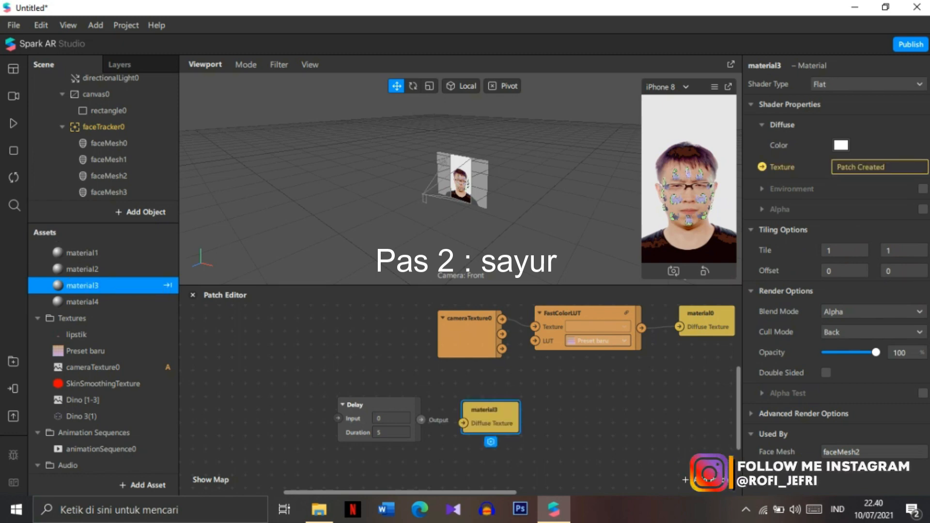
drag(421, 420, 463, 423)
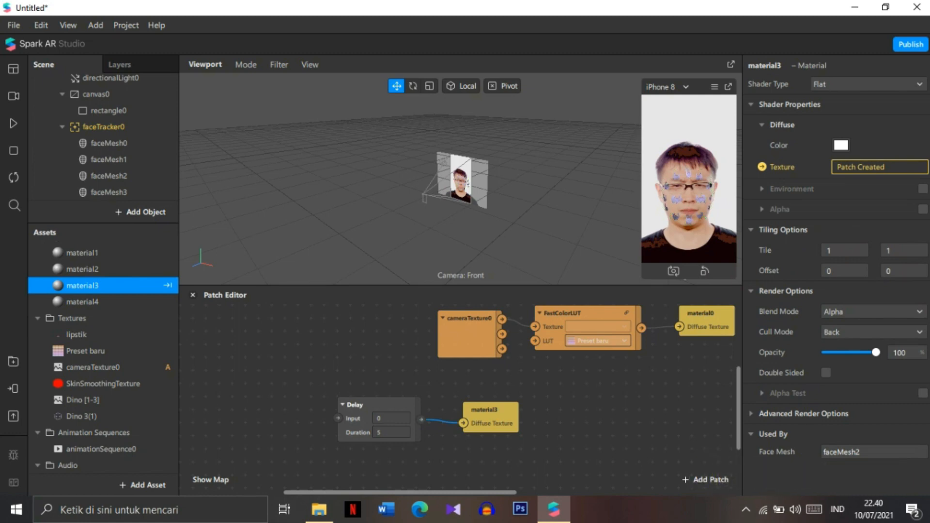
- Add a Not patch fed by the Delay output and place it below the material3 patch
drag(421, 419, 431, 447)
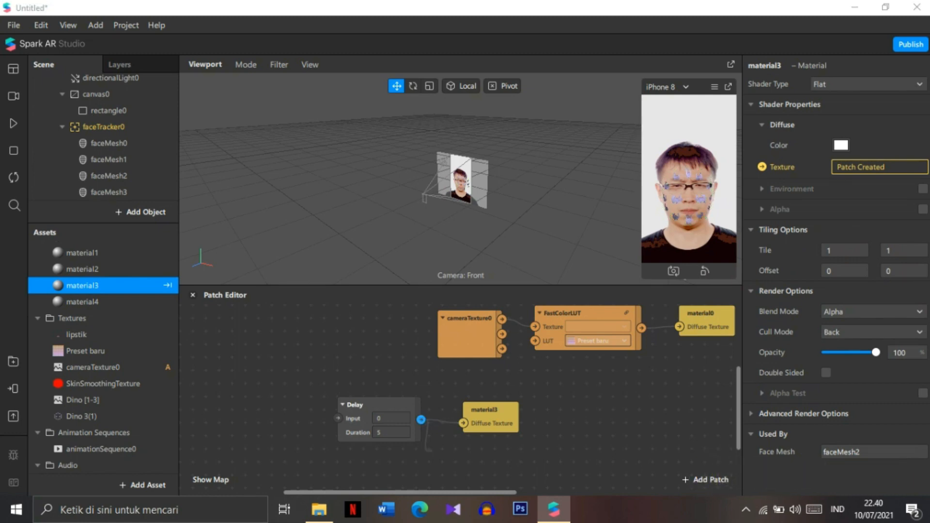
text(not)
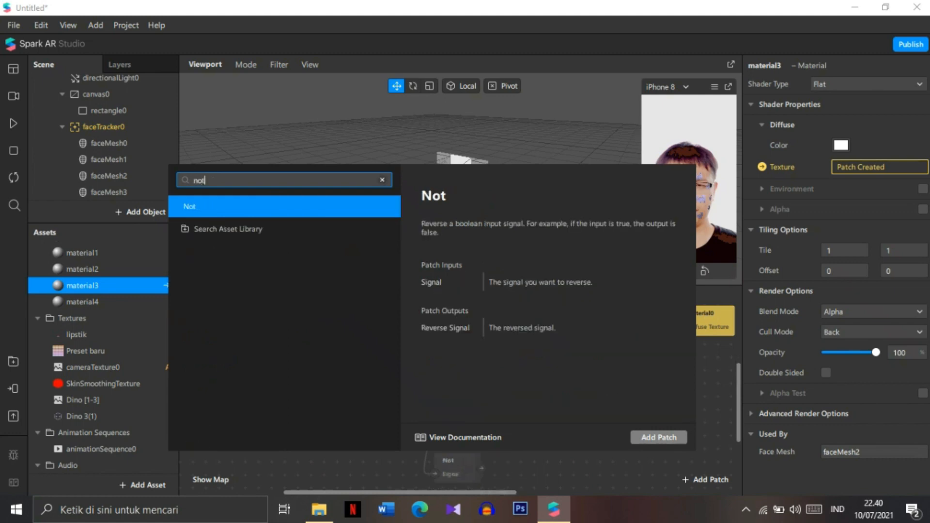
key(Return)
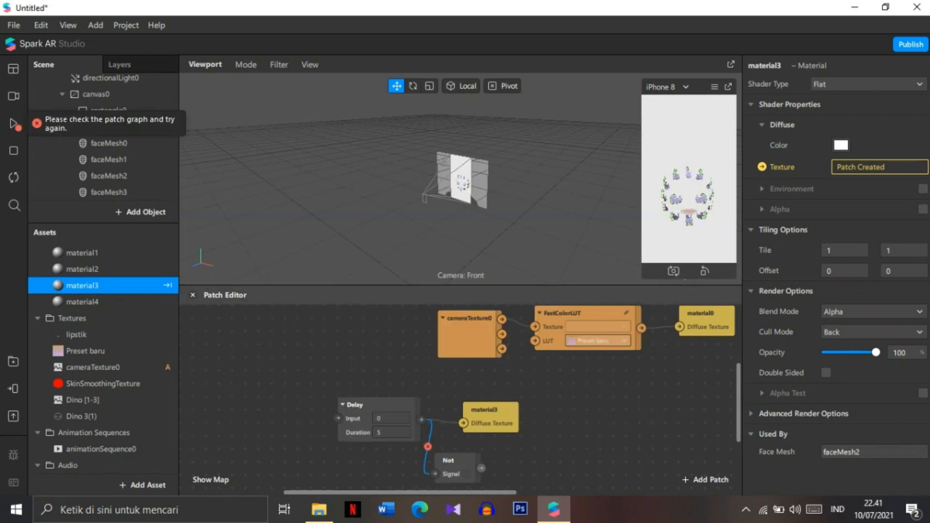
click(457, 466)
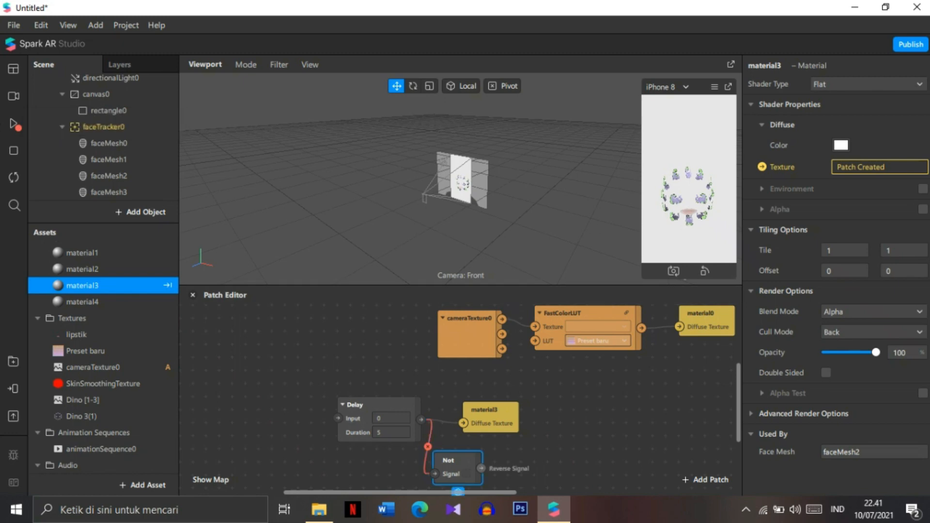
drag(458, 466, 479, 475)
click(438, 451)
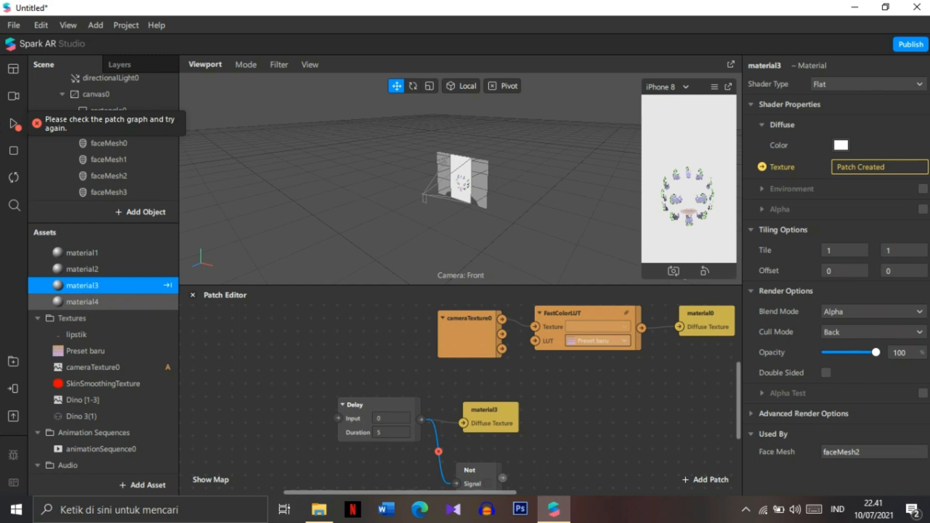
- Try to drive material4's diffuse texture from the Not patch by creating its texture patch and connecting the two
click(82, 301)
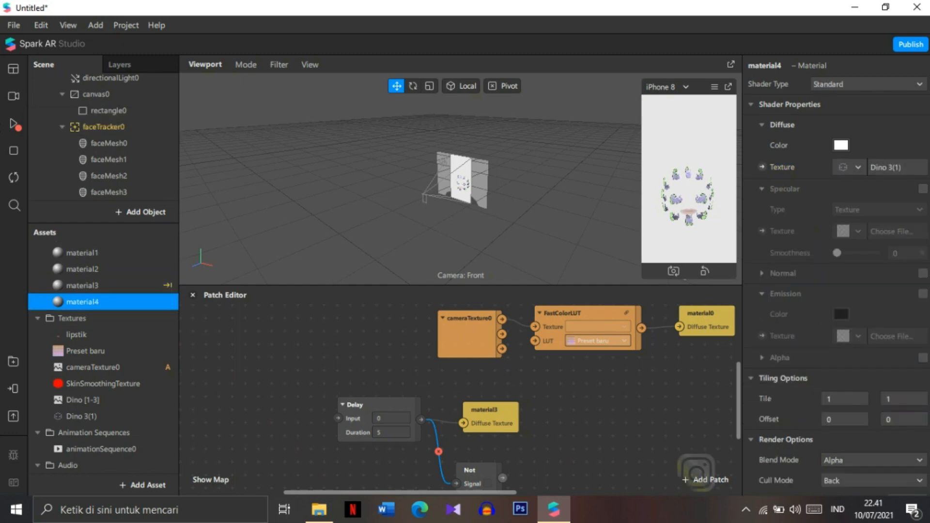
scroll(461, 388, down, 2)
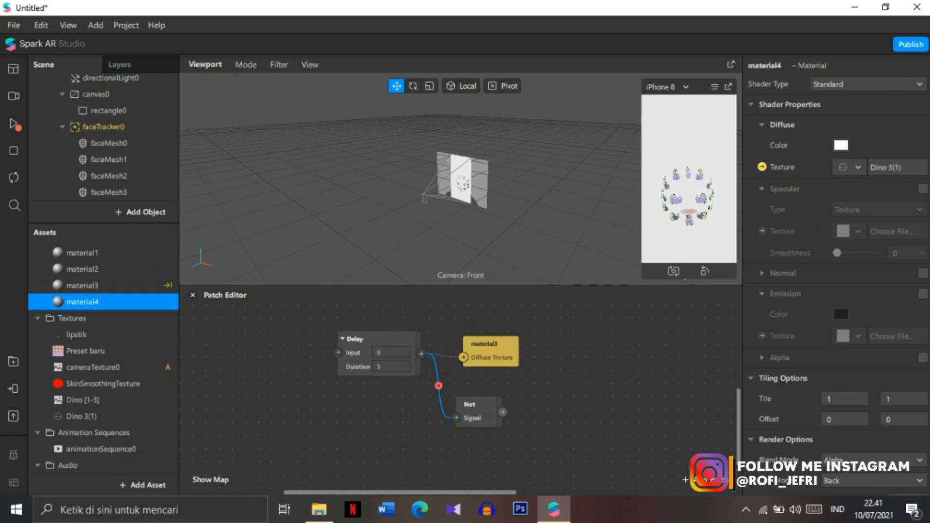
click(762, 167)
drag(485, 409, 535, 417)
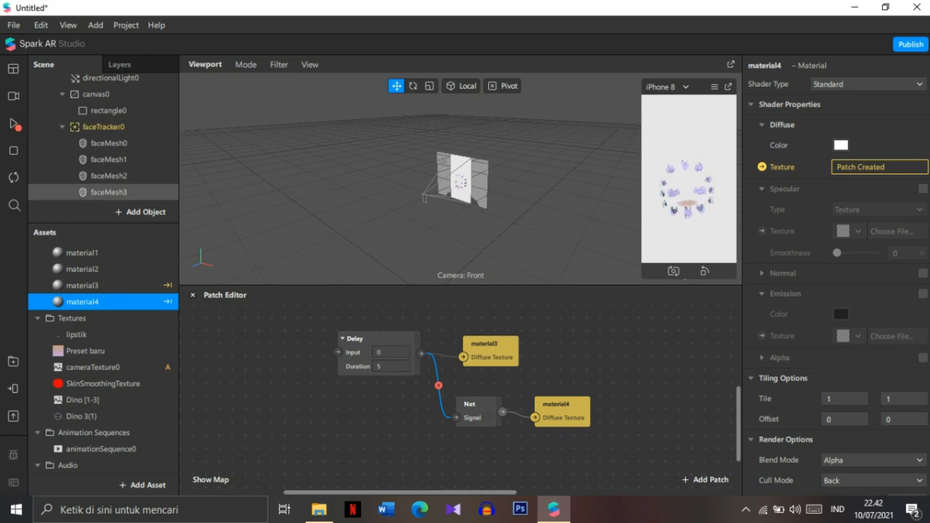
- Delete the material3 and material4 texture patches from the patch graph
click(491, 348)
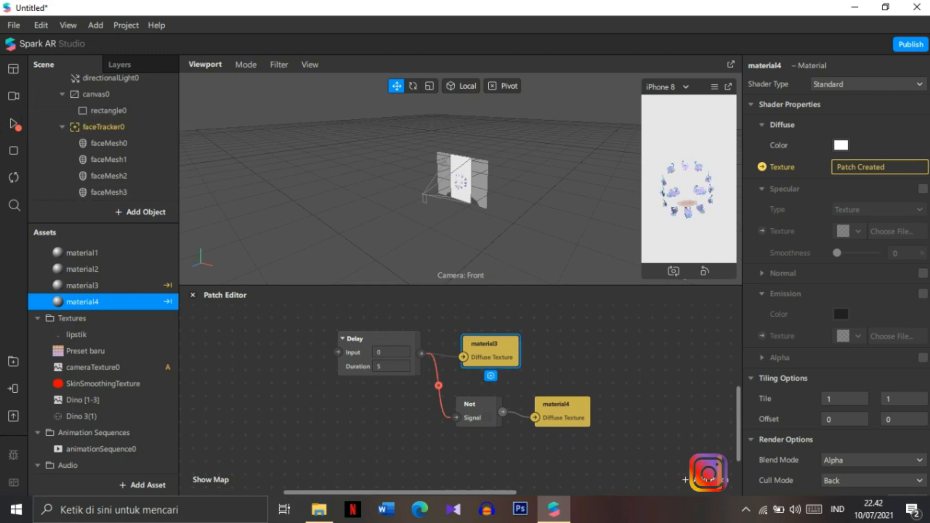
key(Delete)
click(562, 406)
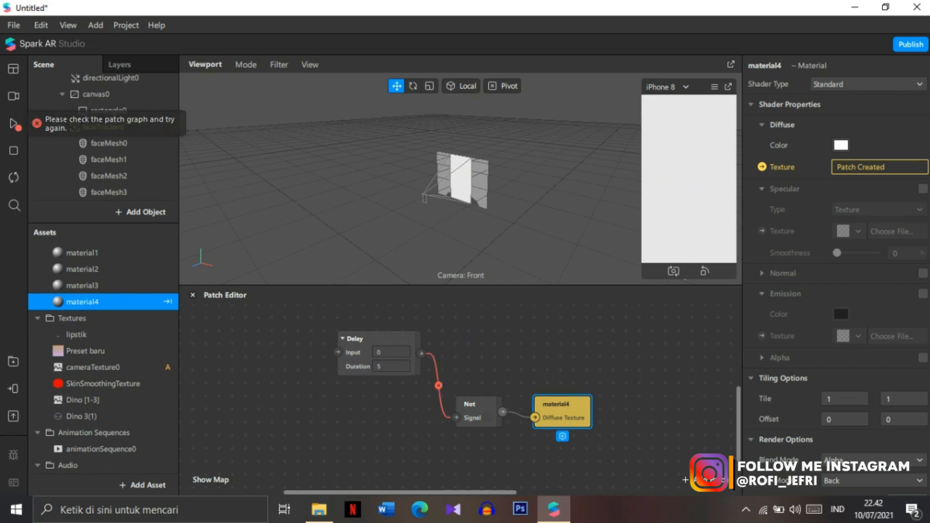
key(Delete)
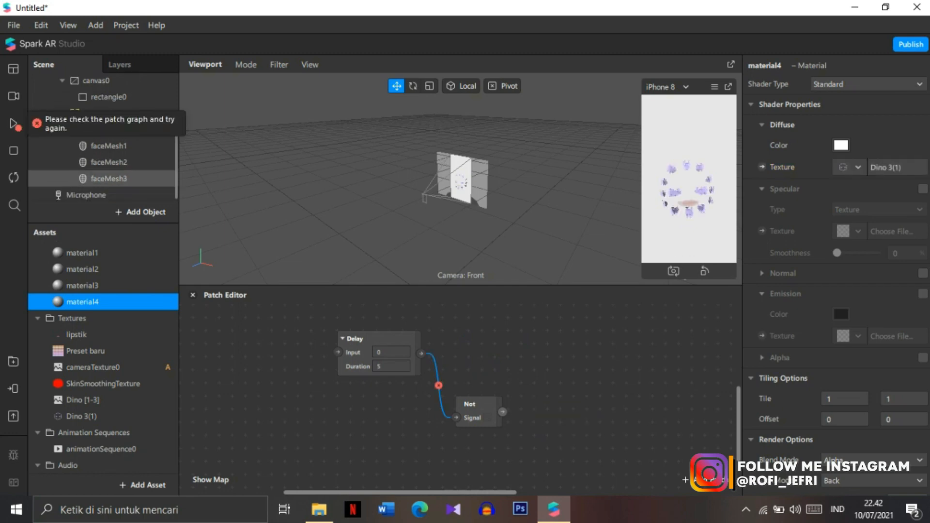
- Create a visibility patch for faceMesh2, place it beside the Delay patch and connect the Delay output to it
click(105, 162)
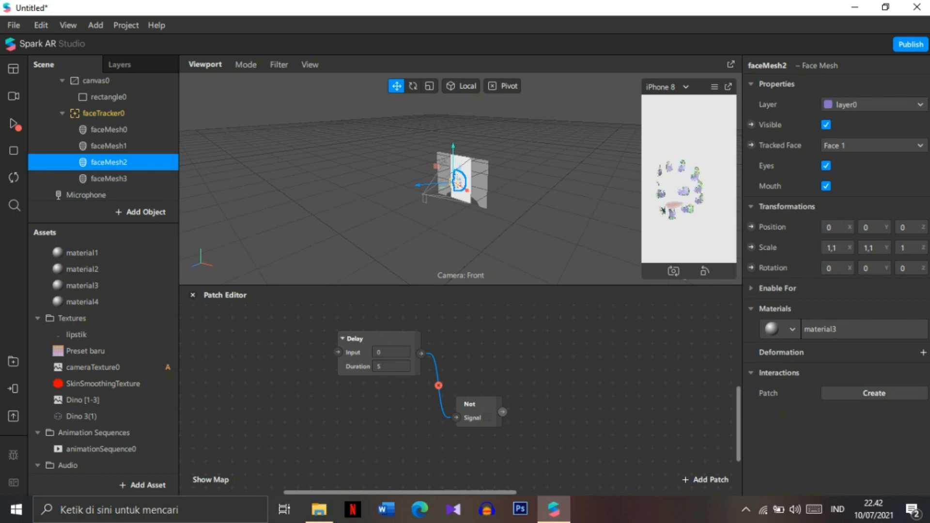
click(751, 124)
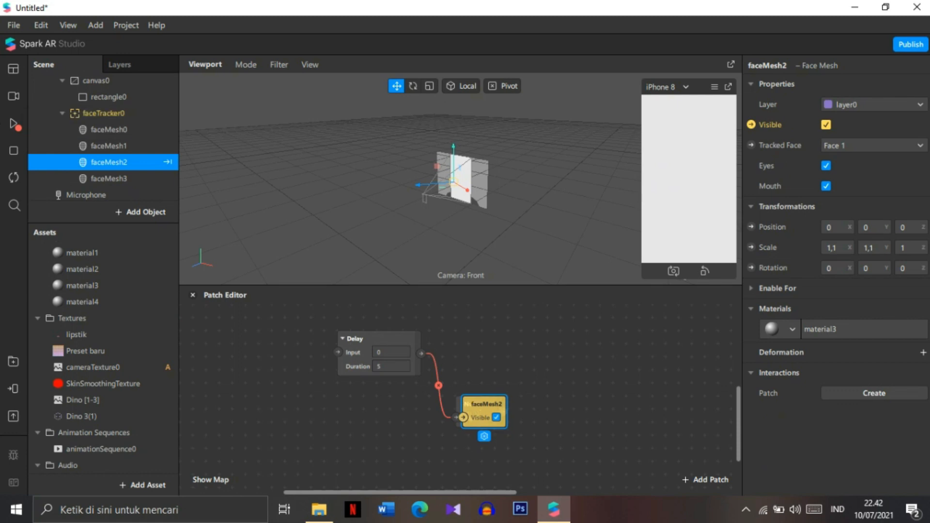
drag(486, 409, 505, 338)
drag(421, 353, 483, 352)
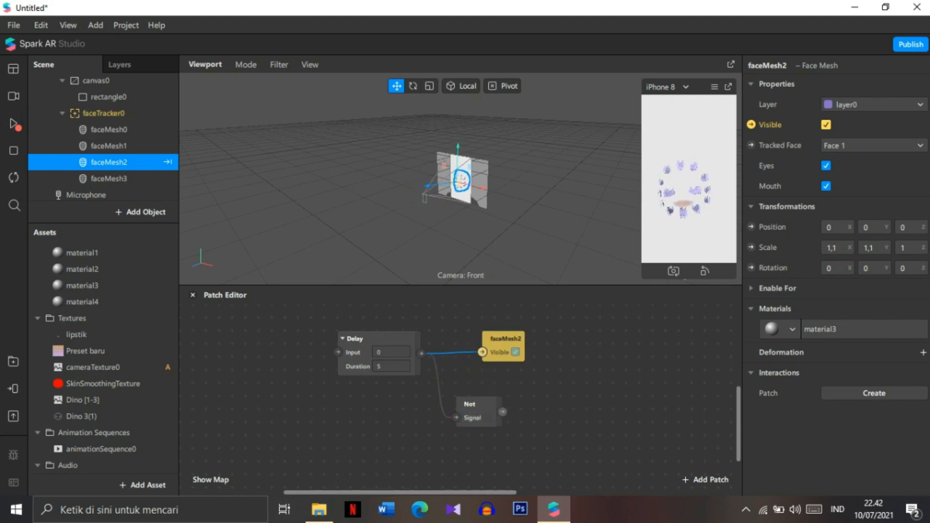
- Create a visibility patch for faceMesh3 and connect the Not patch's output to it
click(109, 178)
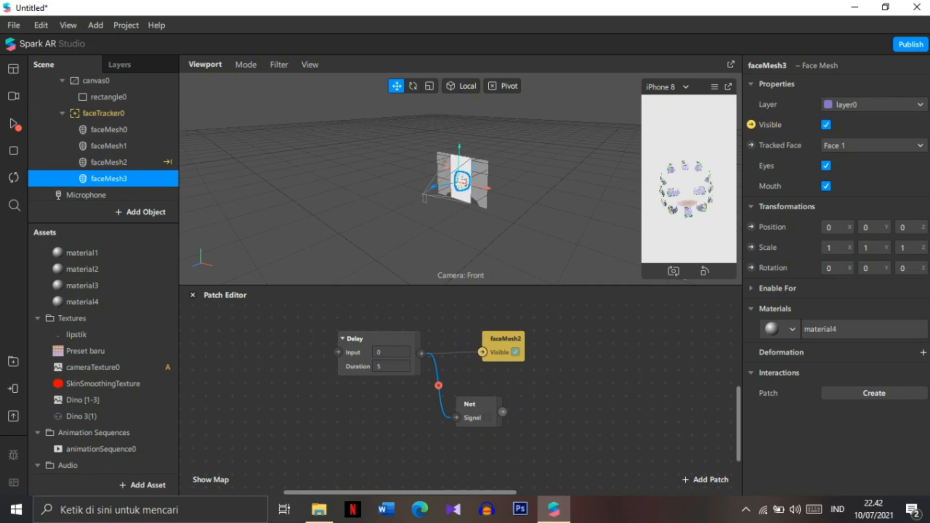
click(751, 124)
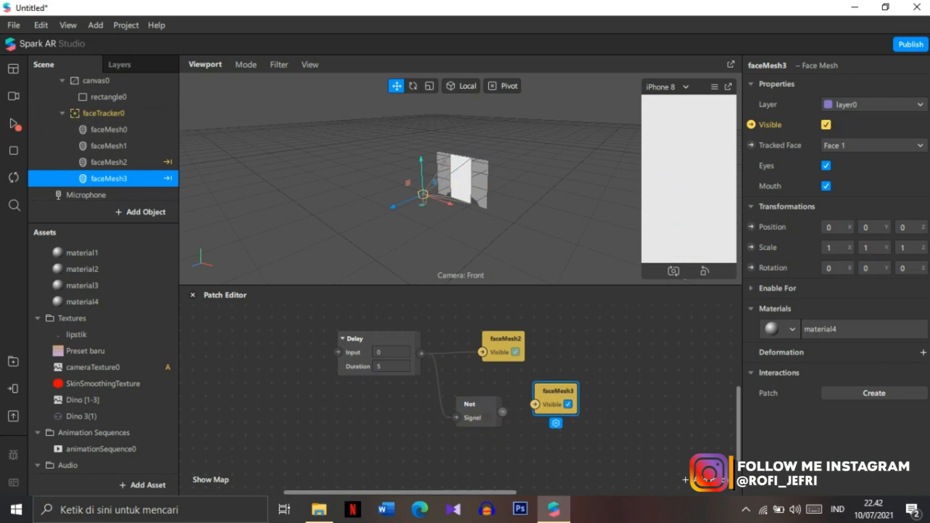
drag(503, 412, 535, 404)
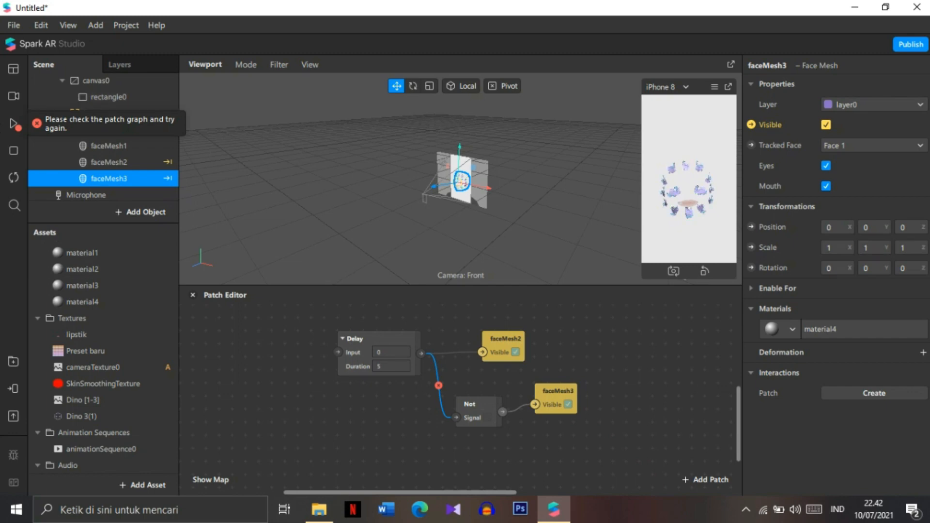
- Add a Screen Tap patch in front of the Delay patch
right_click(252, 382)
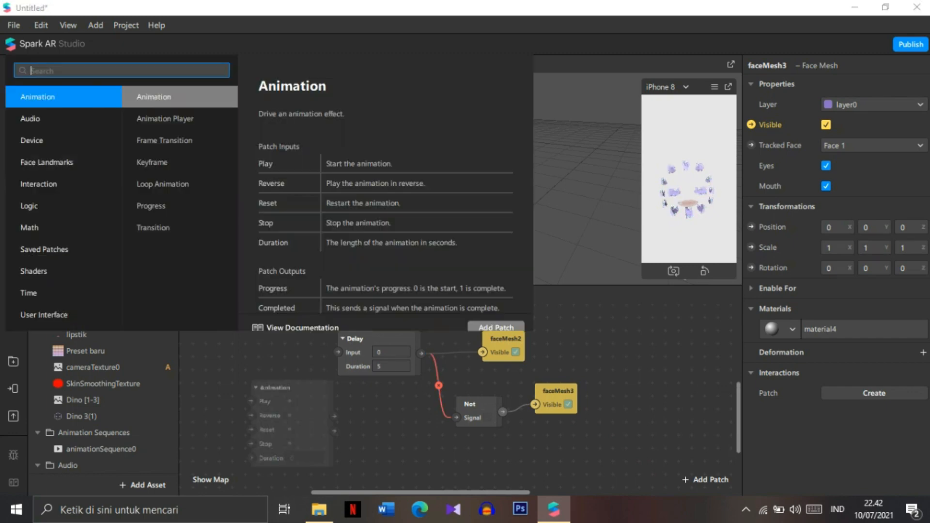
text(sc)
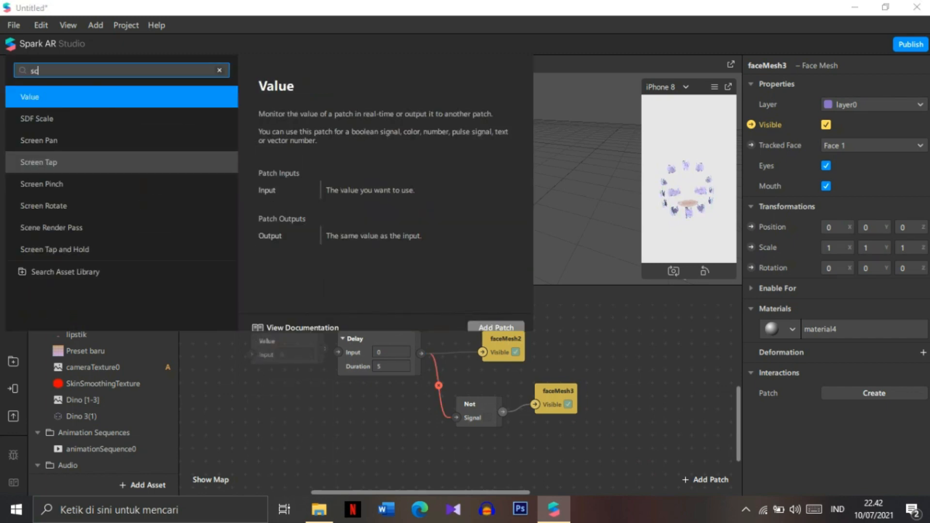
double_click(39, 162)
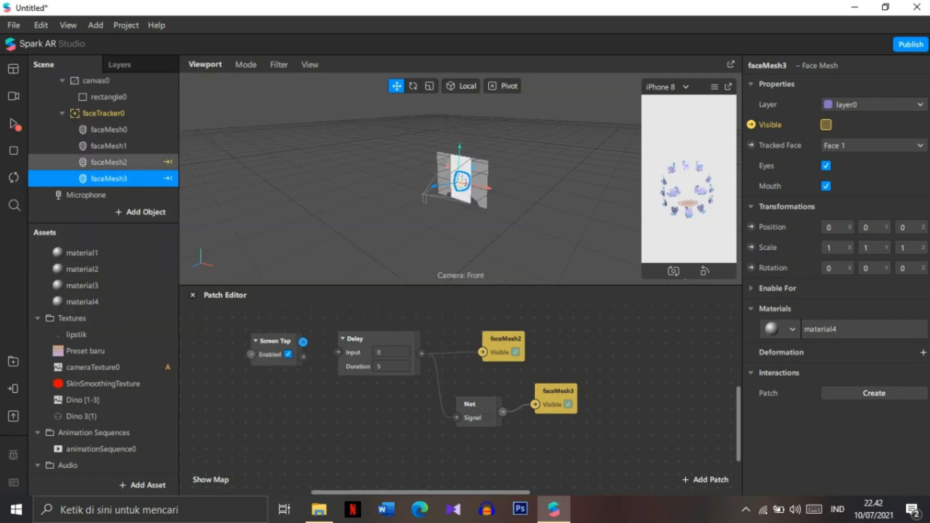
- Add a Switch patch fed by the Screen Tap output into its Flip input and place it between Screen Tap and Delay
mouse_move(276, 341)
mouse_down()
mouse_move(216, 342)
mouse_move(289, 351)
mouse_up()
text(sw)
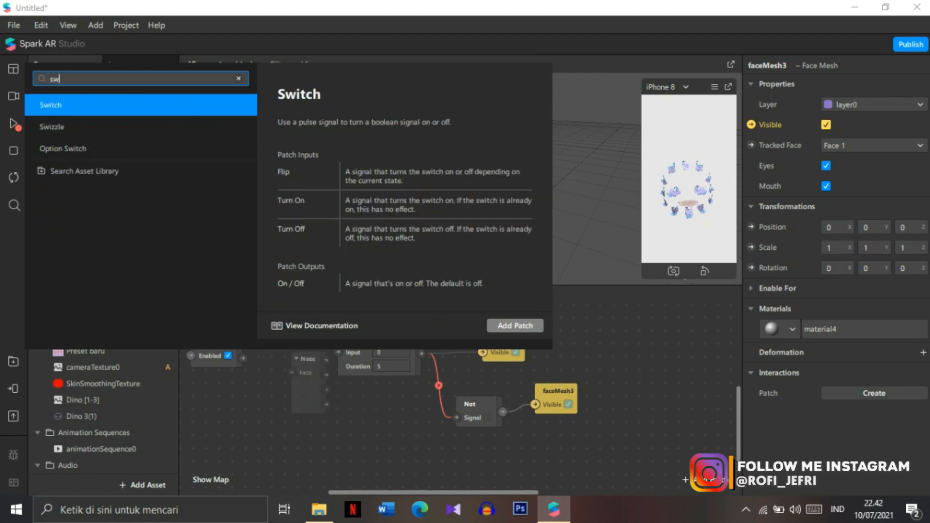
key(Return)
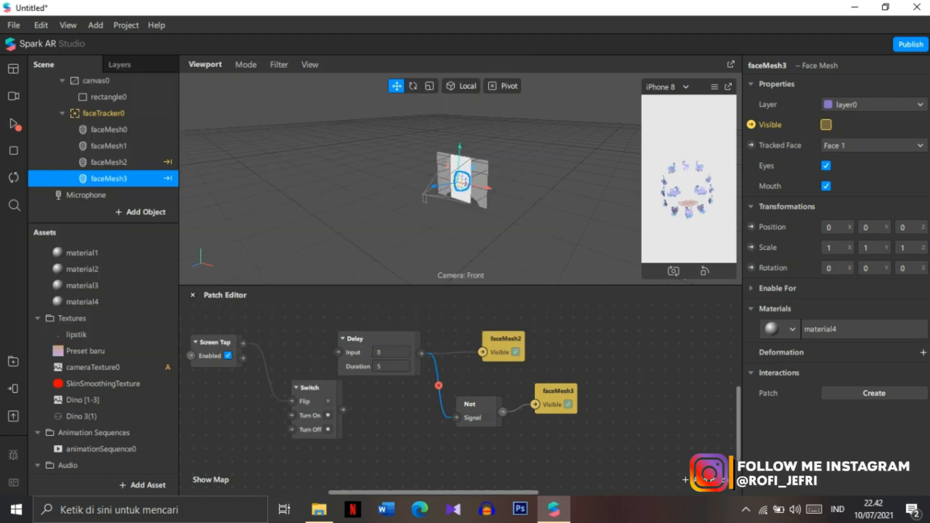
drag(305, 387, 286, 352)
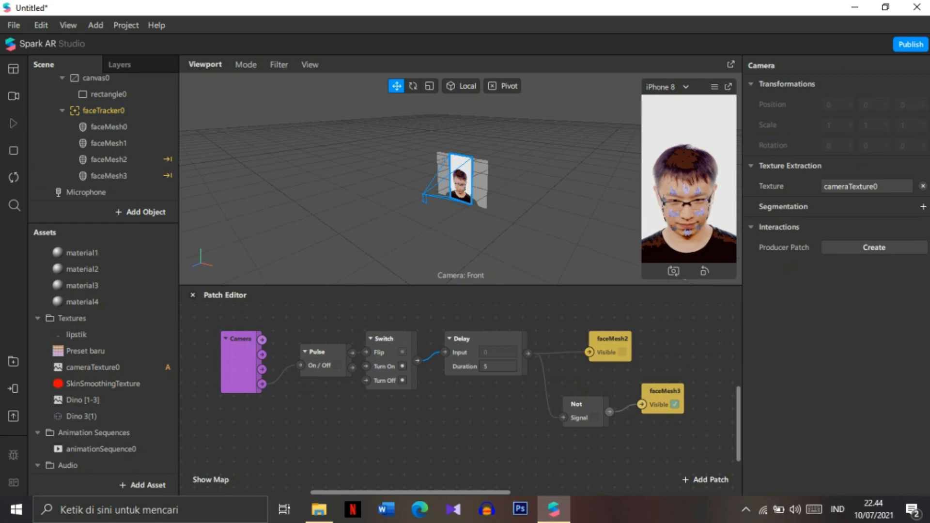
- Resume the preview video and review the Camera patch's outputs and its connection to the Pulse patch
click(13, 123)
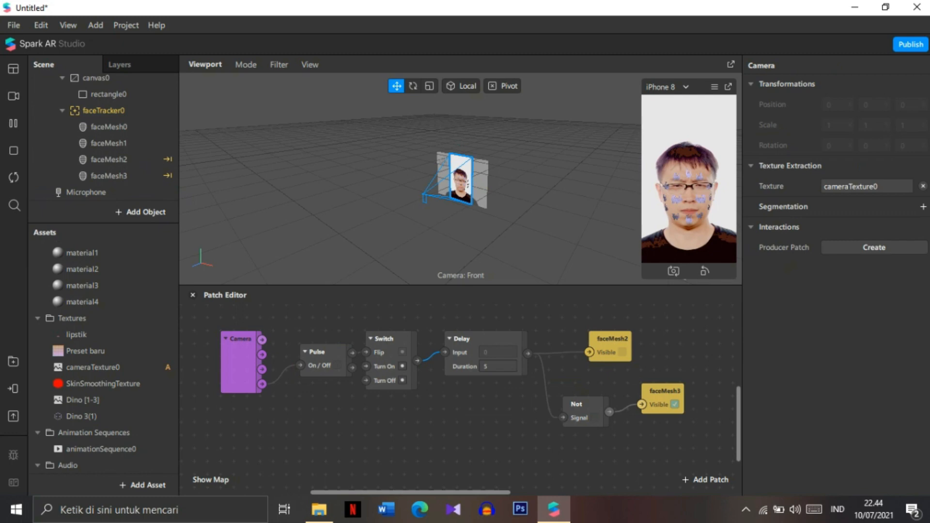
scroll(104, 141, up, 2)
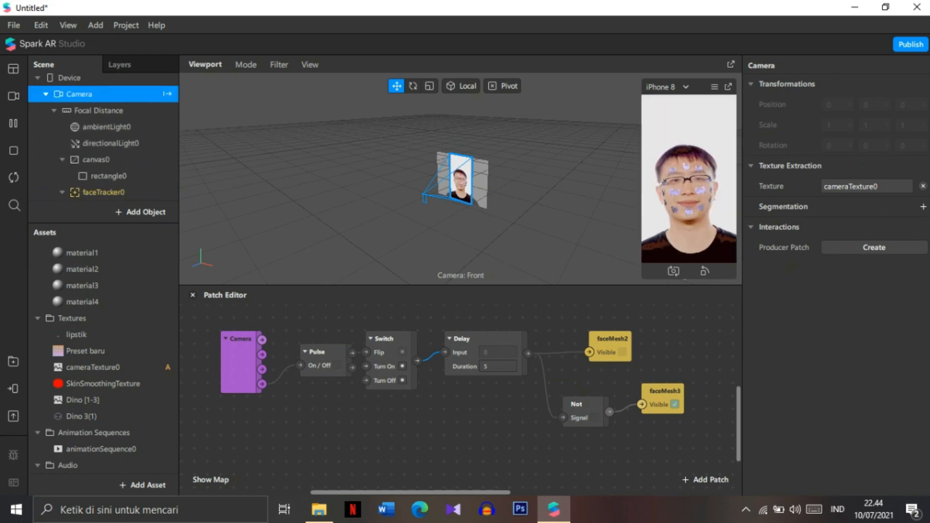
drag(79, 94, 253, 441)
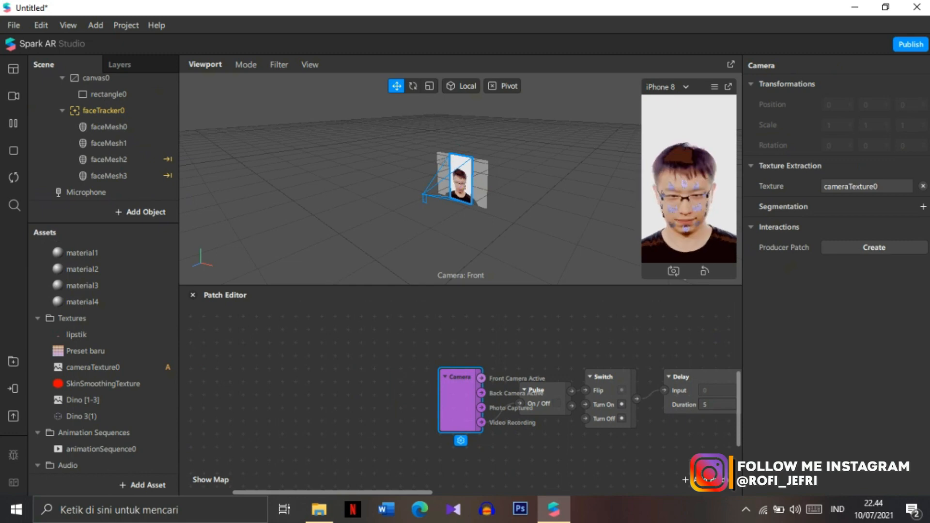
click(253, 442)
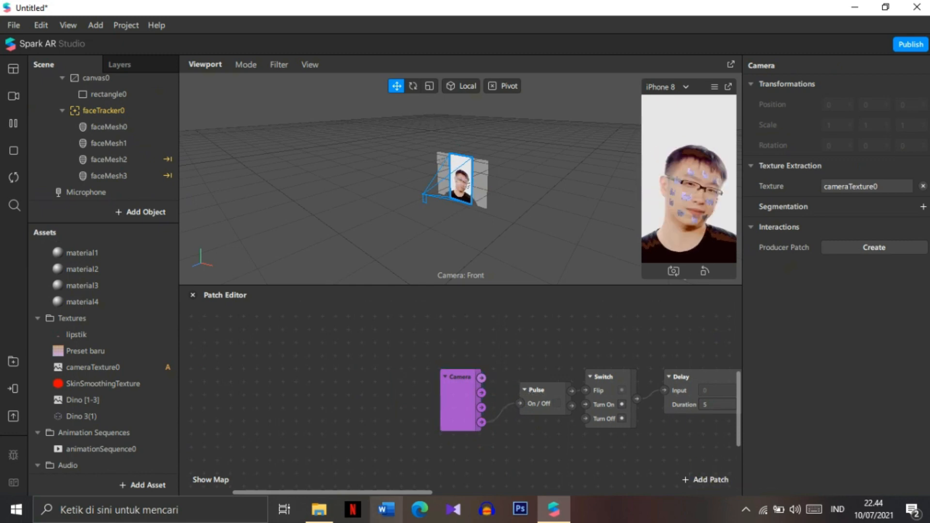
drag(333, 492, 367, 492)
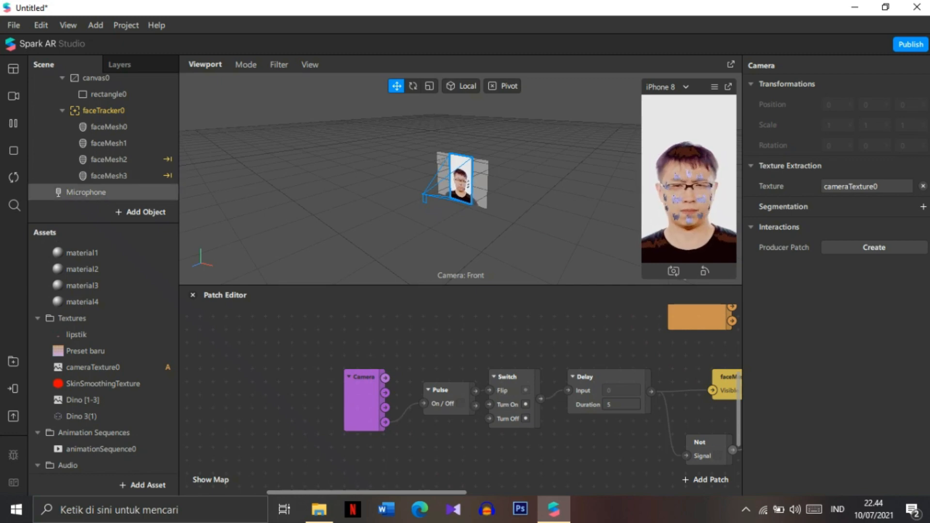
- Turn on Disable Mic for the Microphone and add a Speaker object to the scene
click(86, 193)
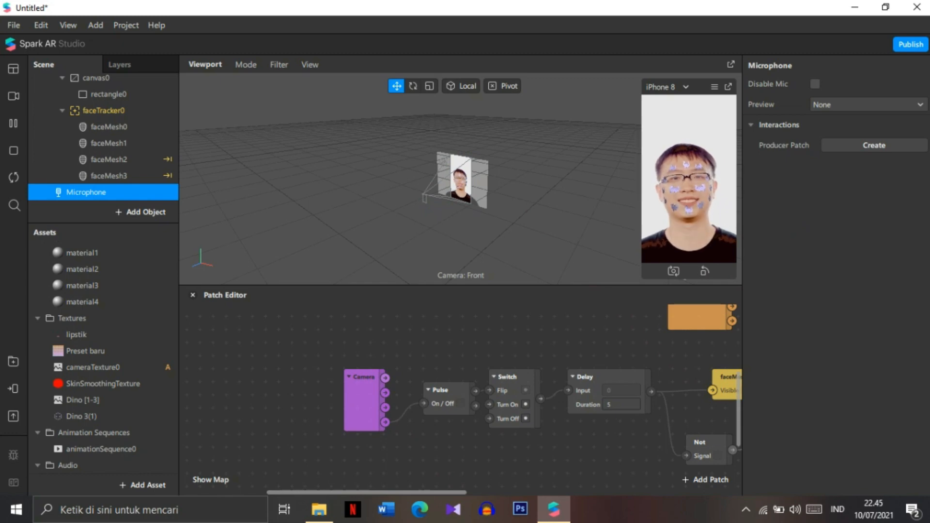
click(816, 84)
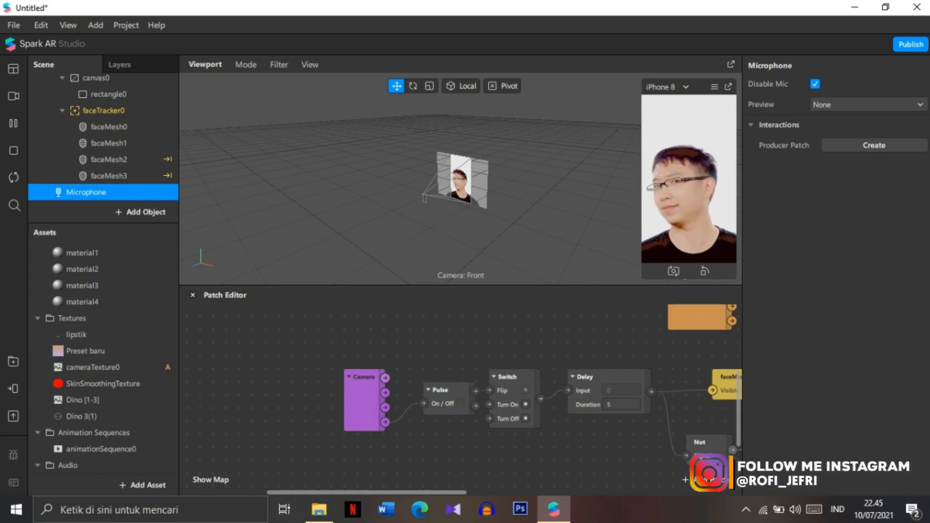
click(141, 212)
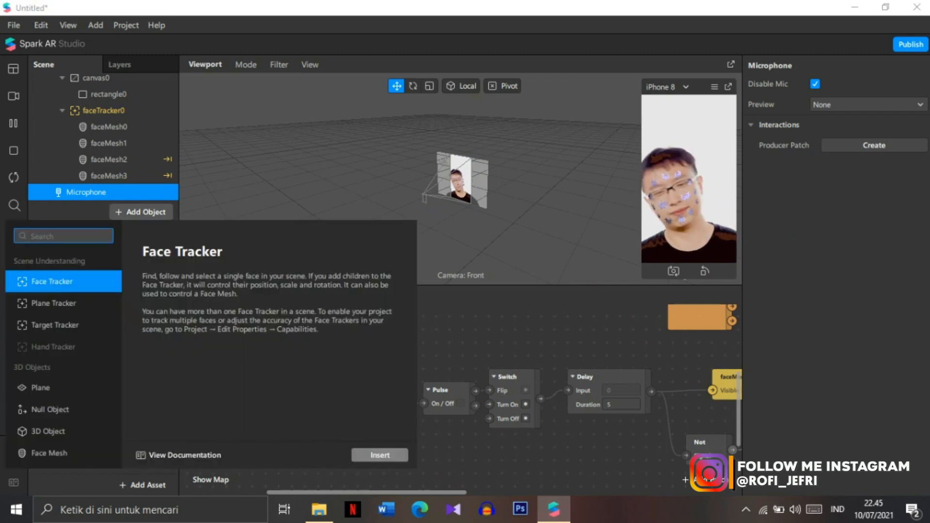
text(spe)
key(Return)
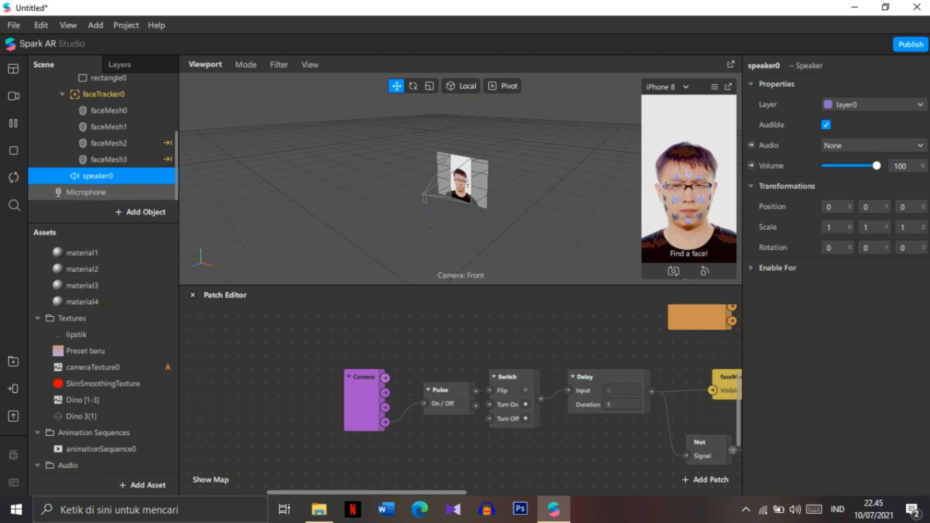
- Create an Audio Playback Controller asset and set its audio to Lagu dino cute.m4a
click(102, 192)
scroll(101, 322, down, 3)
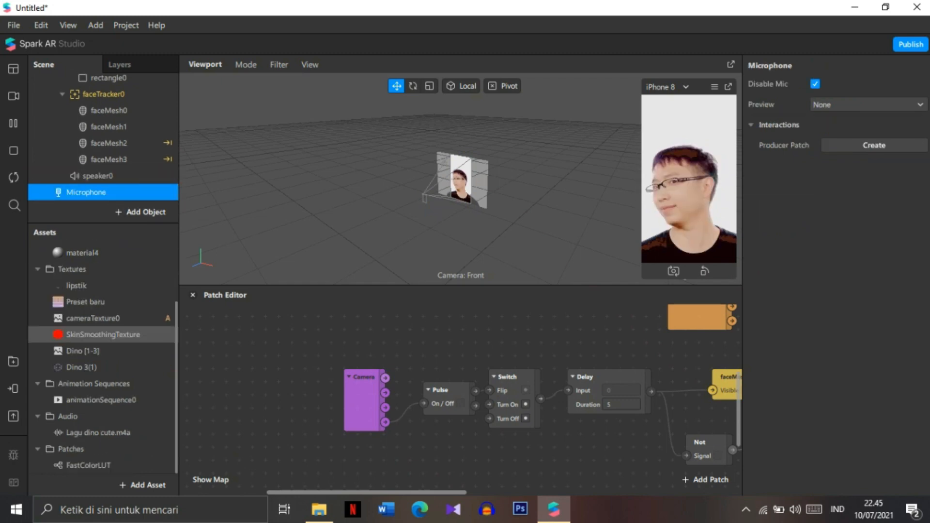
click(143, 485)
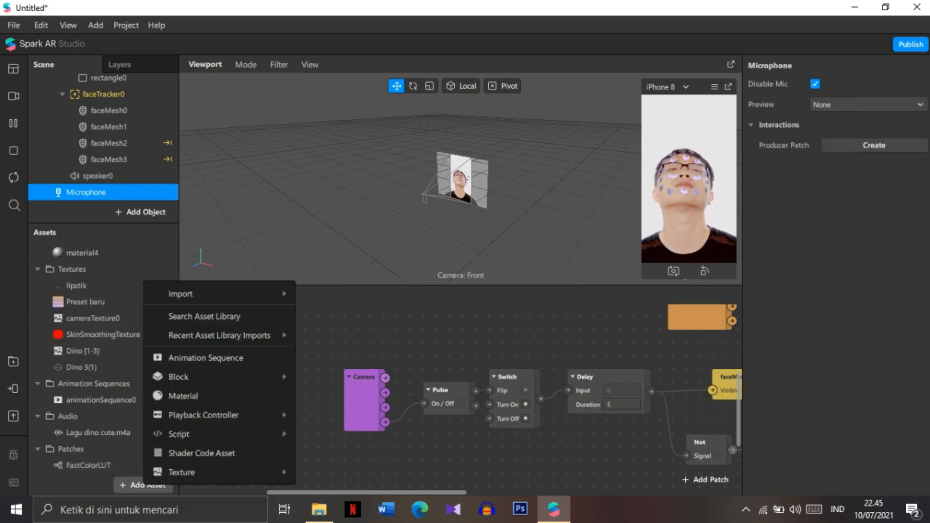
mouse_move(218, 415)
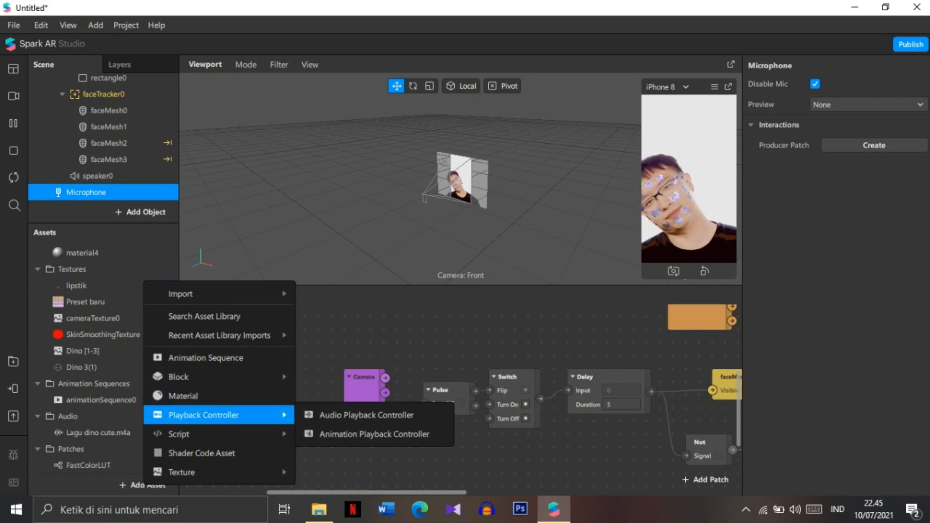
click(367, 415)
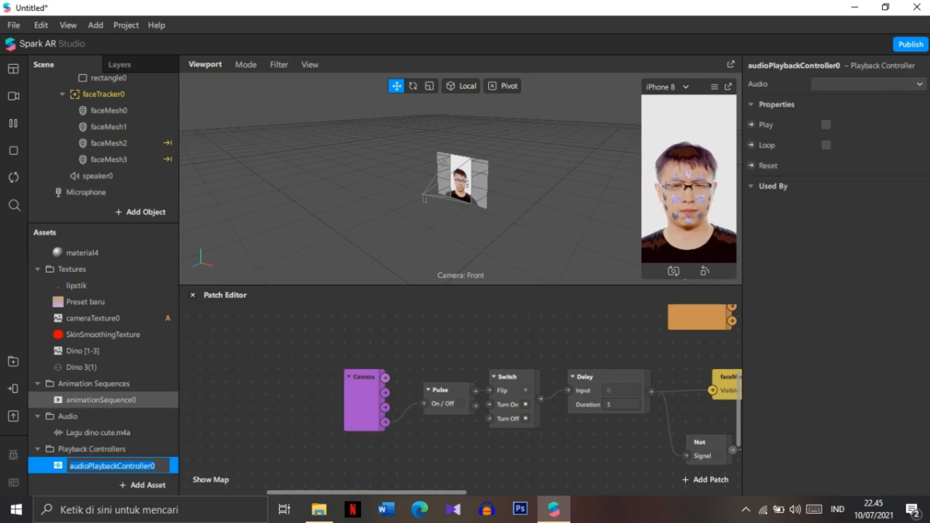
key(Return)
click(867, 84)
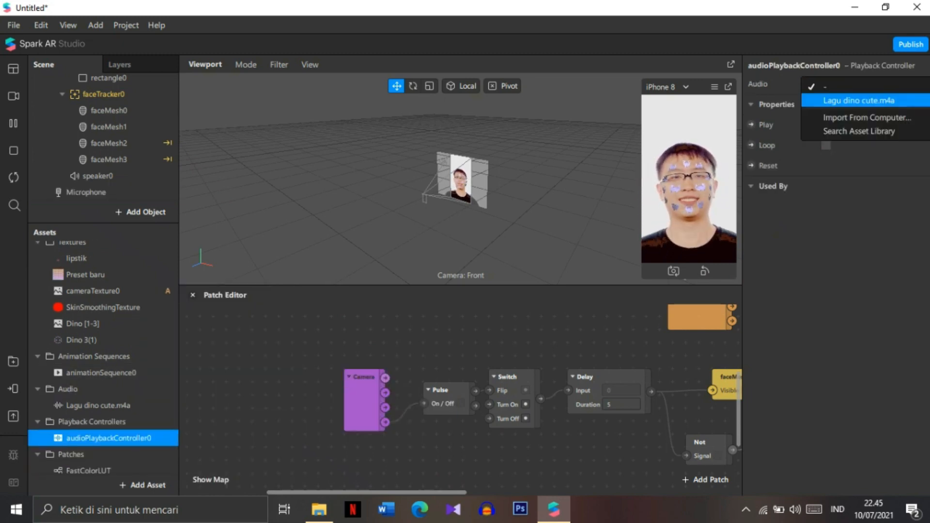
click(845, 96)
- Set the speaker's audio source to the audio playback controller
click(98, 175)
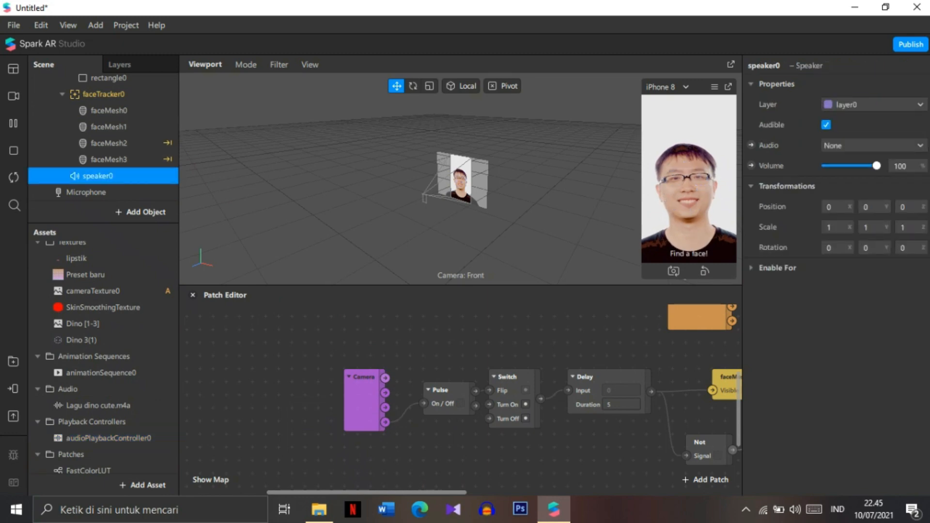
click(872, 146)
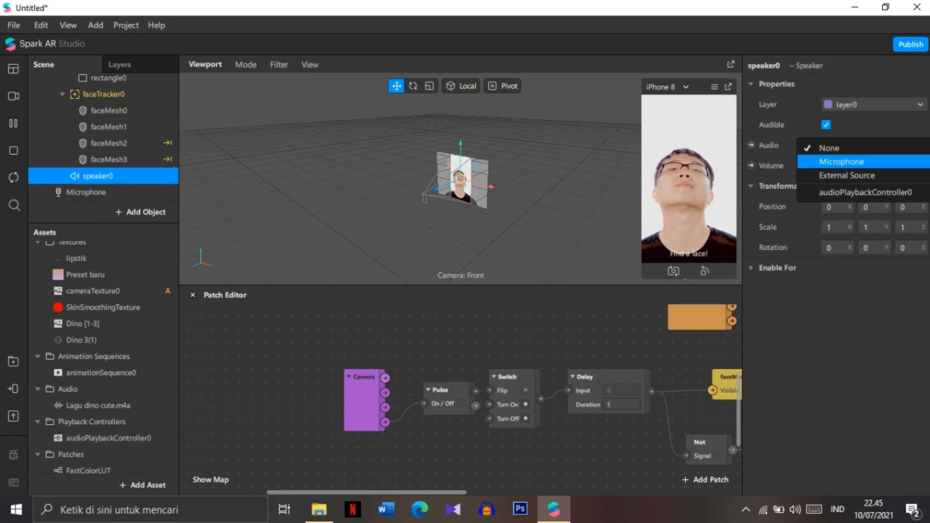
click(866, 192)
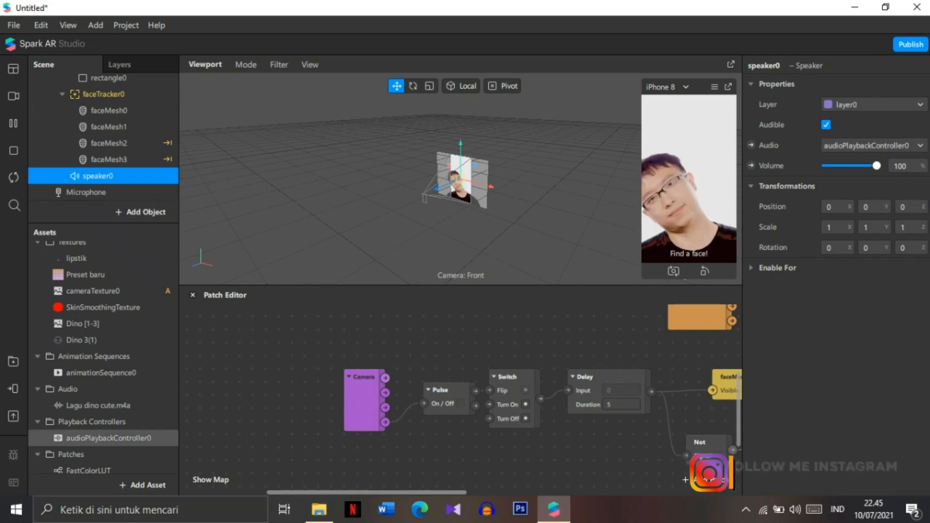
- Enable Play and Loop on the audio playback controller
double_click(111, 438)
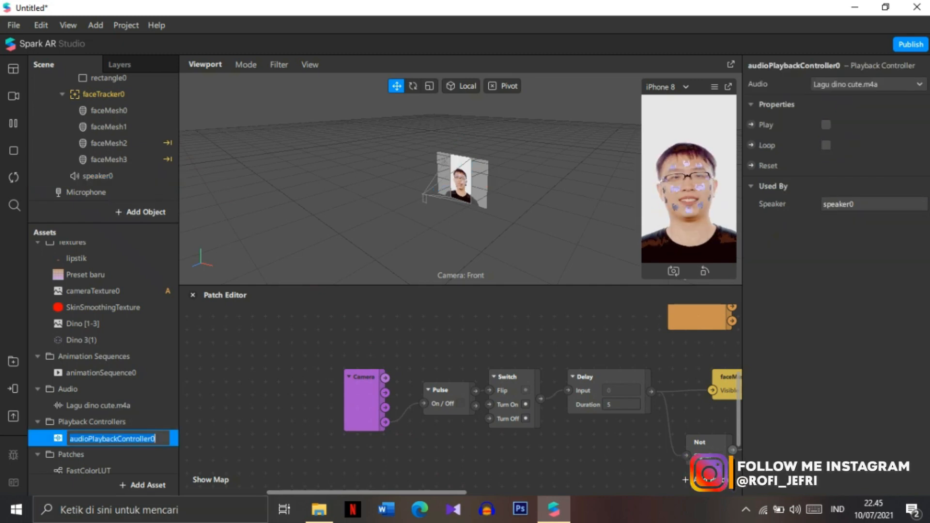
key(Return)
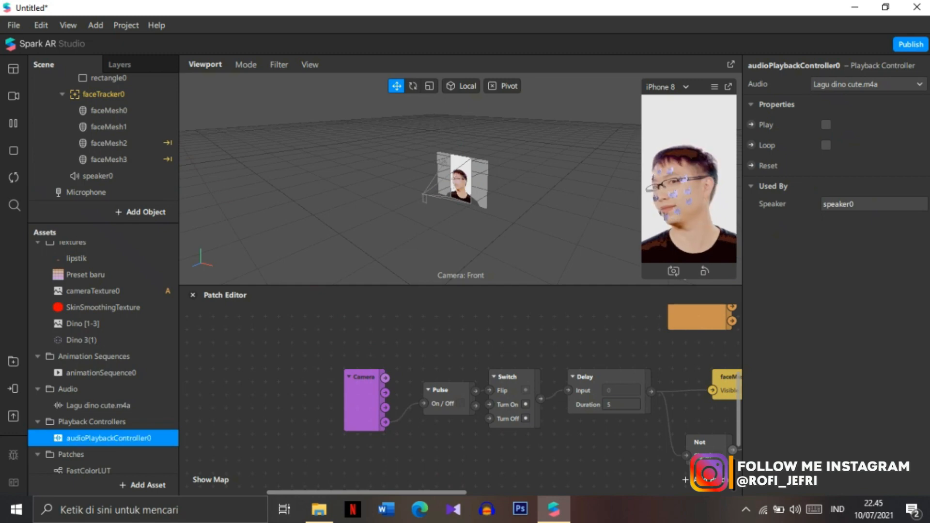
click(826, 125)
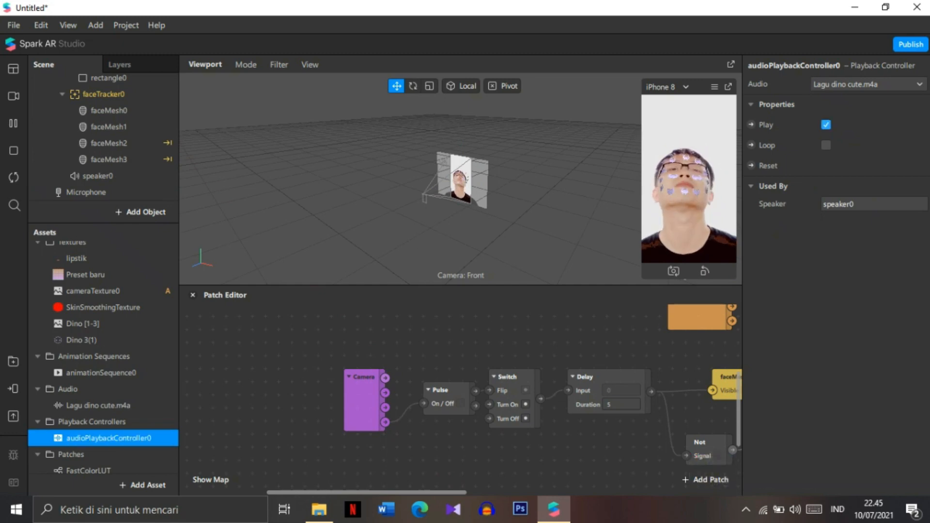
click(826, 145)
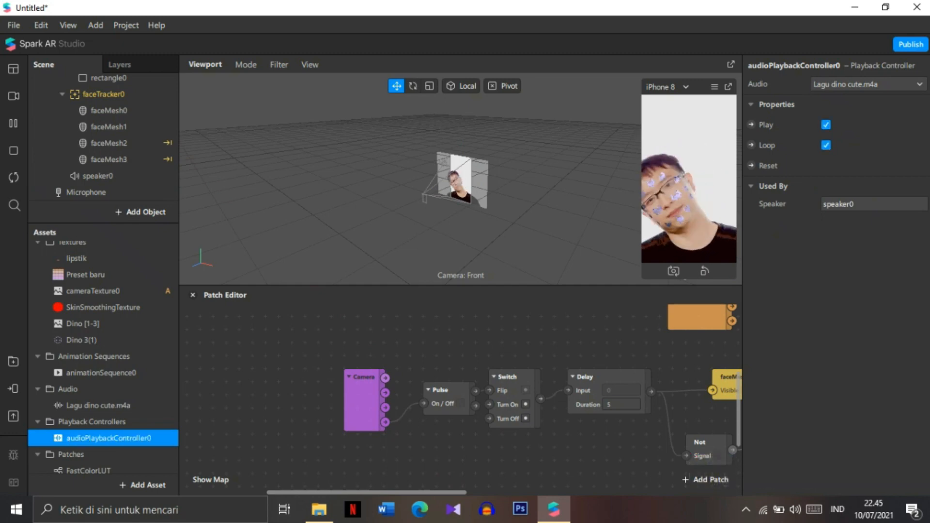
- Create patches for the audio playback controller's Play, Loop and Reset properties
click(751, 124)
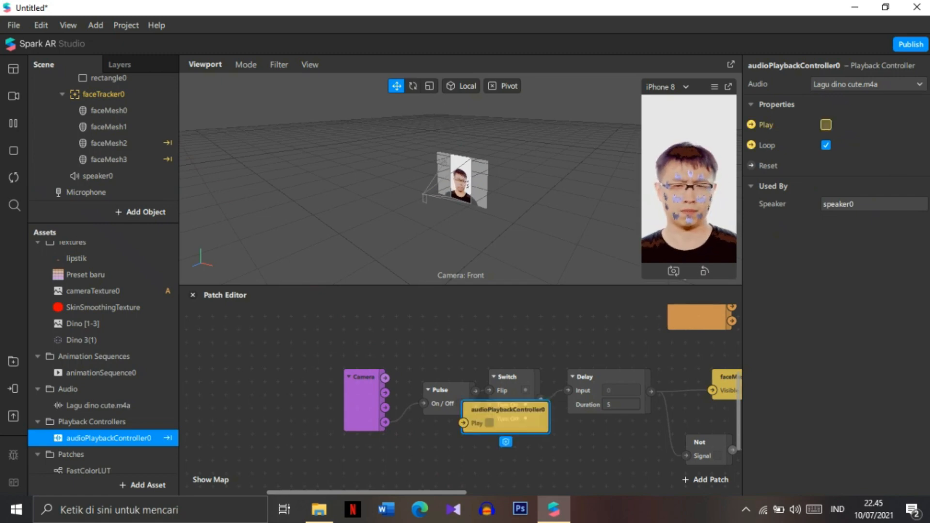
click(751, 145)
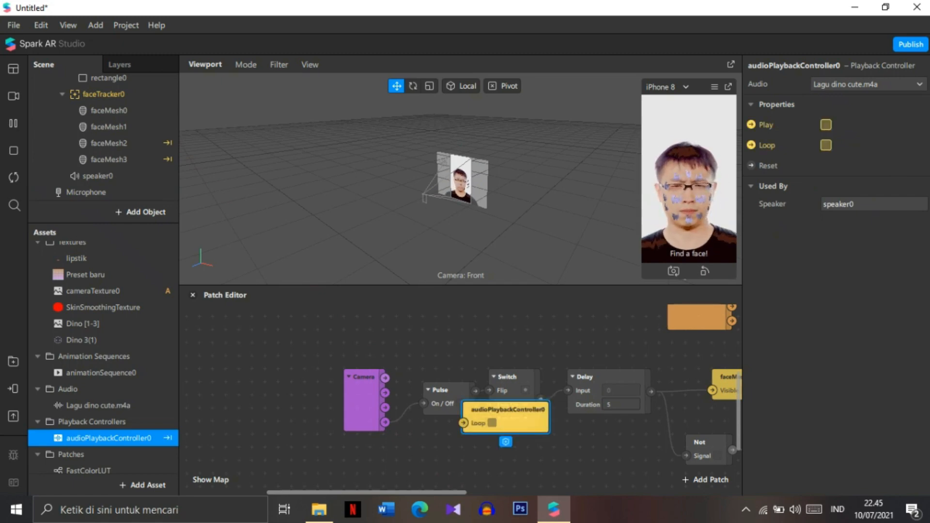
click(751, 165)
- Spread the stacked Play, Loop and Reset controller patches apart in the free area below the Switch patch
drag(536, 440, 425, 430)
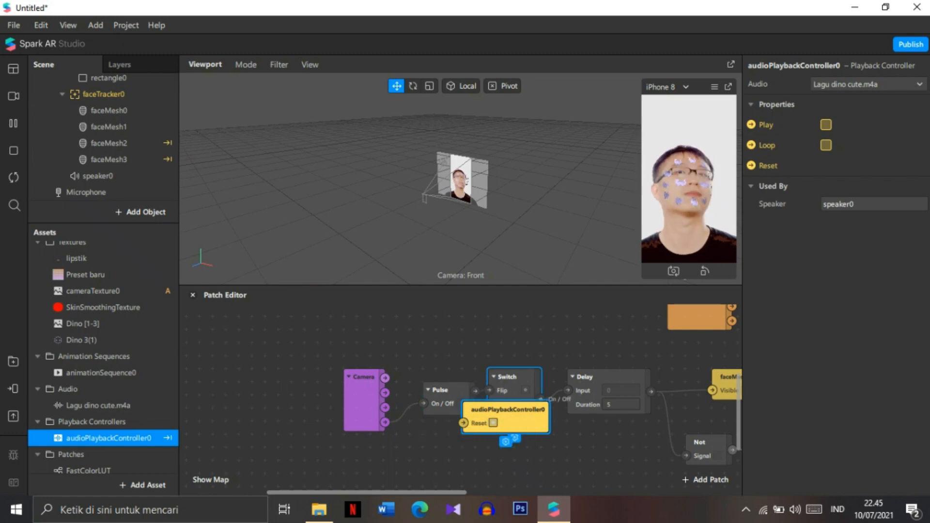
click(518, 409)
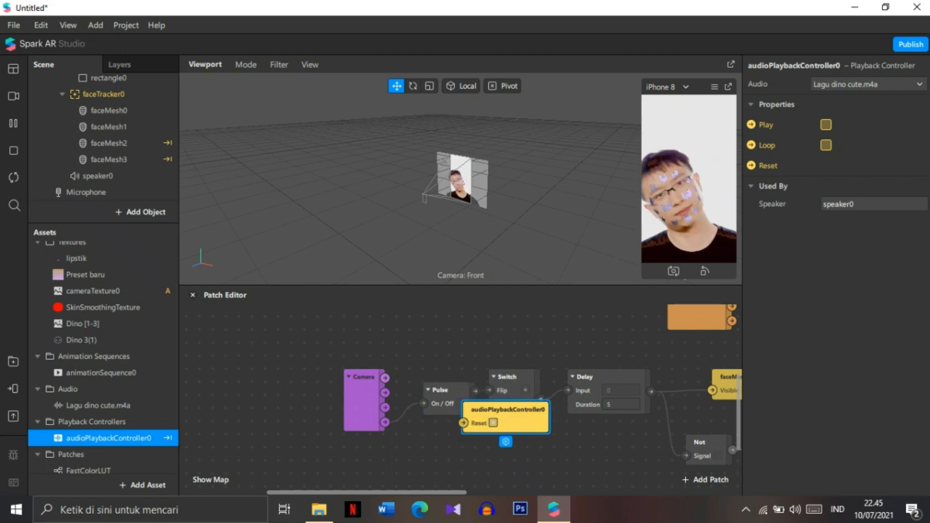
scroll(518, 389, down, 1)
drag(519, 410, 518, 452)
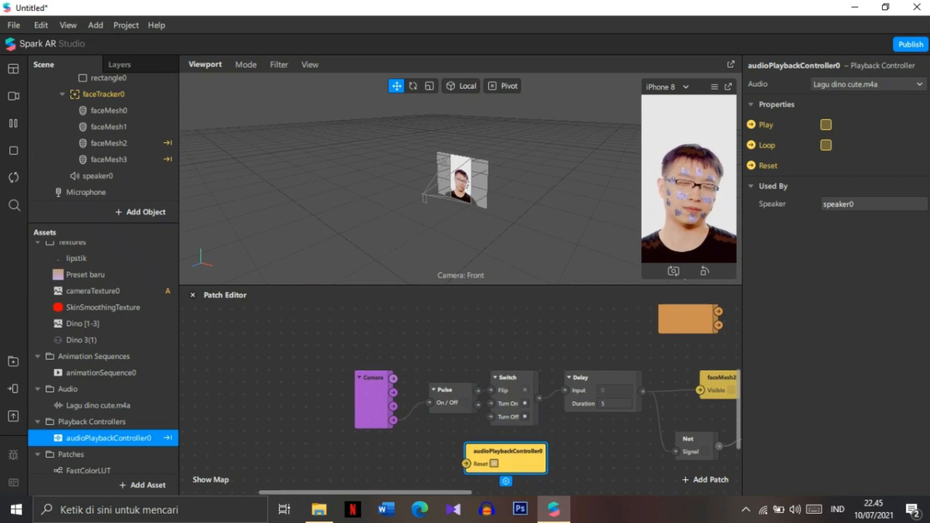
scroll(518, 452, down, 3)
drag(519, 349, 495, 405)
click(557, 412)
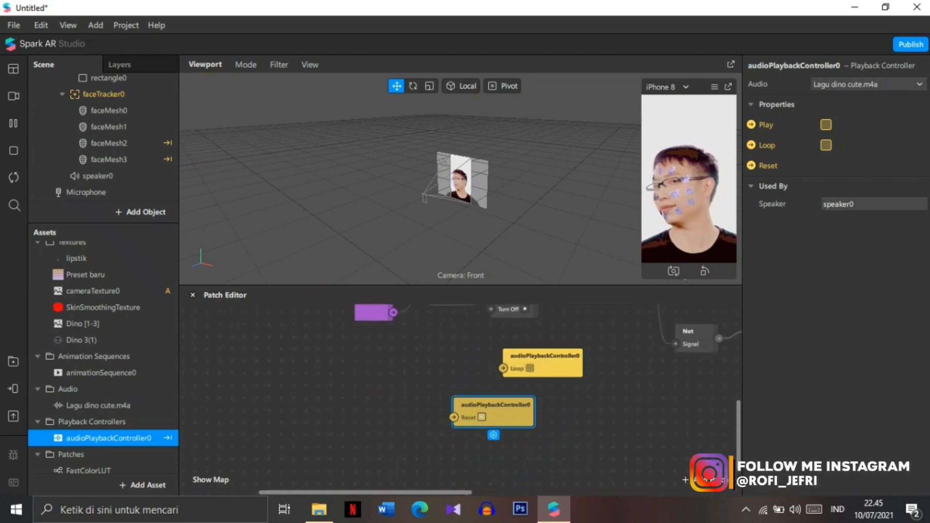
drag(545, 355, 619, 393)
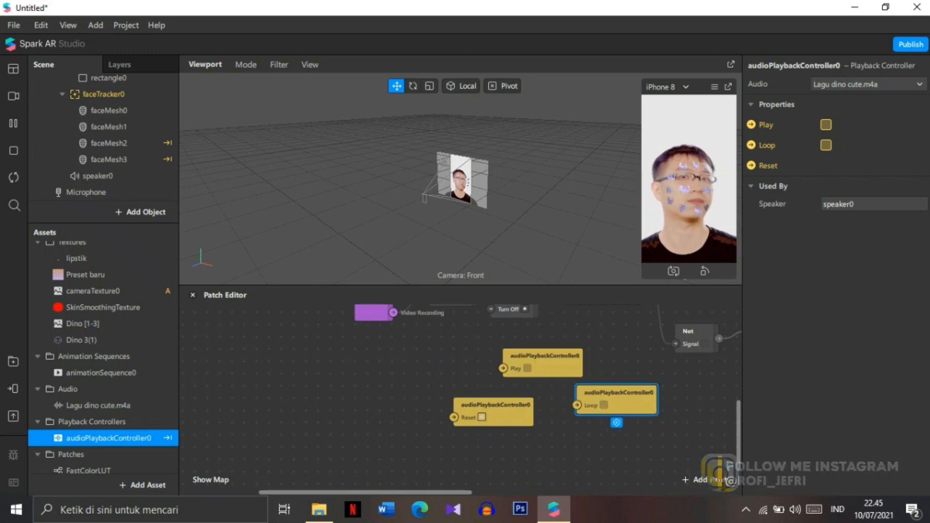
- Connect the Camera's Video Recording output to the Play and Loop patches and, through a repositioned Pulse patch, to Reset
drag(393, 313, 454, 418)
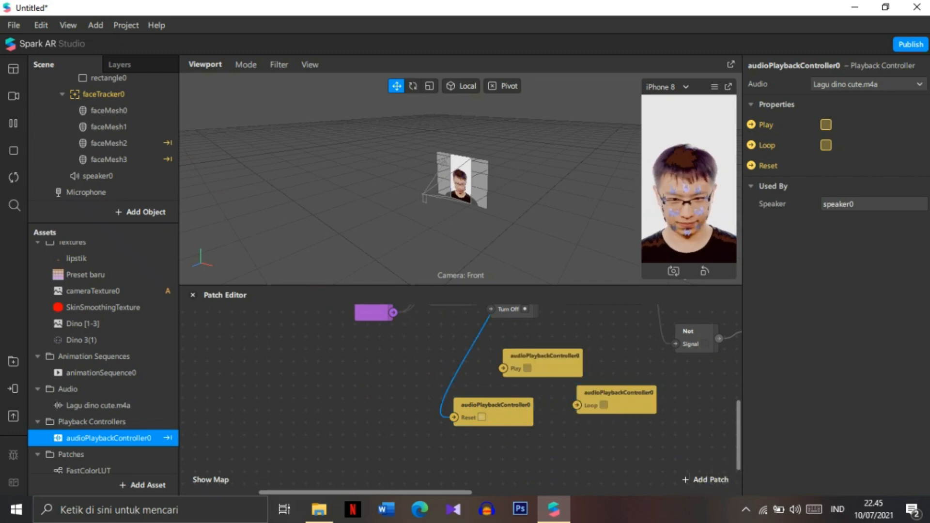
drag(393, 313, 503, 369)
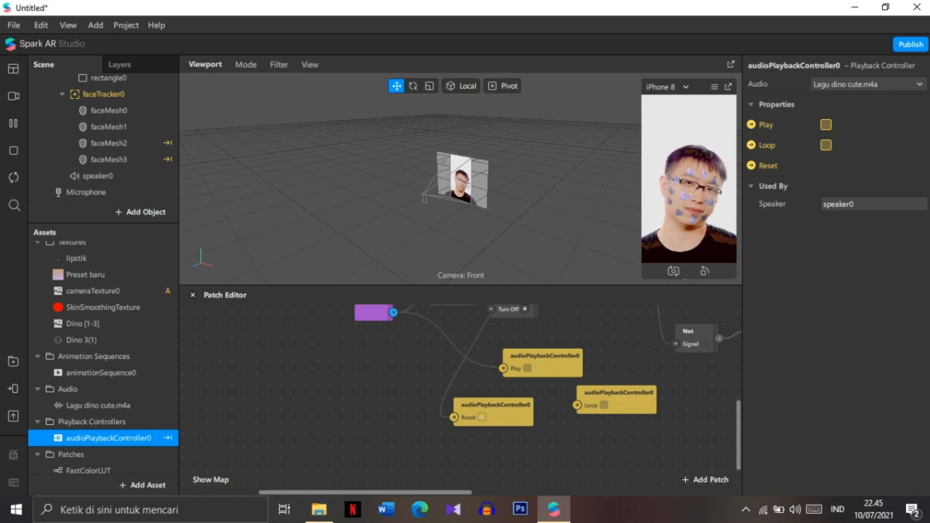
scroll(504, 368, up, 2)
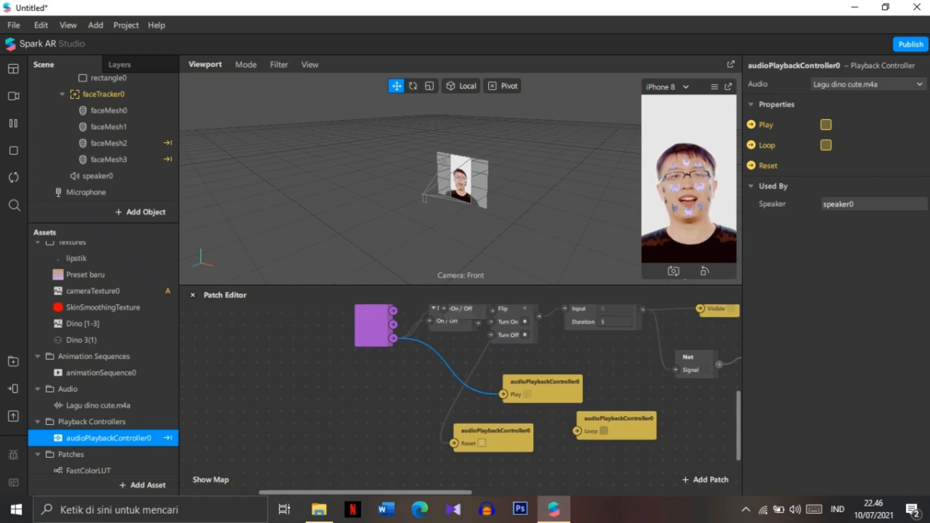
drag(470, 314, 382, 413)
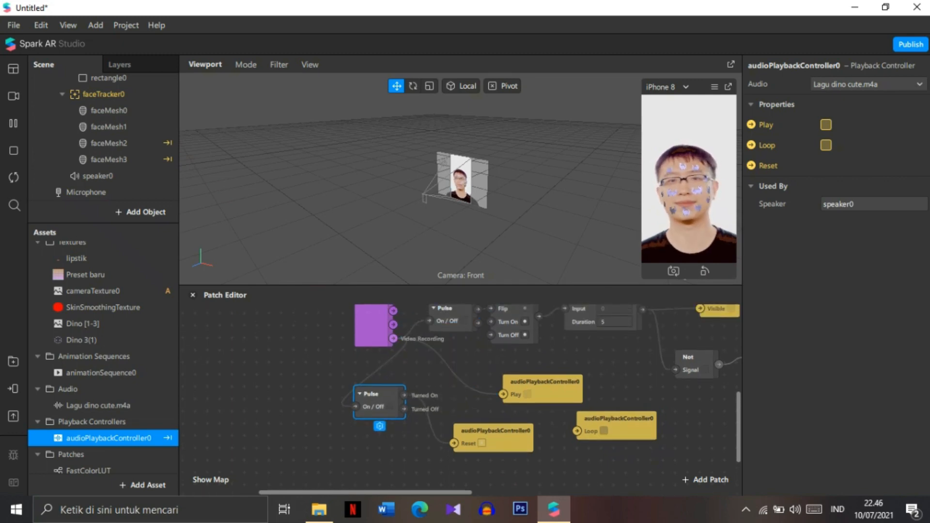
drag(393, 339, 577, 430)
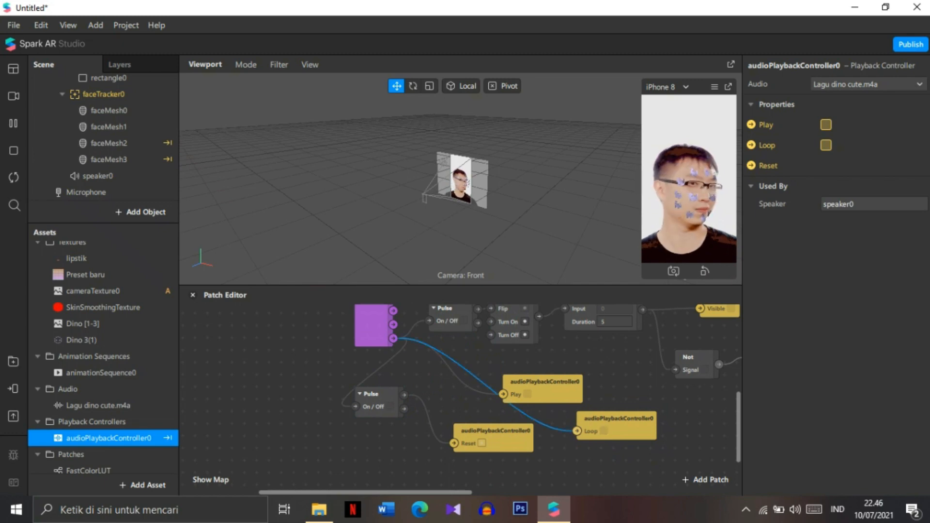